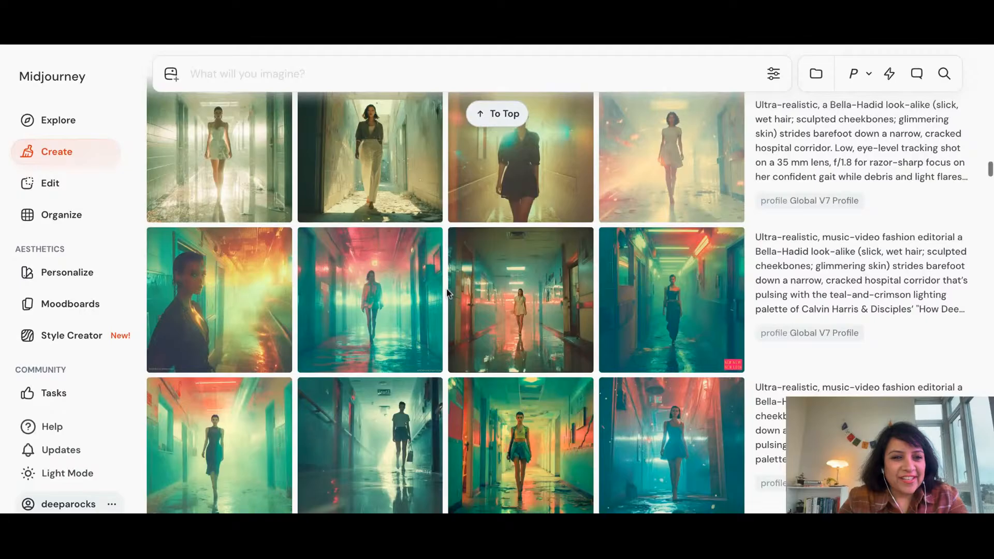
View the Apr 19, 2025 images of pigs dining in a rustic barn-like room one by one, and return to the gallery
scroll(448, 290, "down", 5)
scroll(448, 290, "down", 10)
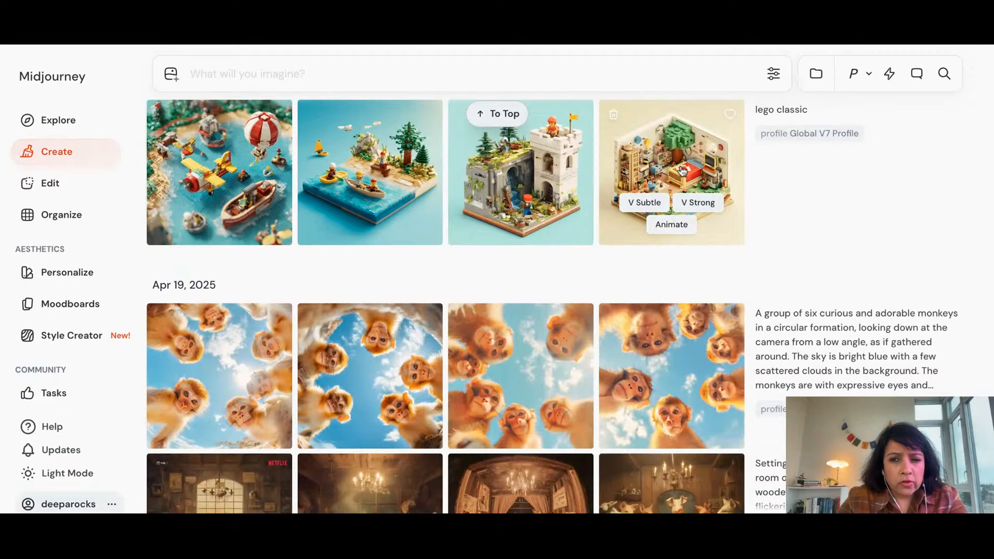
scroll(571, 301, "down", 1)
scroll(571, 299, "down", 3)
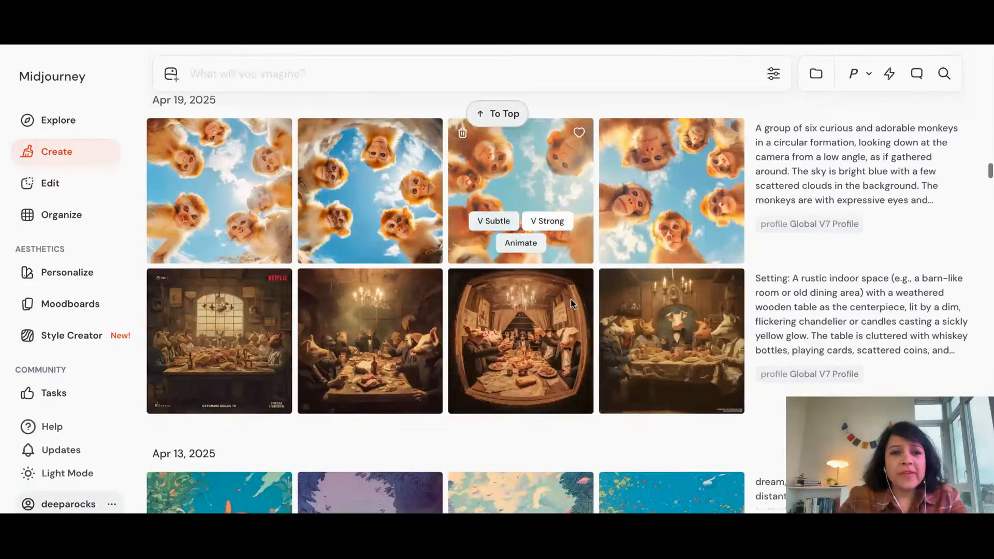
left_click(232, 322)
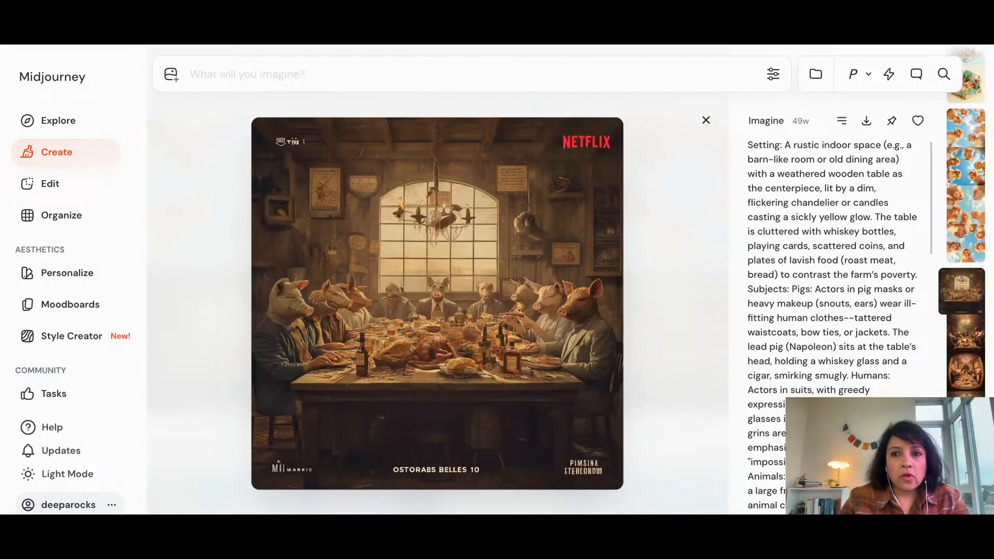
scroll(476, 257, "down", 1)
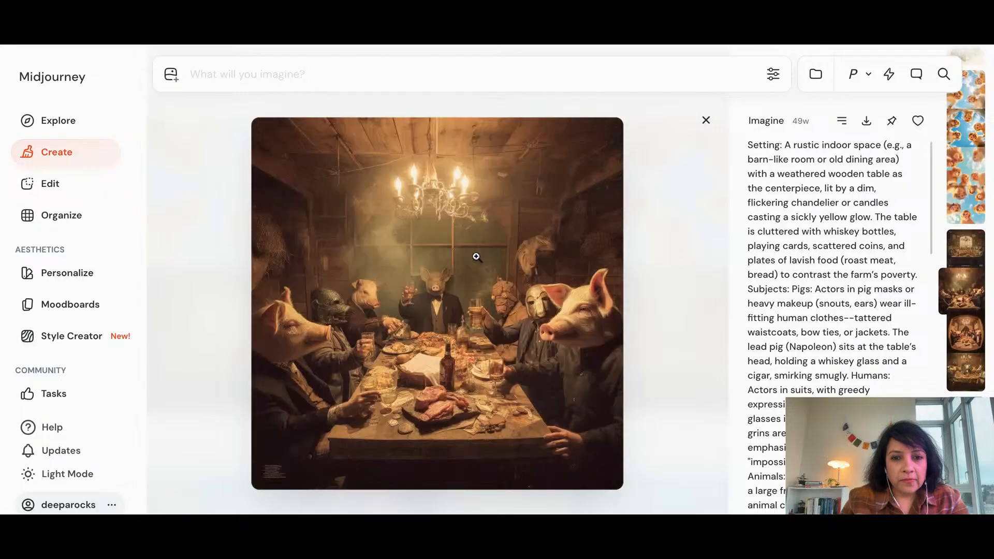
scroll(437, 303, "down", 1)
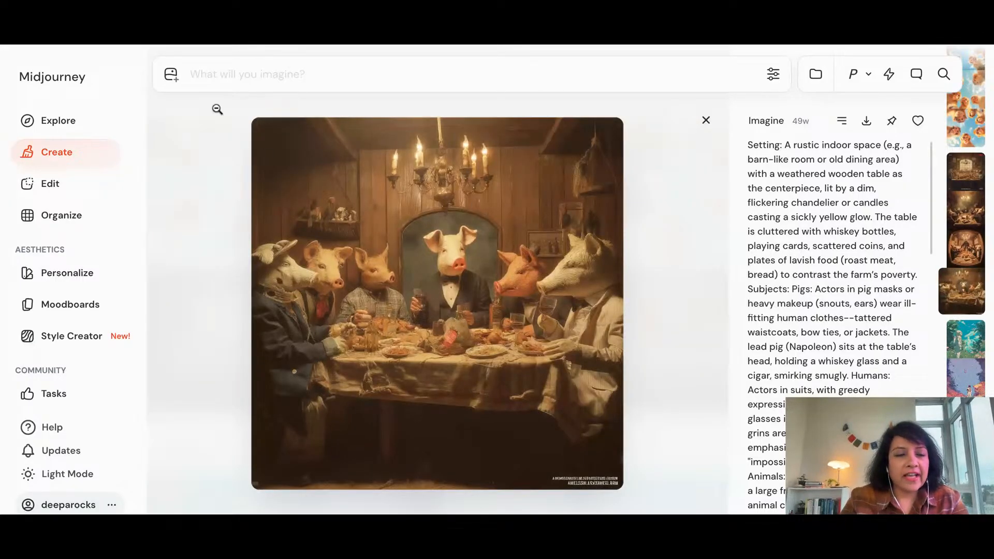
key("Escape")
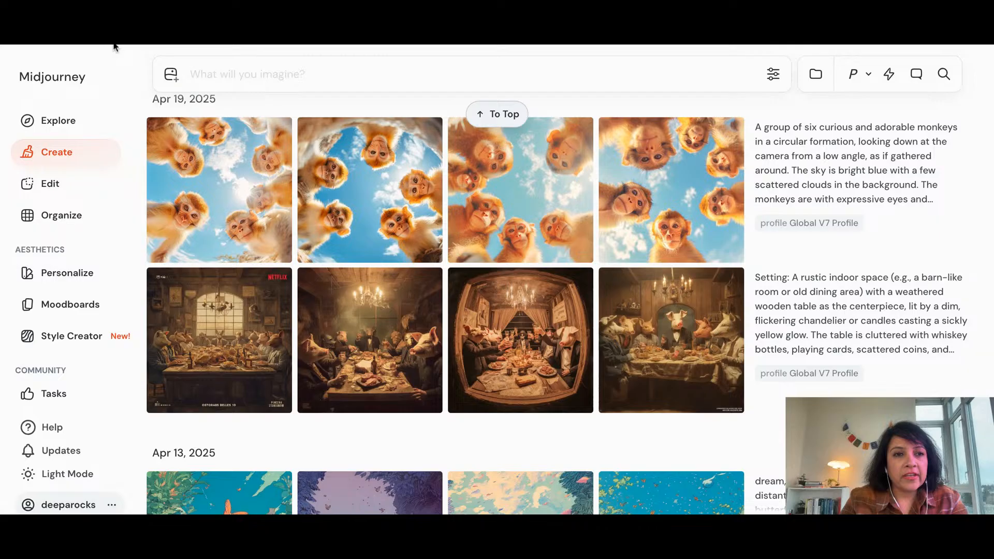
View the variations of Buddhist monks walking beneath a giant disc-shaped megastructure, and return to the gallery
scroll(477, 281, "up", 8)
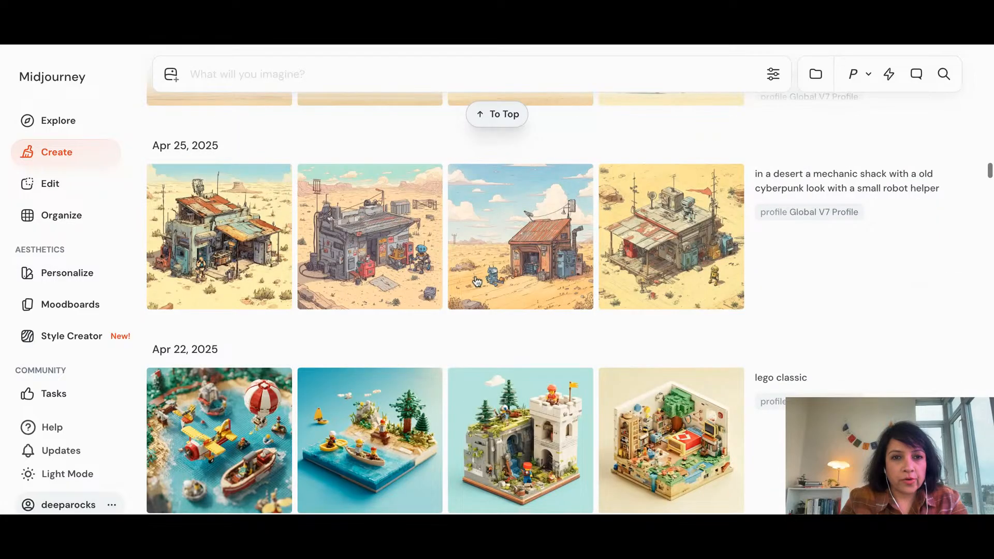
scroll(476, 281, "up", 10)
scroll(520, 246, "up", 1)
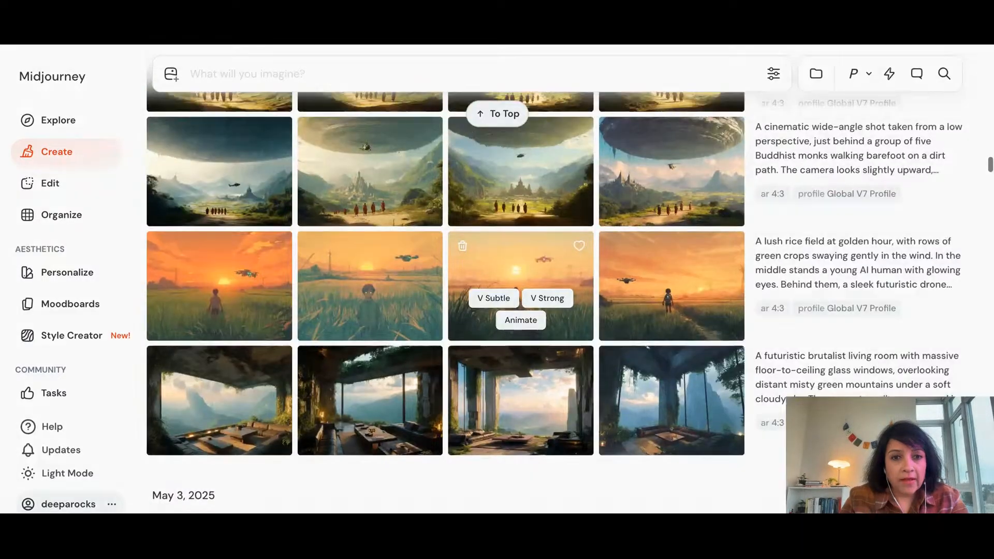
left_click(403, 156)
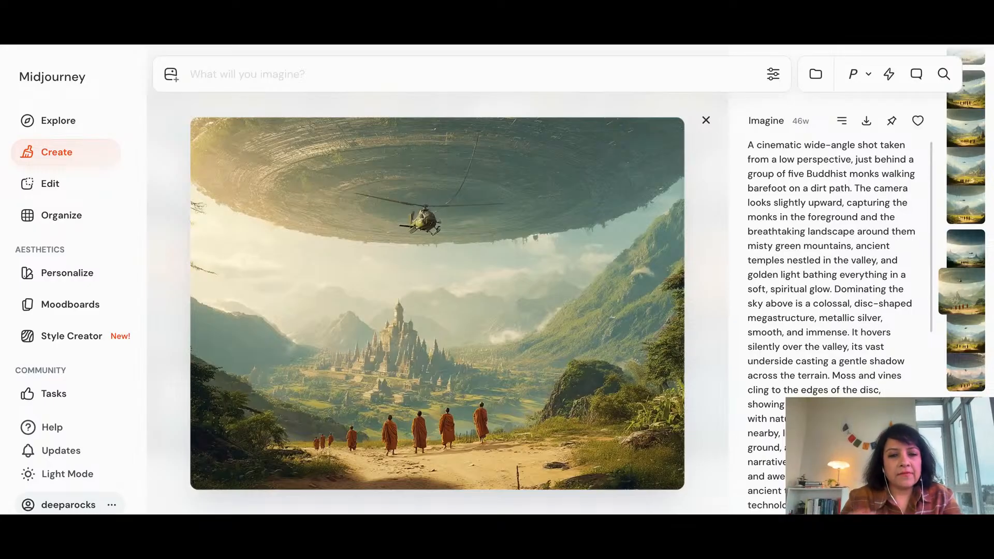
key("Right")
key("Right")
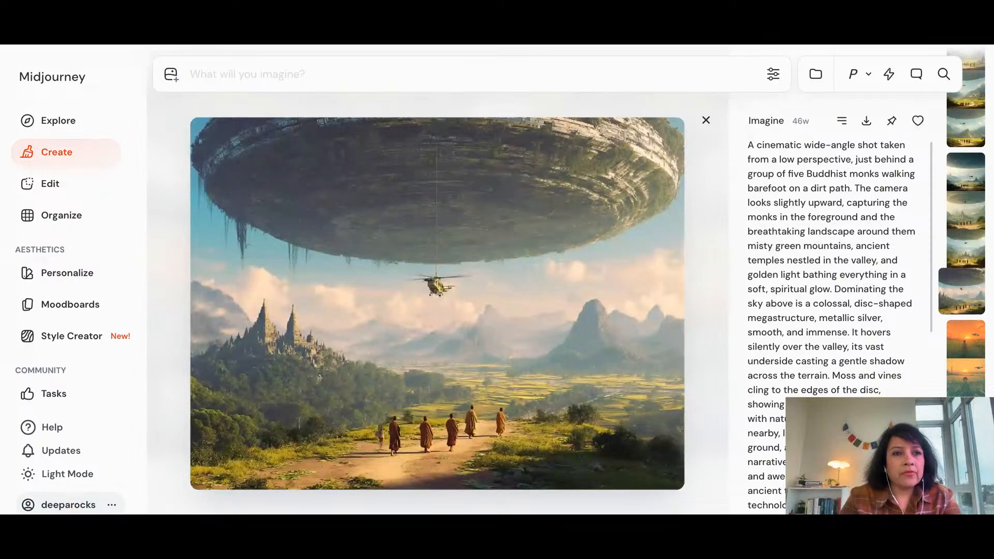
key("Escape")
Find the field journal generations and view the second image of the watercolor LLM engineer's sketchbook set
scroll(510, 334, "down", 15)
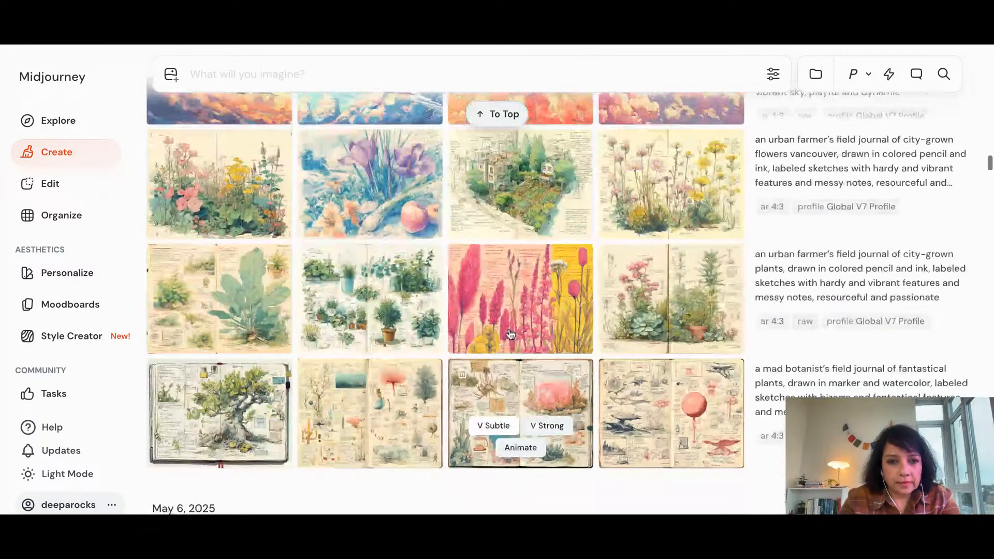
scroll(509, 333, "down", 10)
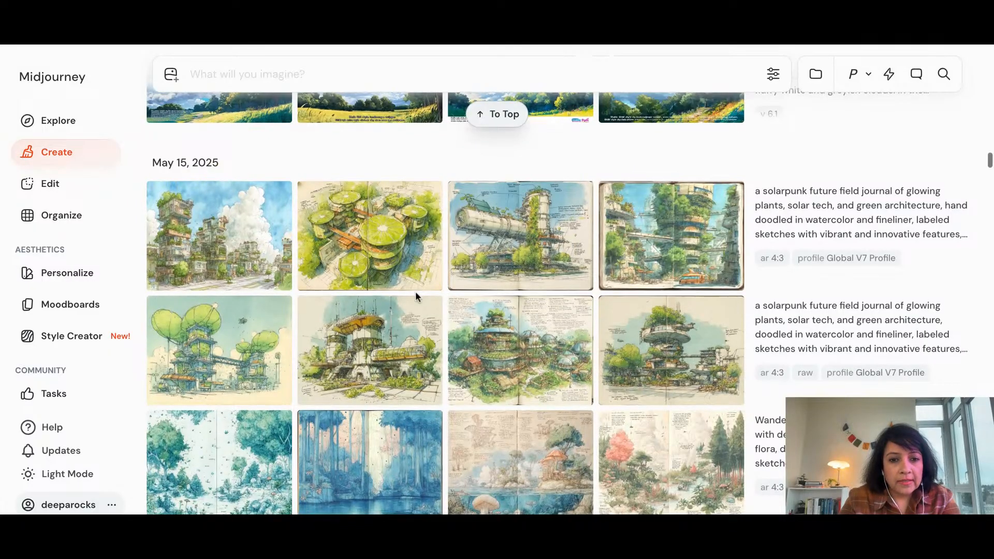
scroll(415, 292, "down", 4)
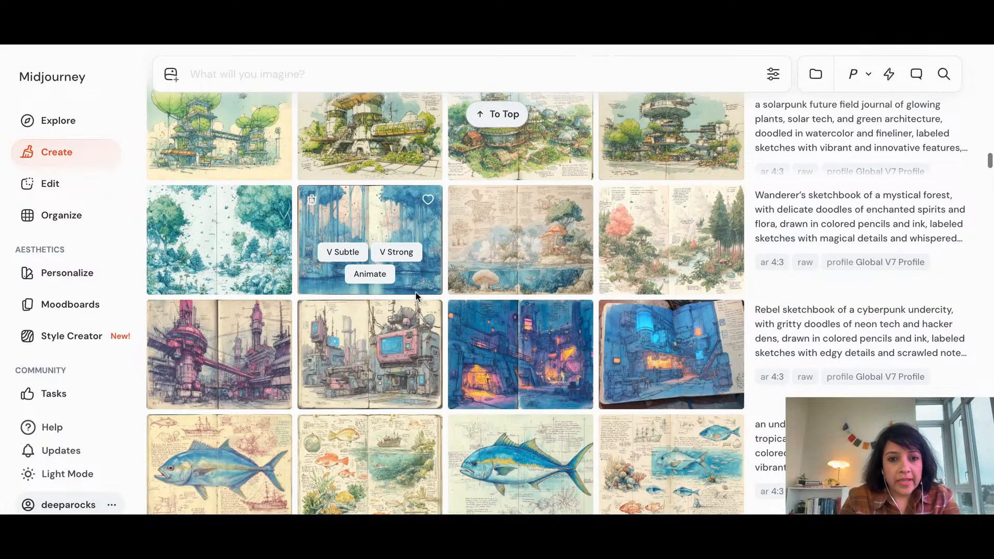
scroll(415, 296, "down", 1)
scroll(369, 238, "down", 10)
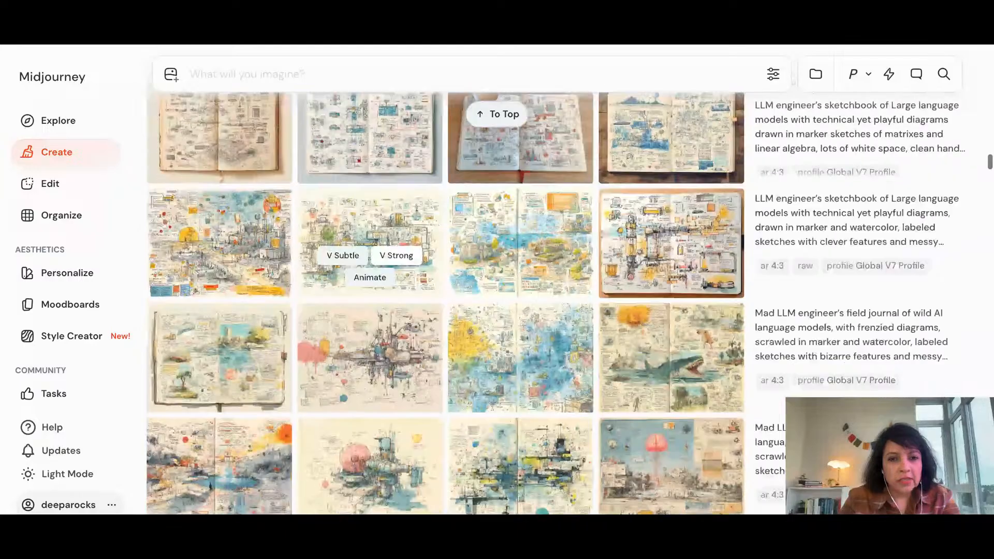
scroll(369, 238, "up", 4)
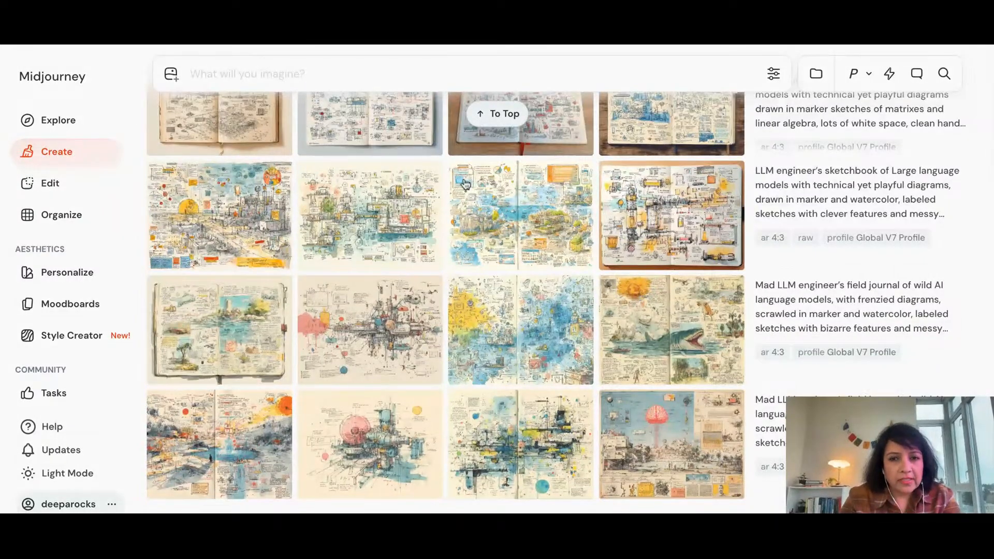
left_click(361, 192)
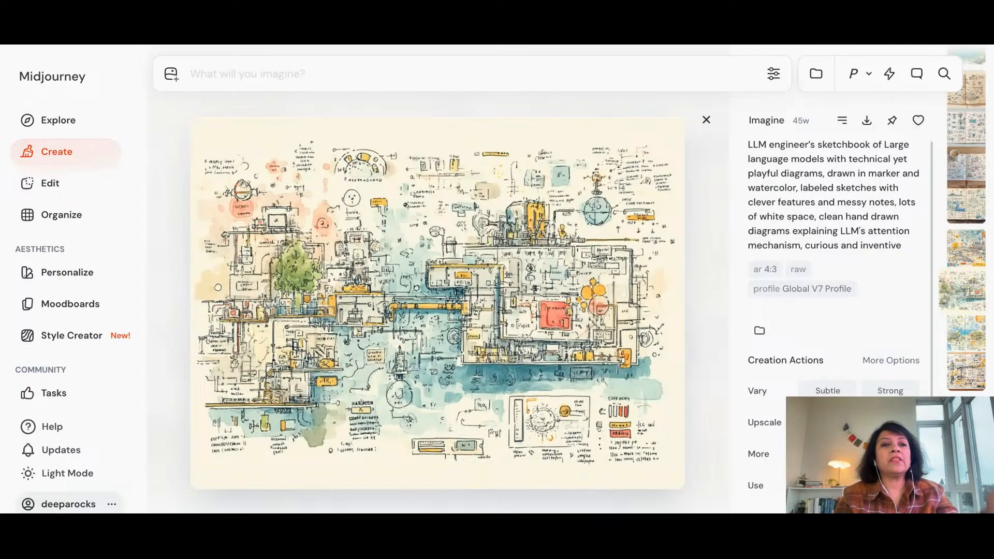
key("Escape")
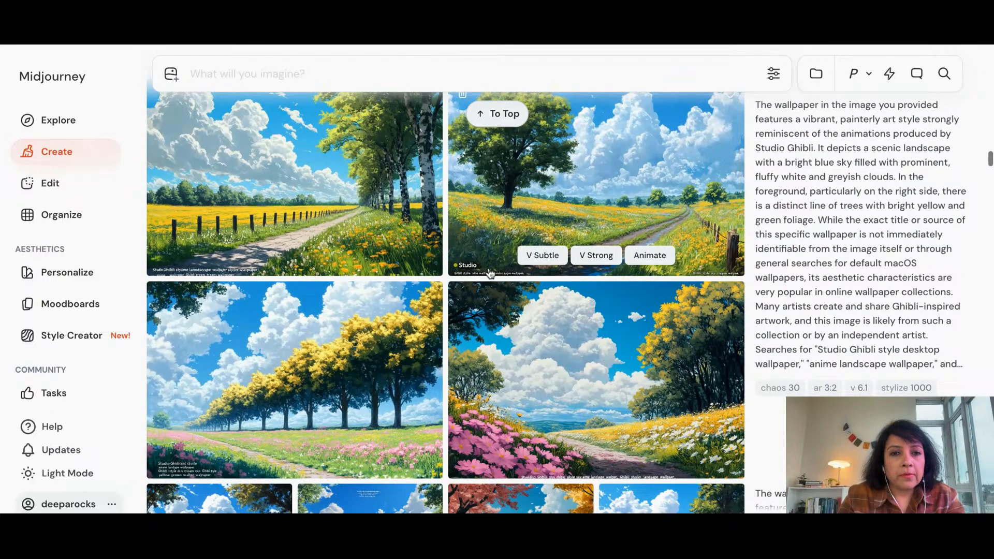
Browse the newer image and video generations from May 2025 up to the Jul 25, 2025 cyberpunk skater set
scroll(490, 274, "up", 15)
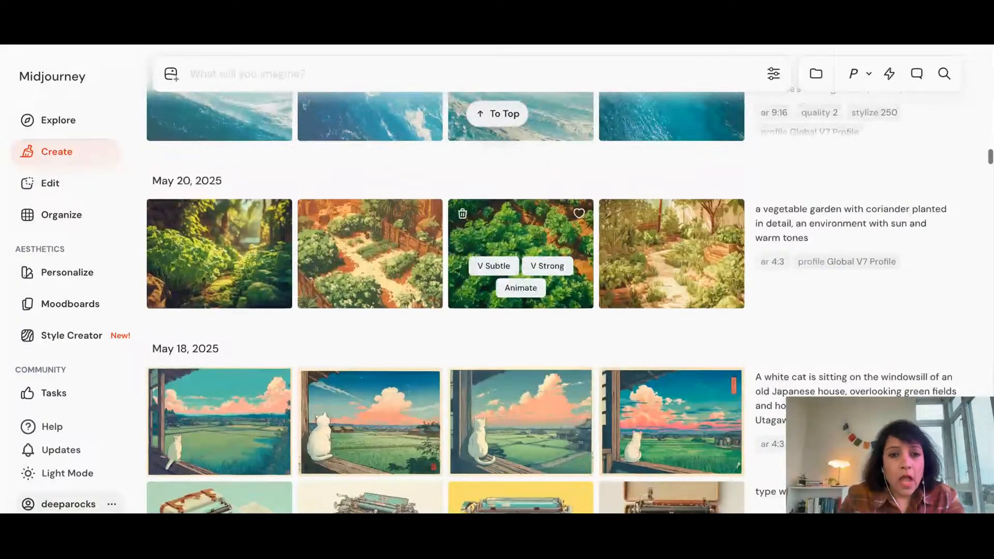
scroll(490, 274, "up", 5)
scroll(490, 274, "up", 12)
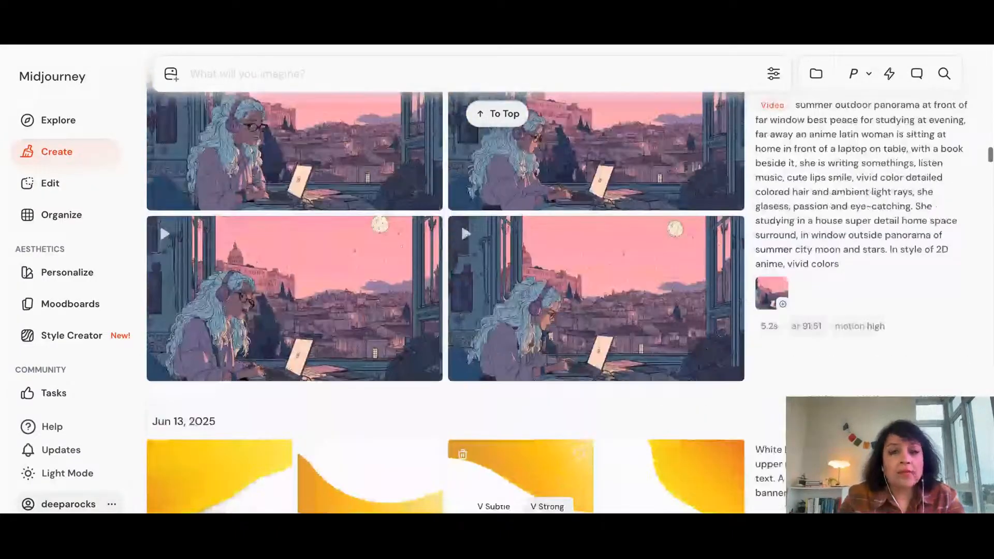
scroll(724, 274, "up", 6)
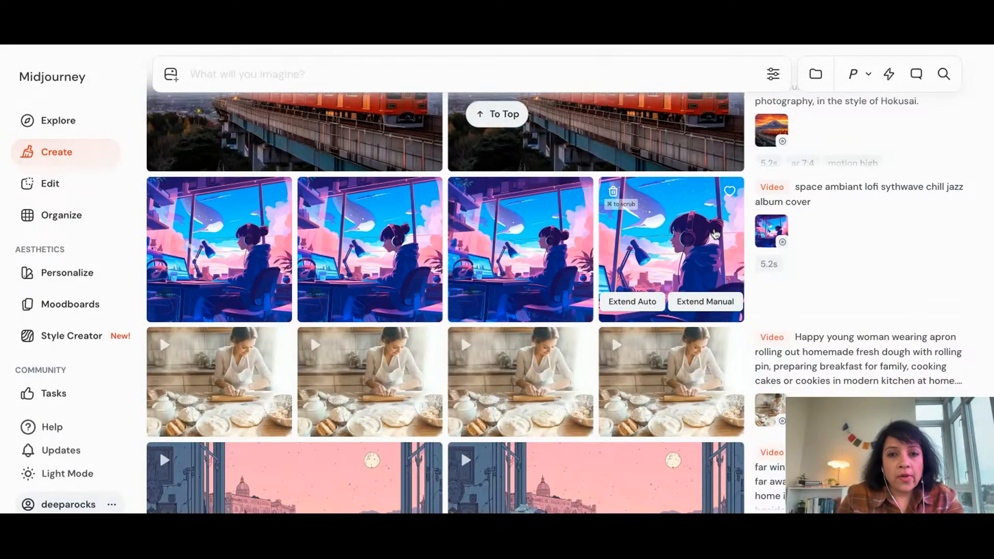
scroll(720, 235, "up", 2)
scroll(716, 234, "up", 7)
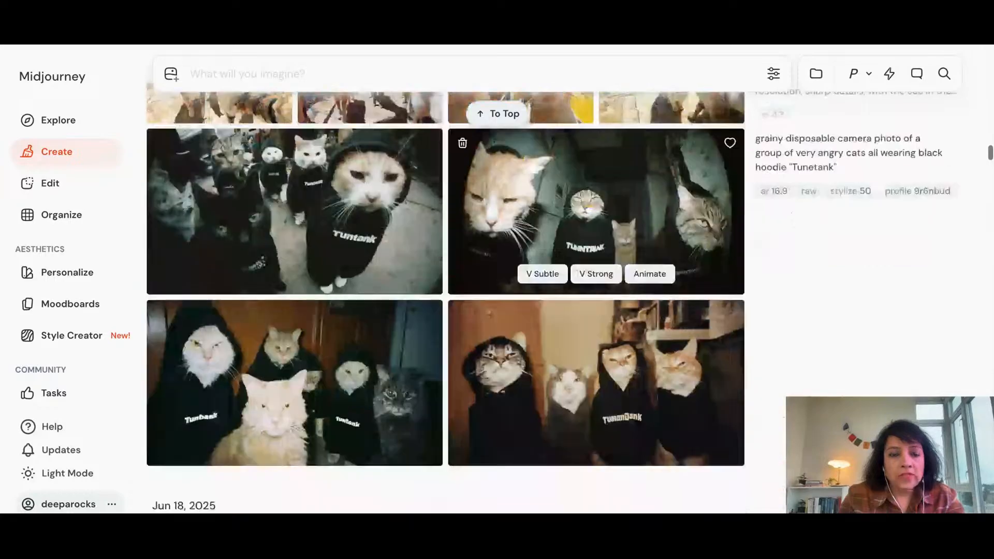
scroll(715, 234, "down", 5)
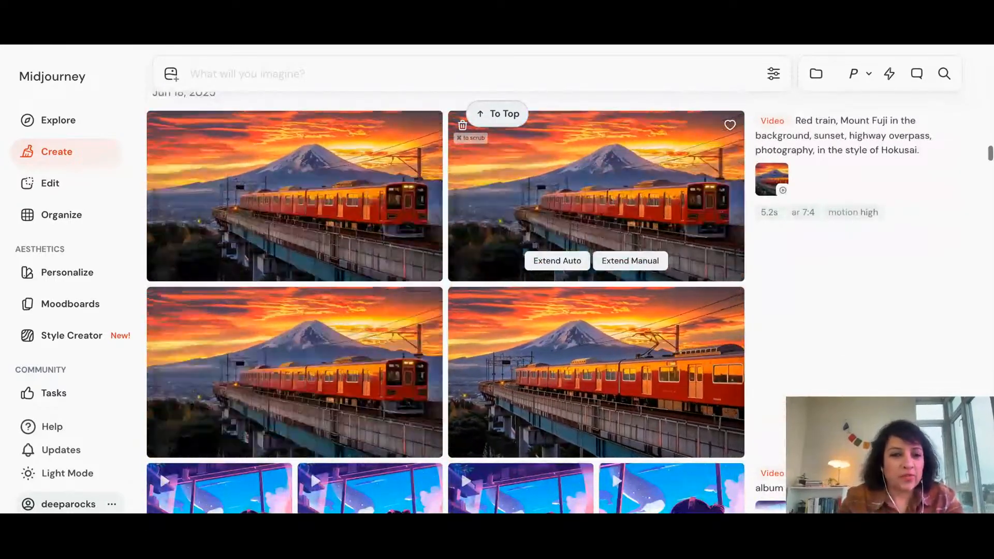
scroll(716, 234, "up", 15)
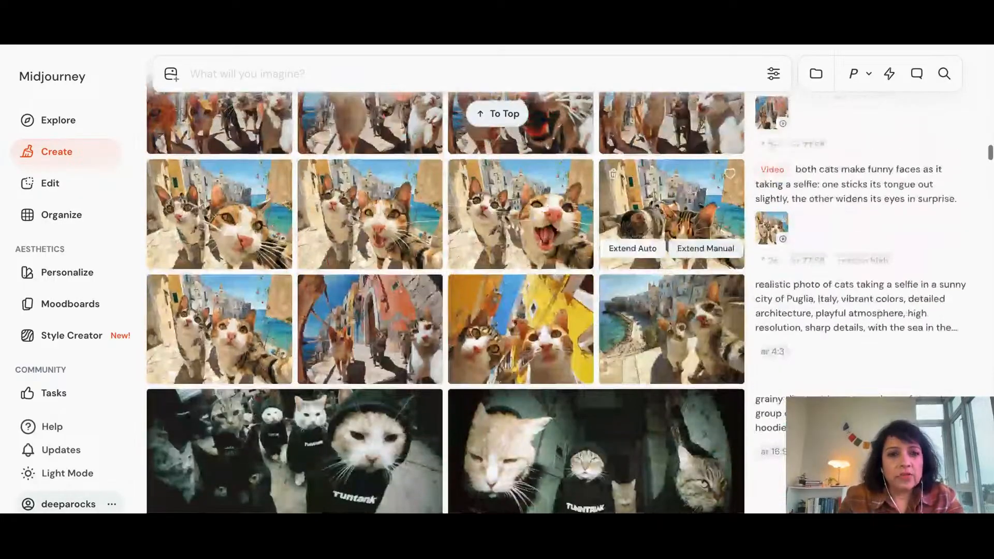
scroll(673, 239, "up", 2)
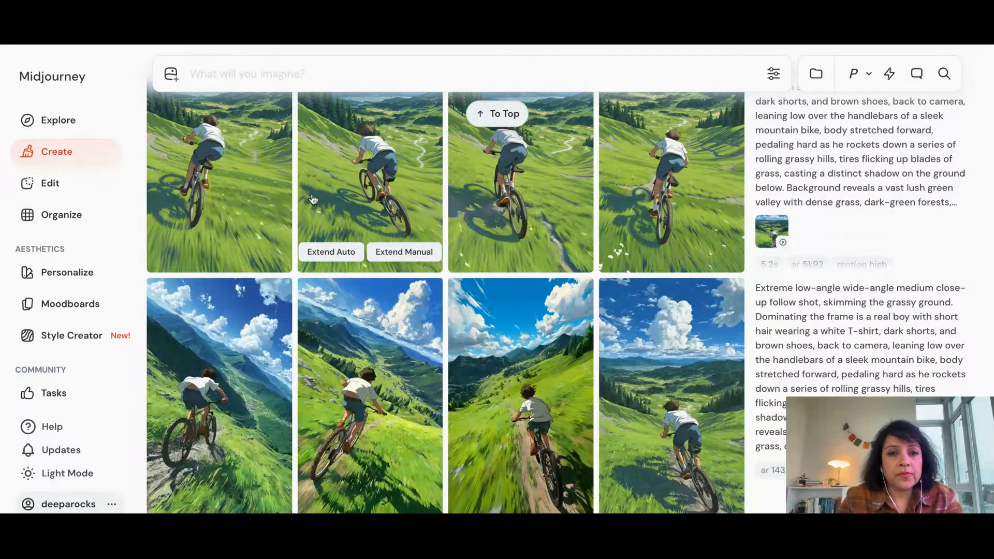
scroll(486, 238, "up", 5)
scroll(496, 247, "up", 15)
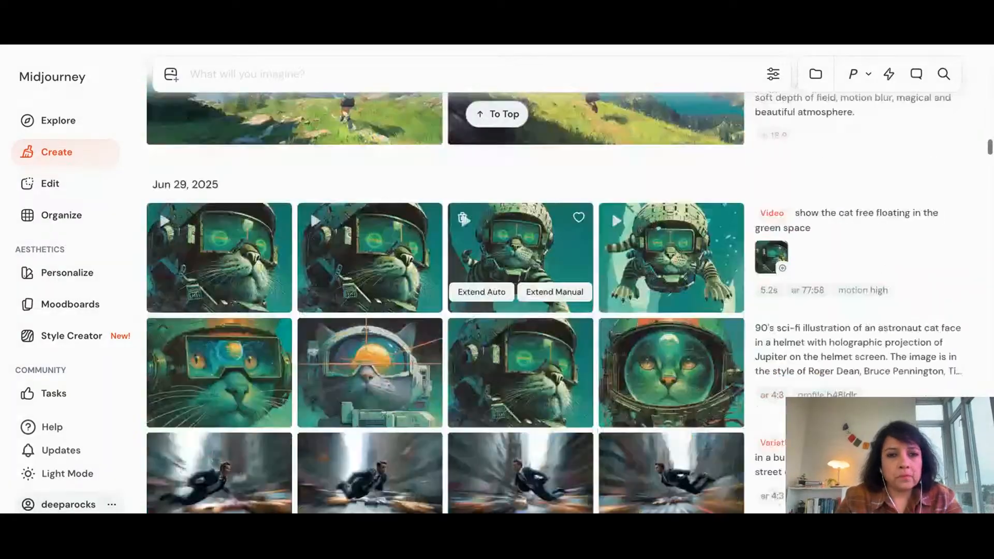
scroll(520, 259, "up", 15)
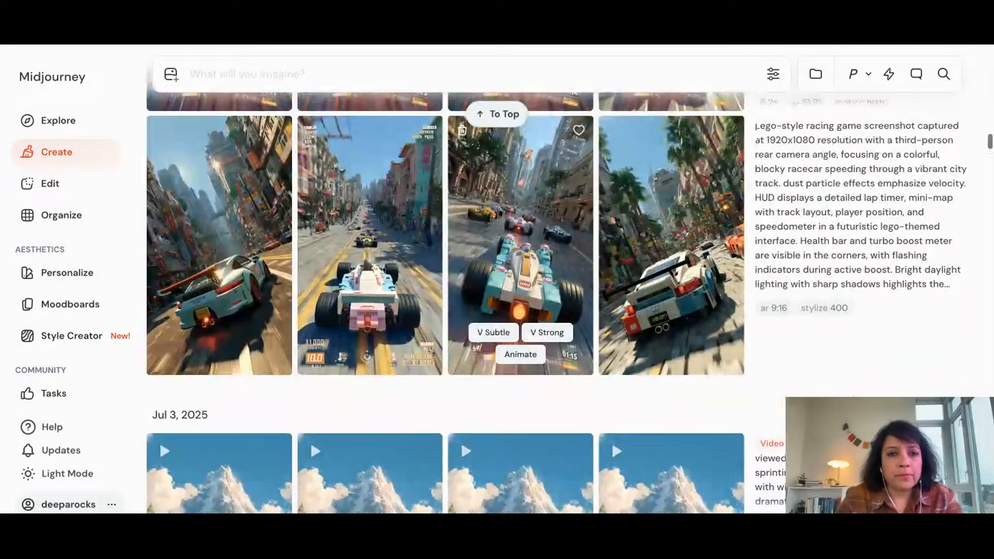
scroll(520, 259, "up", 15)
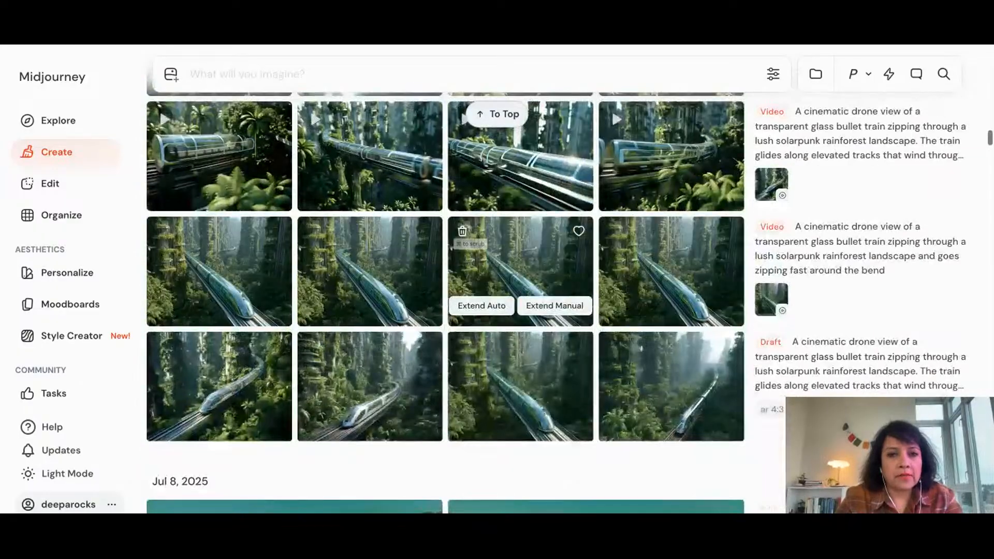
scroll(520, 249, "up", 15)
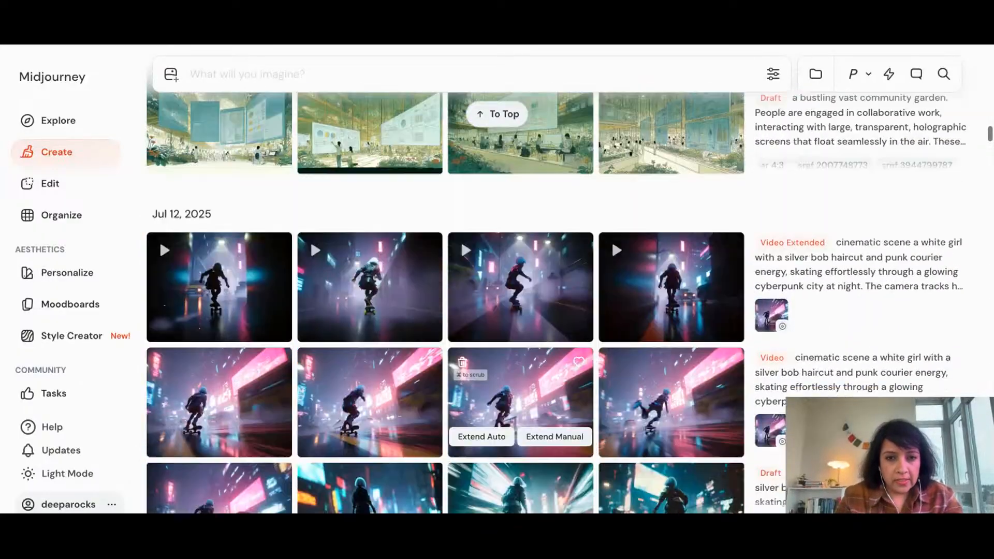
scroll(520, 248, "up", 10)
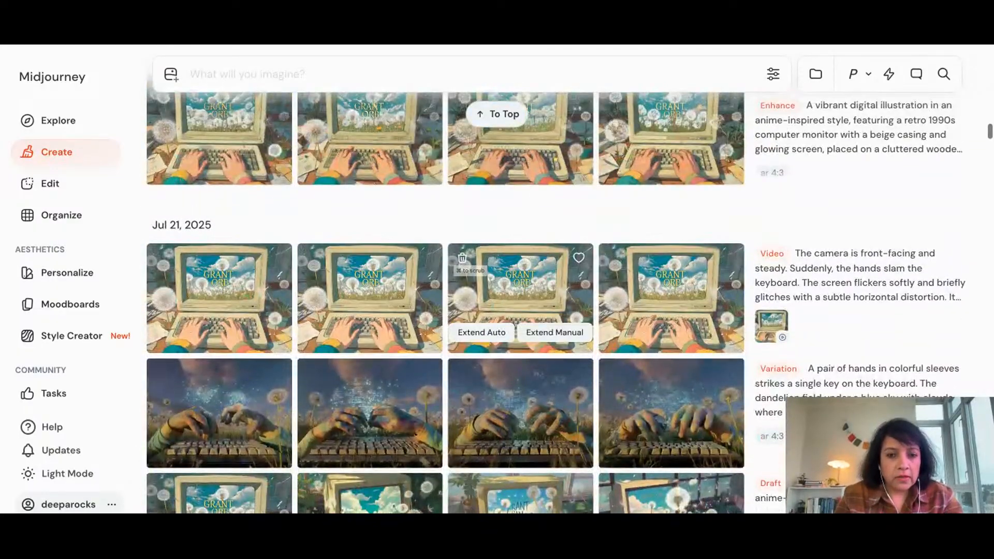
scroll(520, 285, "up", 10)
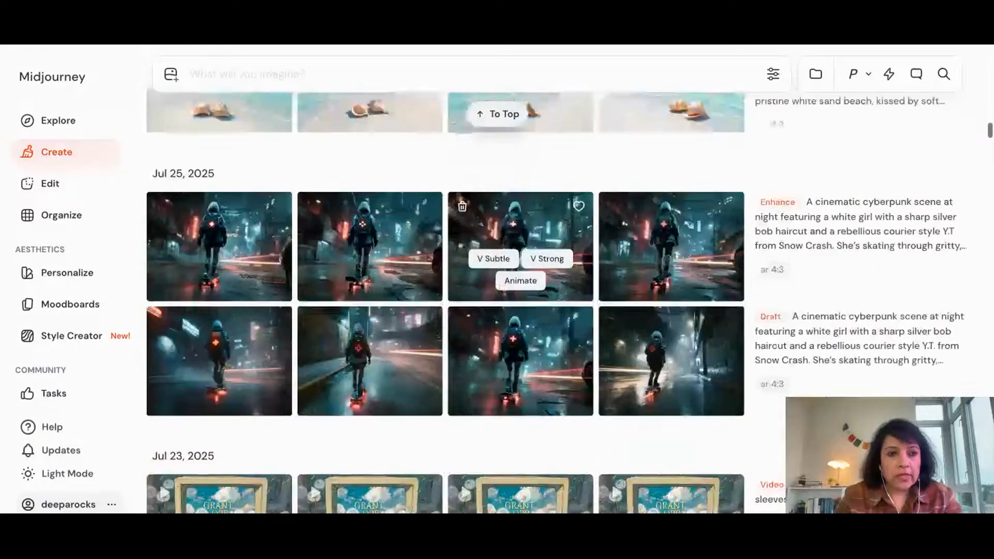
View the Jul 25, 2025 cyberpunk skater images enlarged and like the first draft image with the glowing plus-sign backpack
scroll(515, 311, "down", 10)
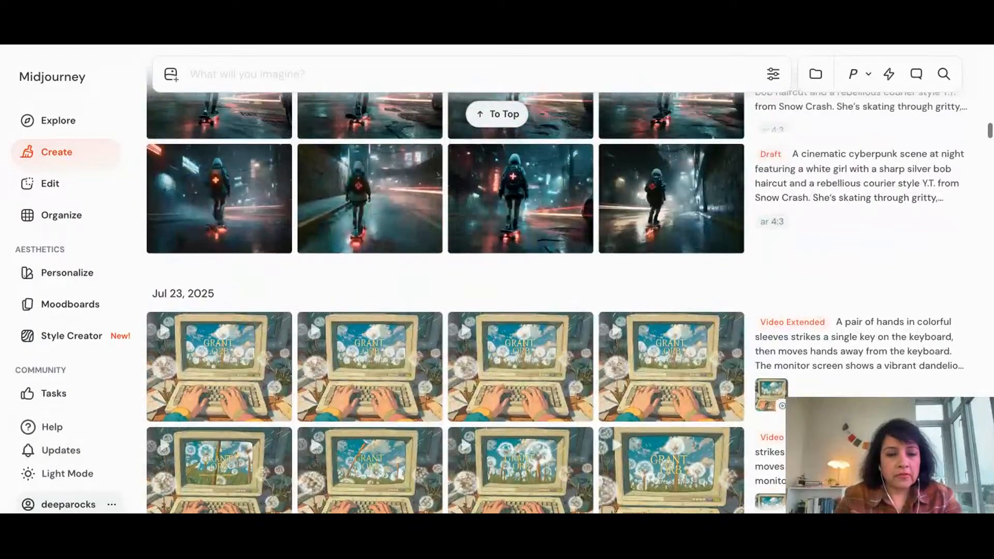
scroll(510, 321, "up", 5)
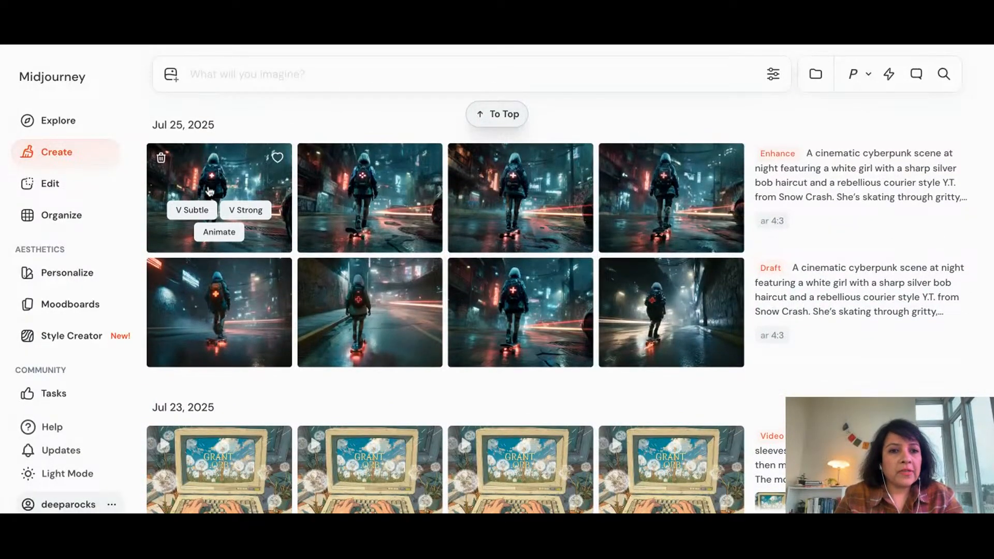
left_click(209, 192)
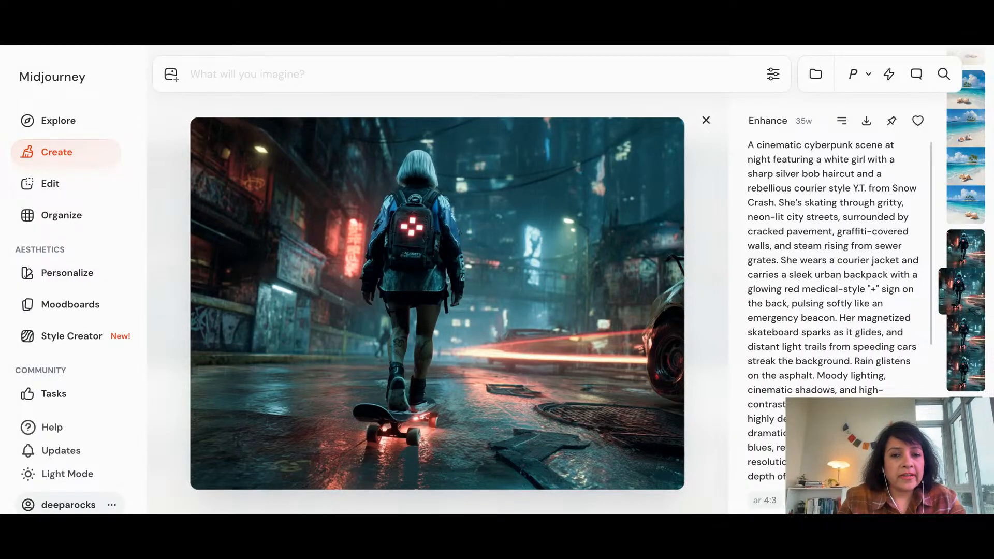
key("Right")
key("Right")
key("Right")
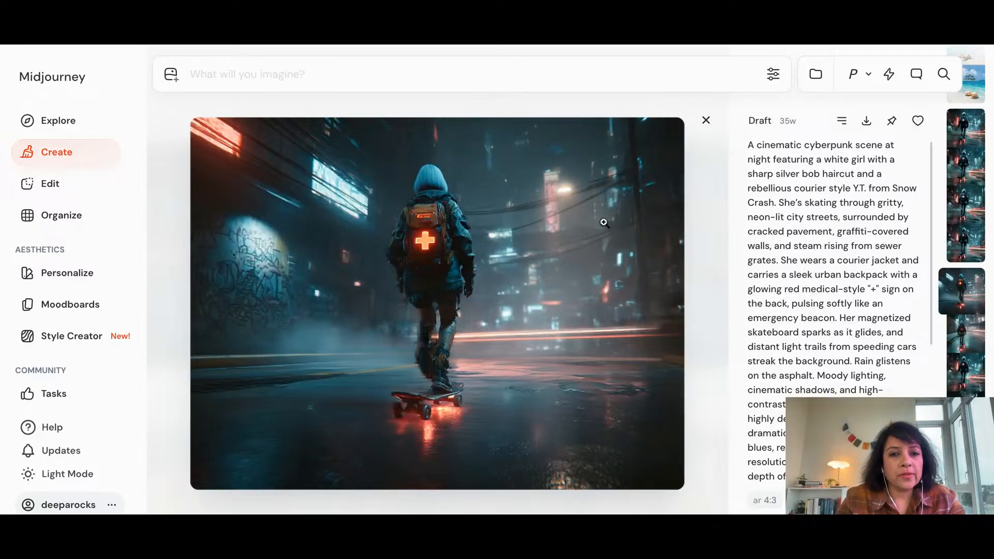
left_click(917, 121)
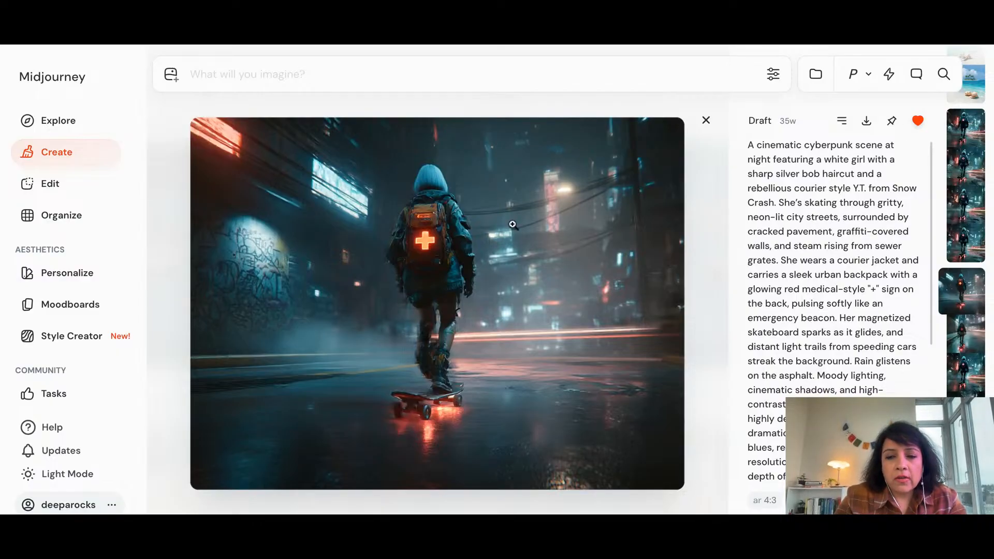
Animate the liked cyberpunk skater image with the Auto option and follow the new video's progress in the creations gallery
scroll(780, 279, "down", 5)
scroll(780, 278, "down", 2)
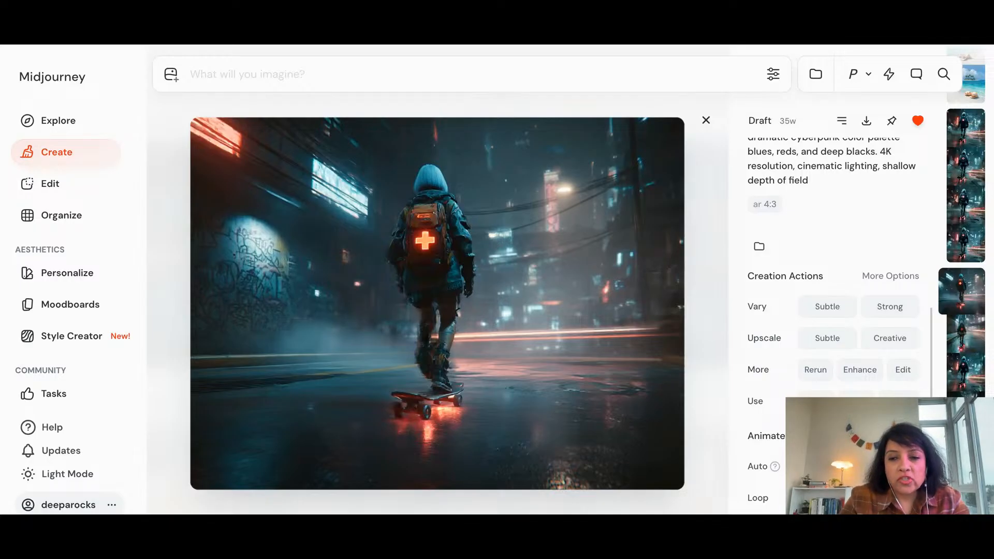
left_click(827, 466)
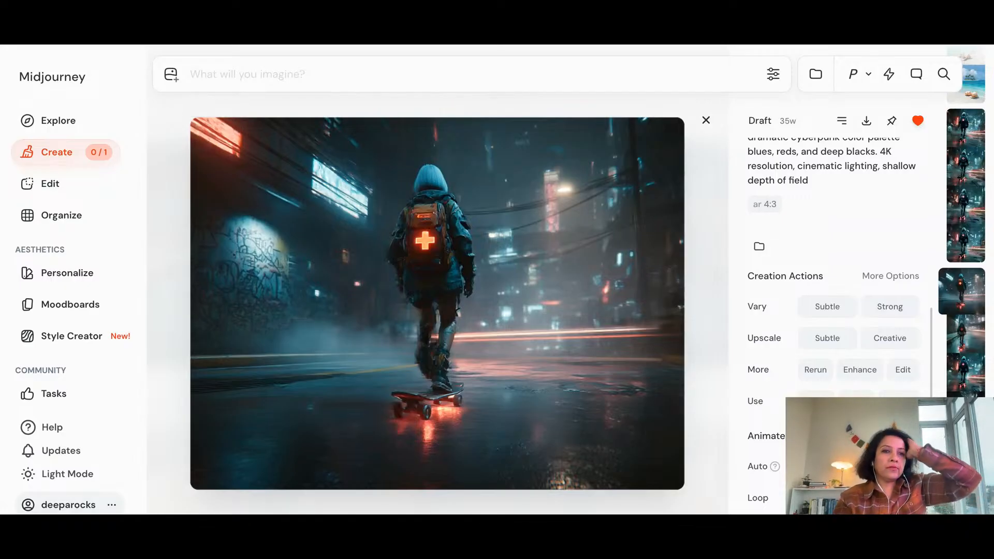
left_click(61, 151)
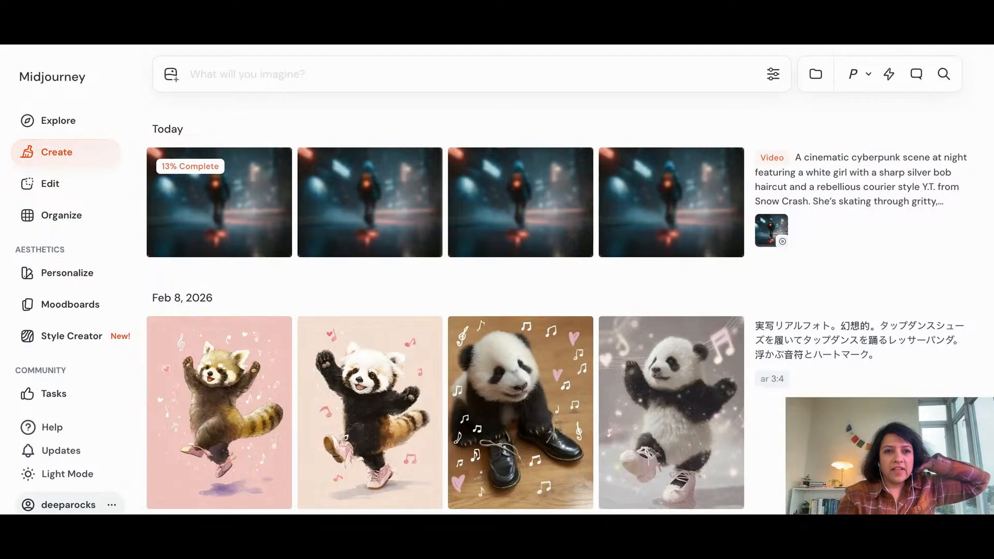
mouse_move(284, 366)
mouse_move(932, 322)
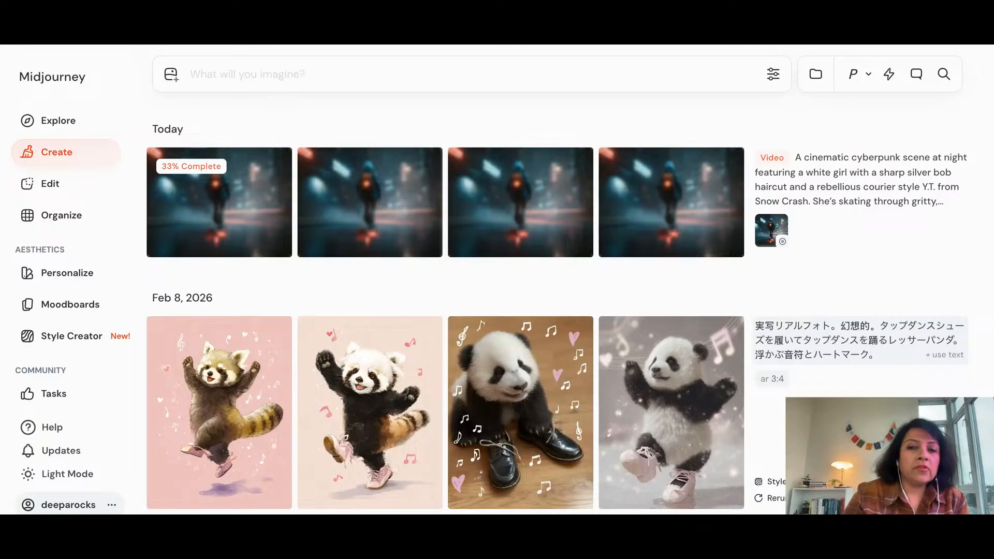
mouse_move(422, 437)
scroll(422, 437, "down", 1)
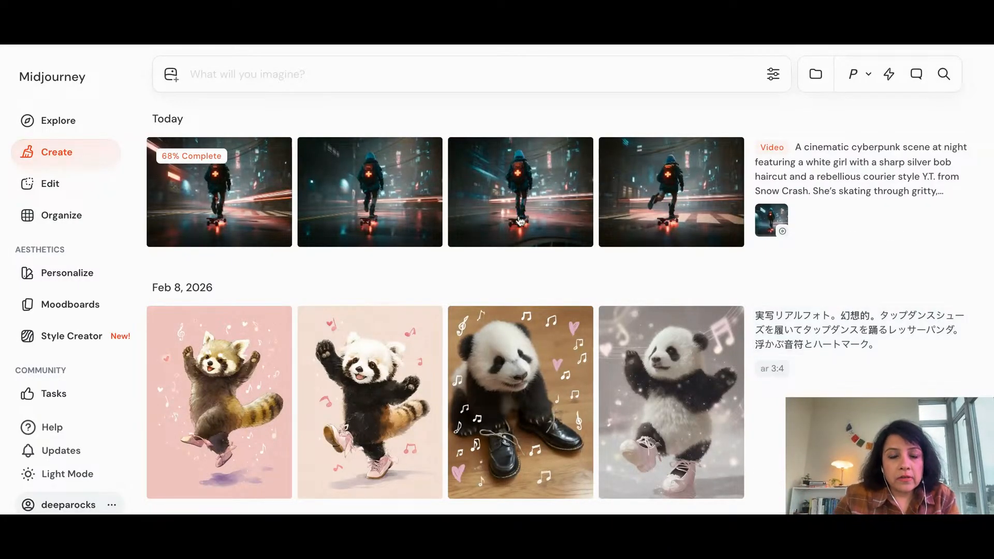
scroll(521, 275, "up", 1)
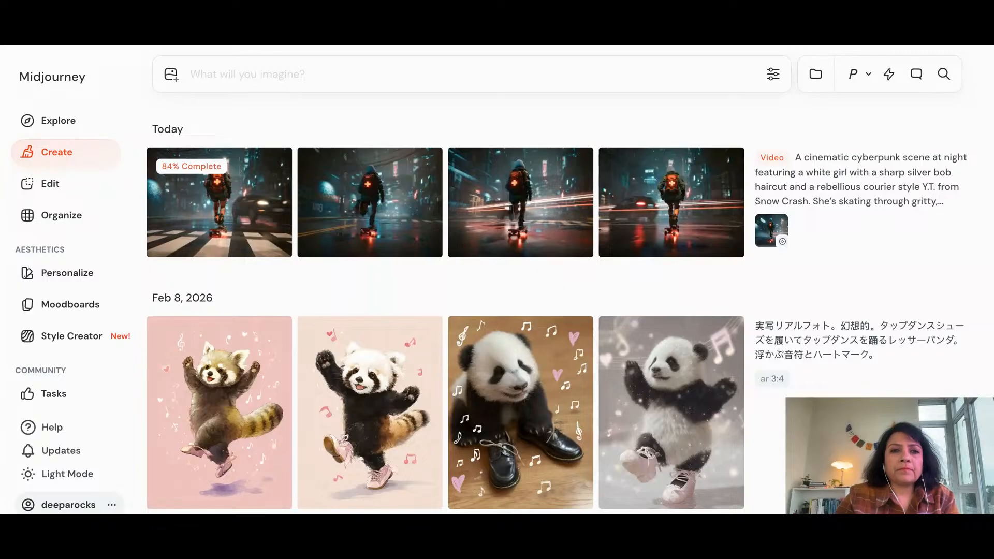
Browse the Feb 6, 2026 generations of jumping doctors, dancing farmers, Myanmar kids, mosh-pit office workers and mid-air figures with their prompts
scroll(339, 256, "down", 1)
scroll(339, 256, "down", 6)
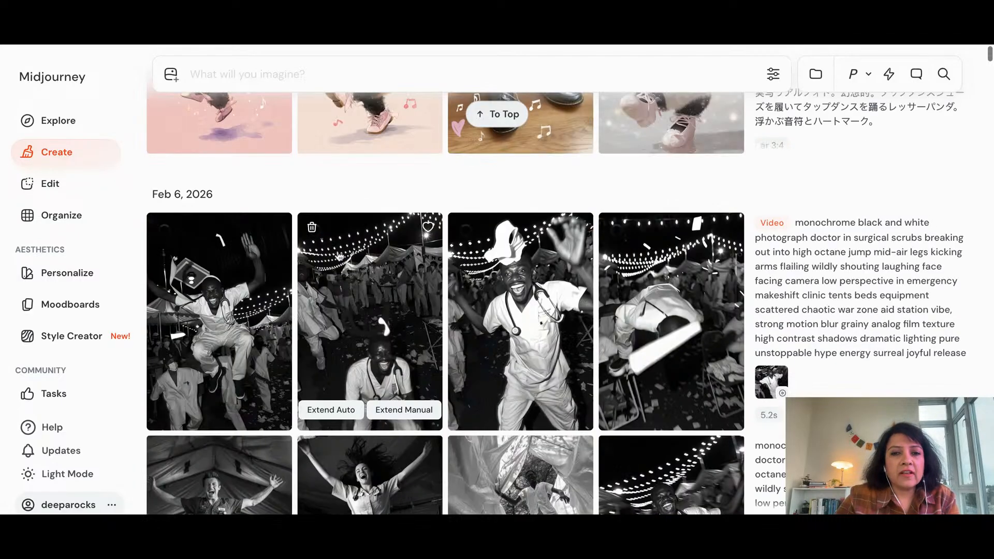
scroll(370, 259, "down", 2)
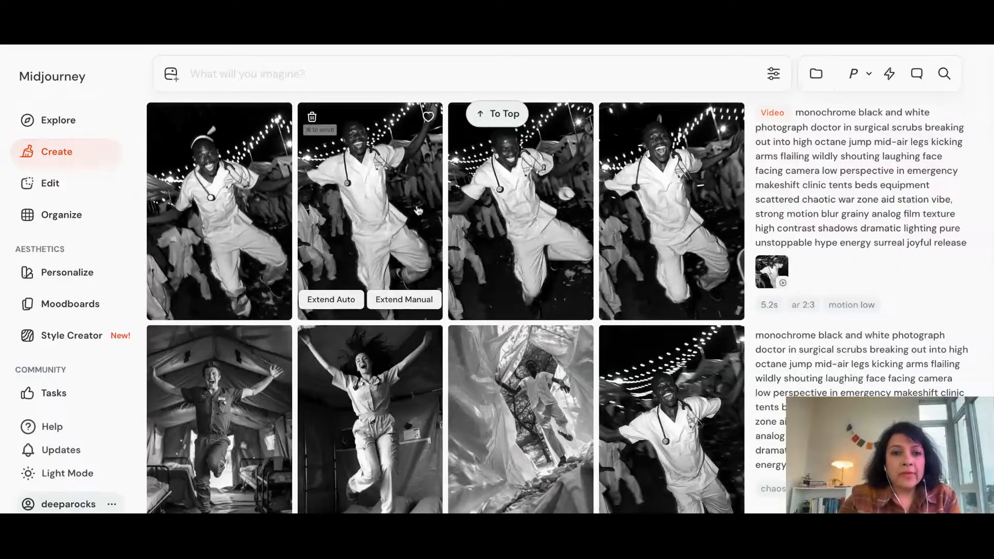
scroll(418, 209, "down", 1)
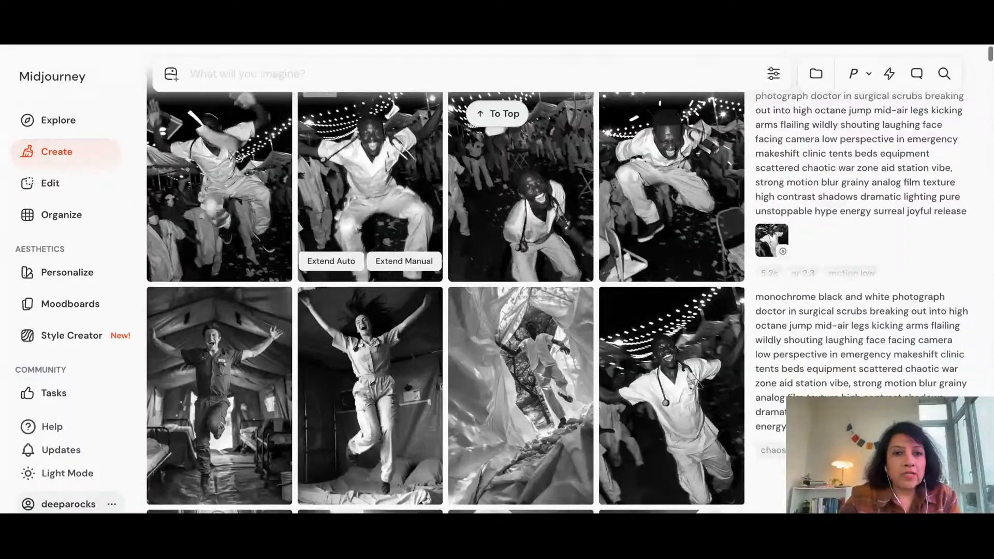
scroll(418, 209, "down", 10)
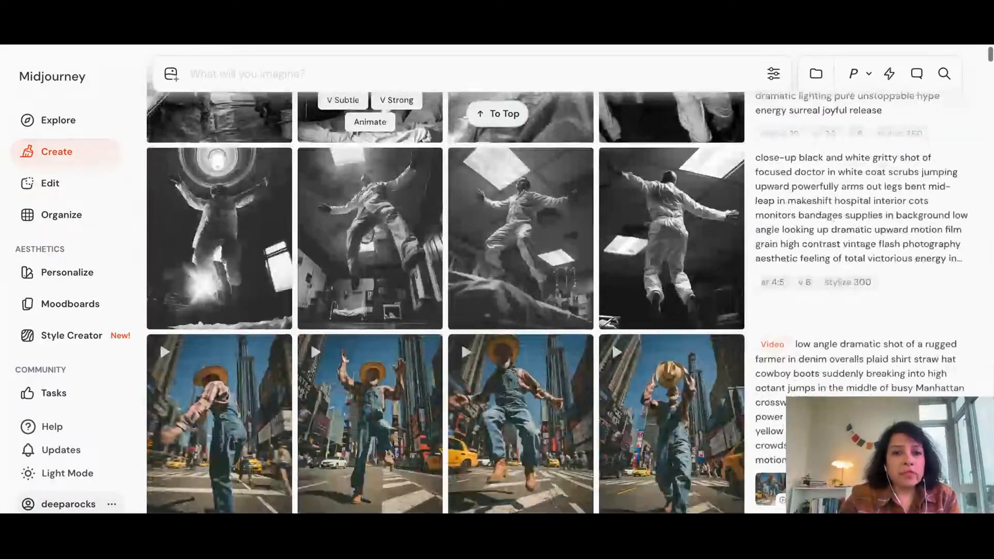
scroll(377, 185, "down", 1)
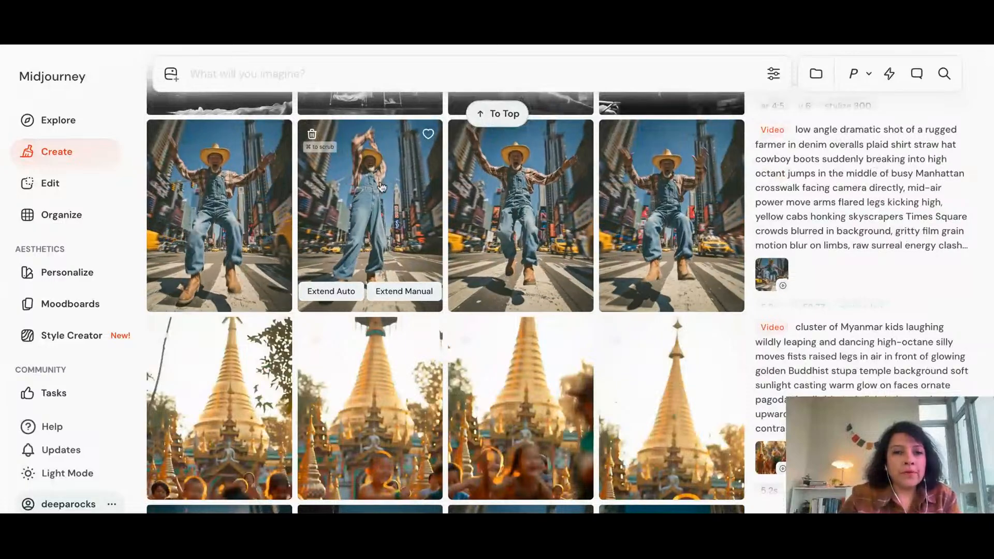
scroll(380, 187, "down", 10)
scroll(370, 197, "down", 10)
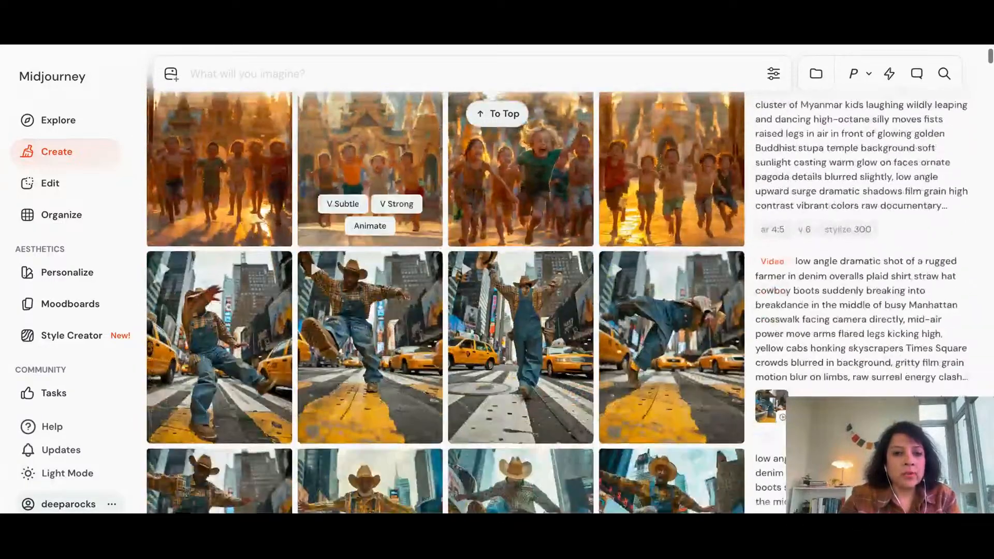
scroll(365, 257, "down", 5)
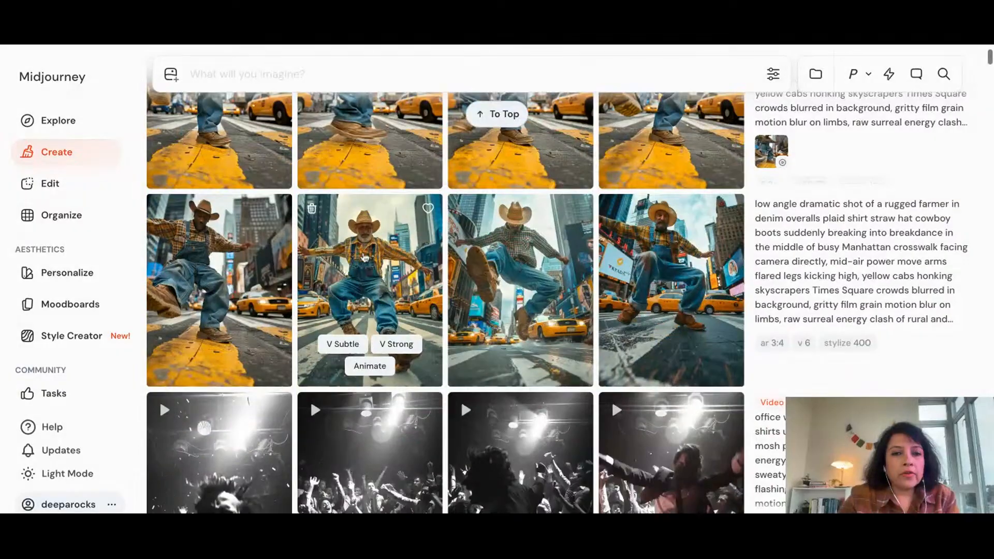
scroll(370, 290, "down", 2)
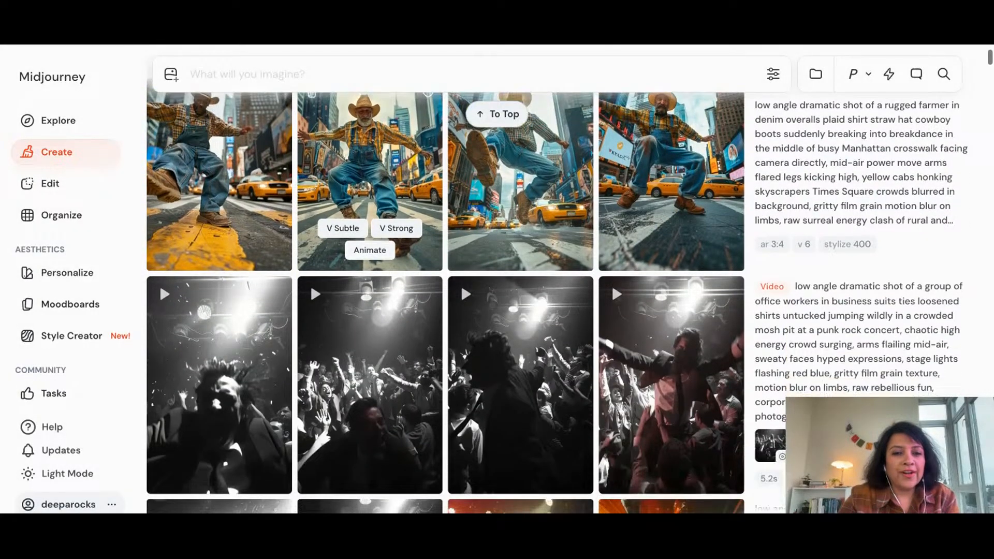
scroll(359, 270, "down", 8)
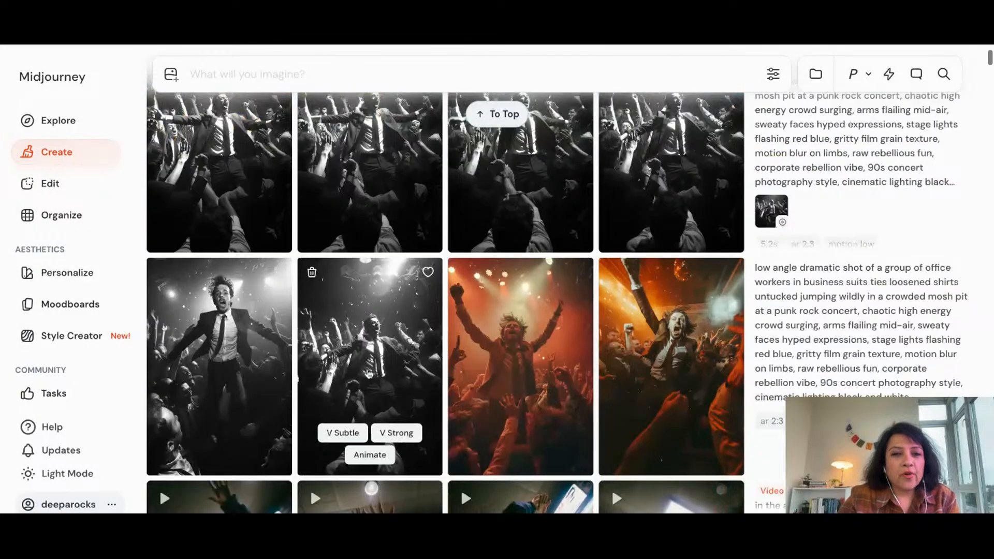
scroll(380, 355, "down", 1)
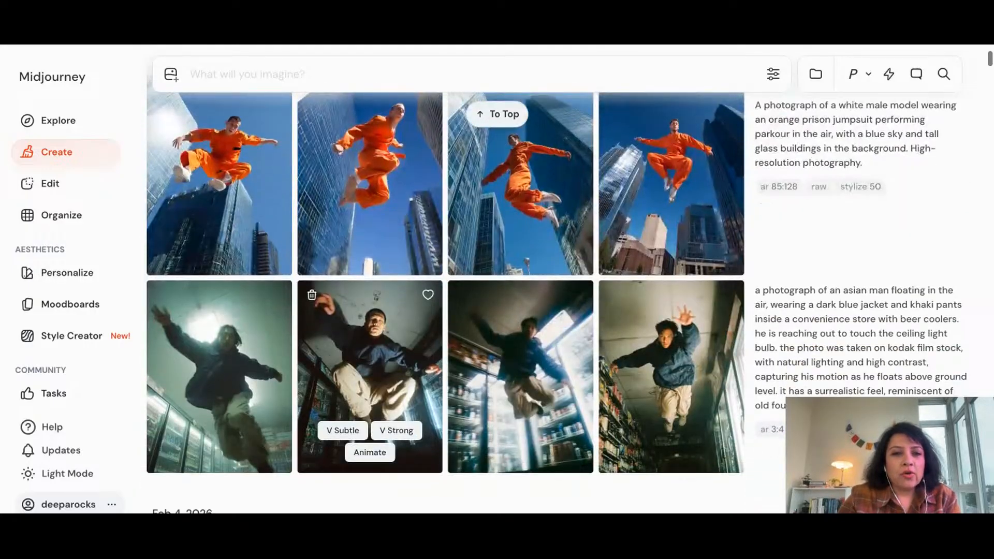
Browse the older generations from the rave and fortune-teller sets back to the Dec 23, 2025 movie countdown images
scroll(370, 248, "down", 2)
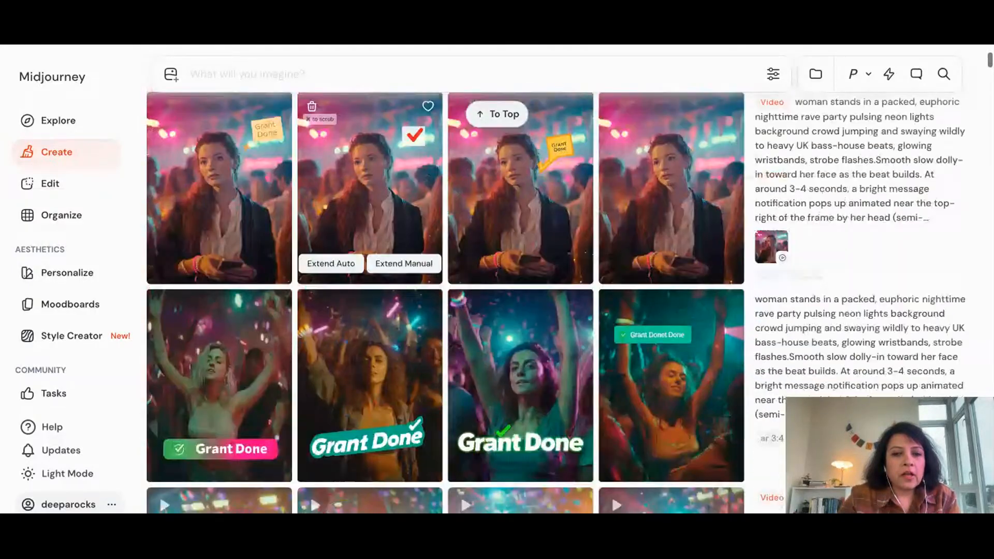
scroll(370, 311, "down", 2)
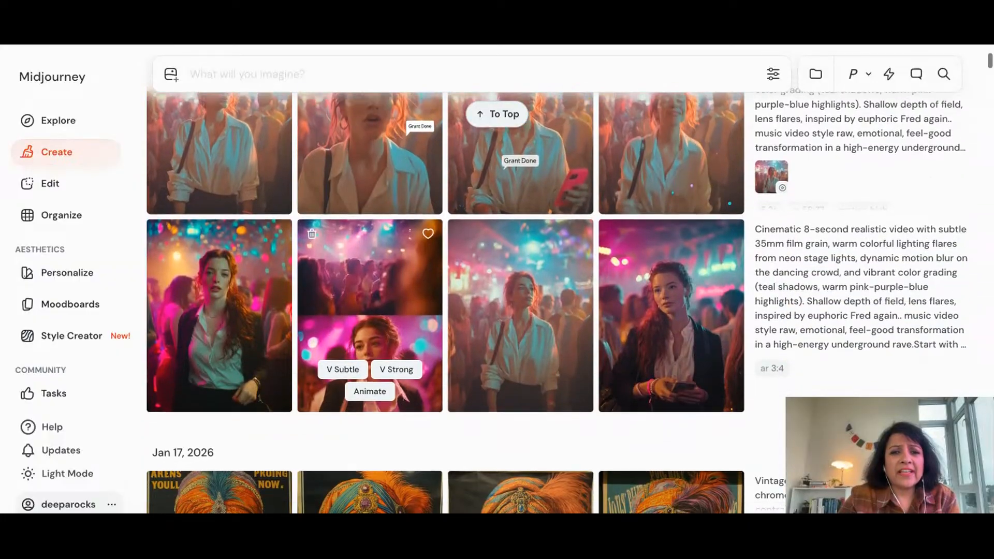
scroll(475, 345, "down", 4)
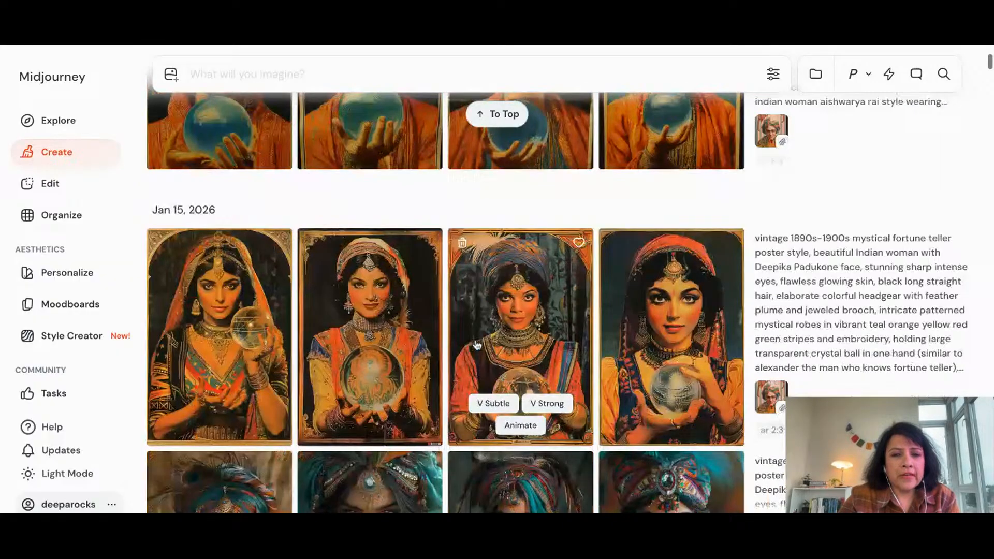
scroll(420, 274, "down", 2)
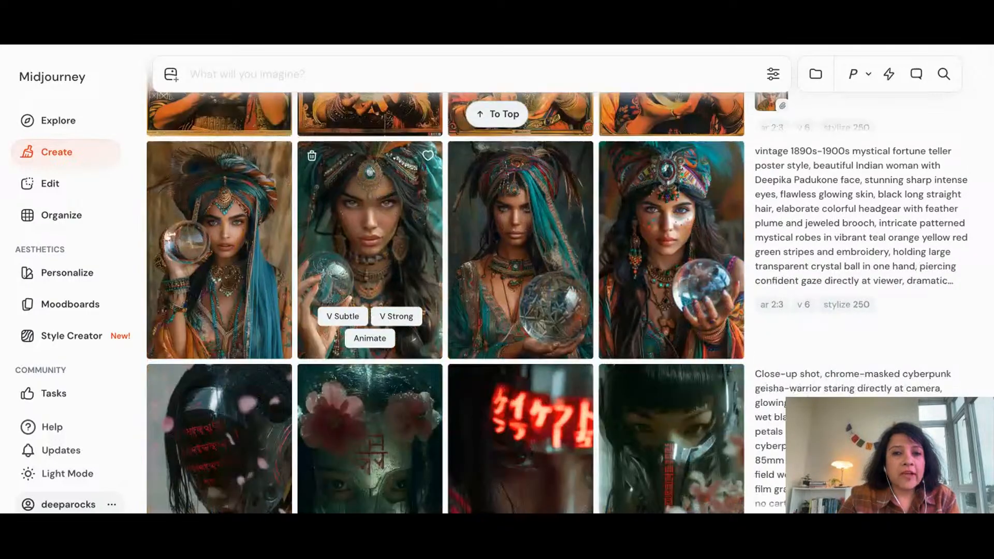
scroll(370, 248, "down", 4)
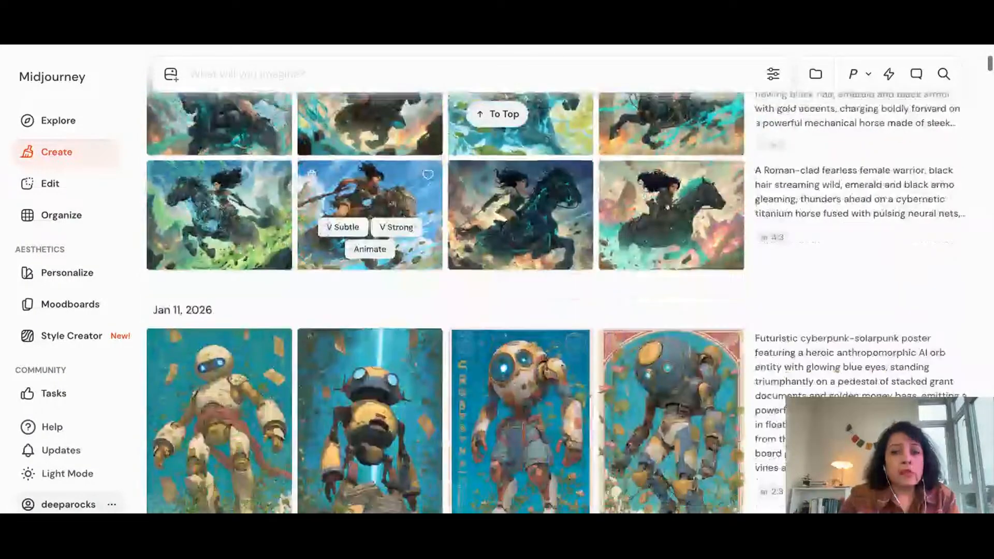
scroll(295, 310, "down", 10)
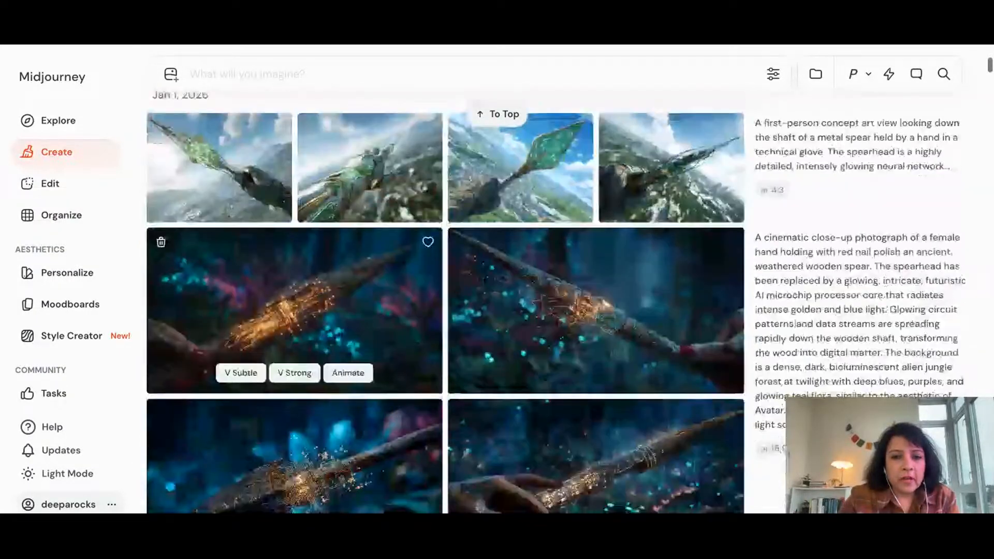
scroll(311, 259, "down", 15)
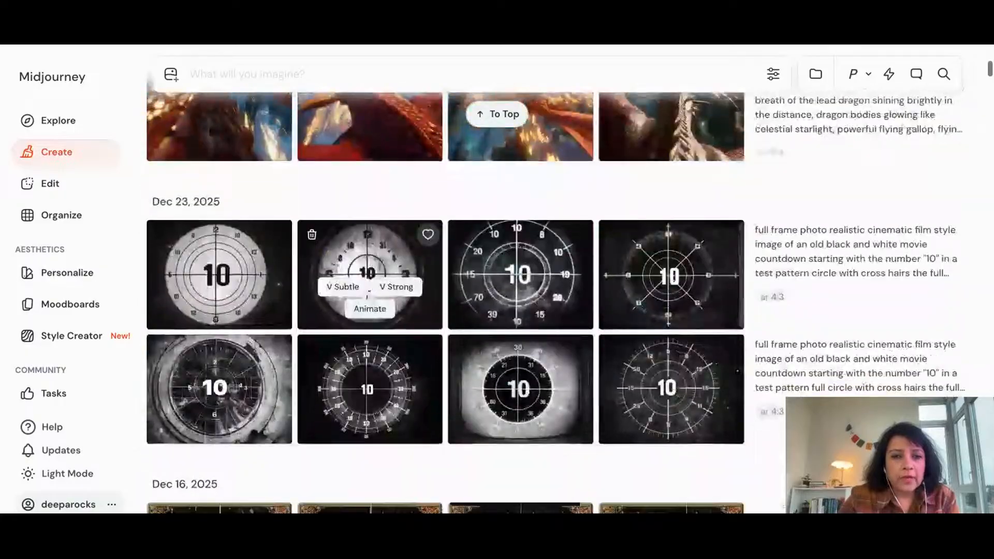
View the first nostalgic Kitsilano hippie skateboarder video enlarged with its prompt, and return to the gallery
scroll(295, 342, "down", 10)
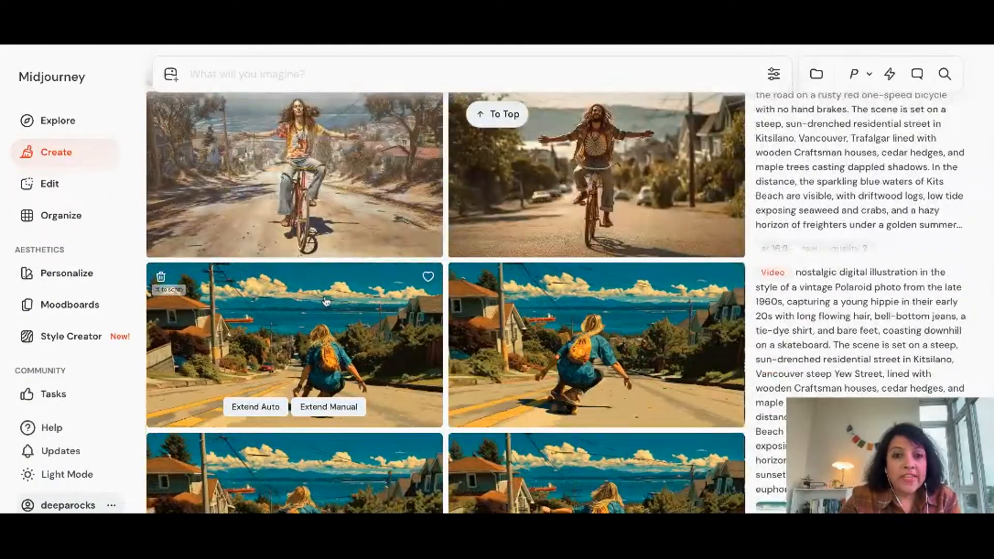
left_click(322, 326)
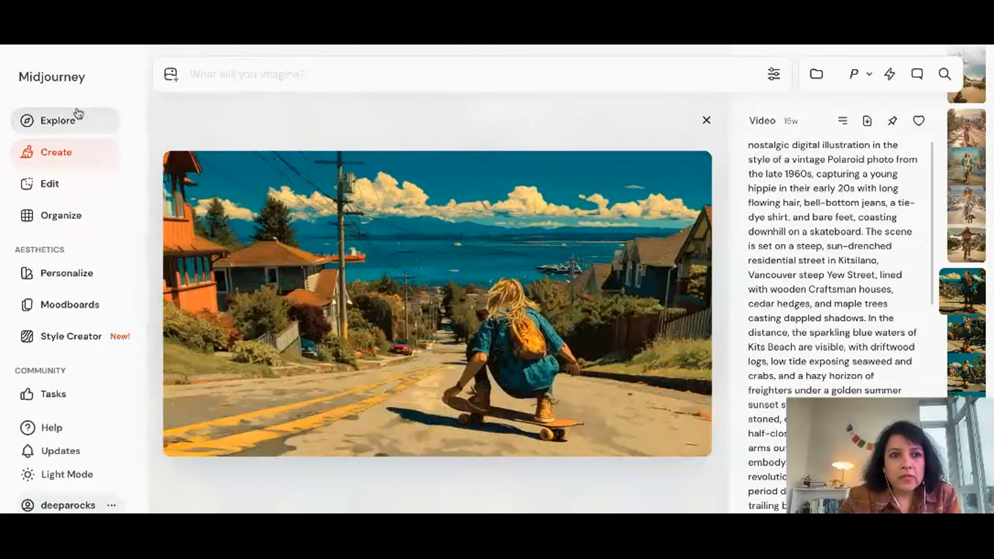
key("Escape")
Return to today's generations and view the four animated cyberpunk skater videos enlarged, ending on the first one
scroll(289, 235, "down", 15)
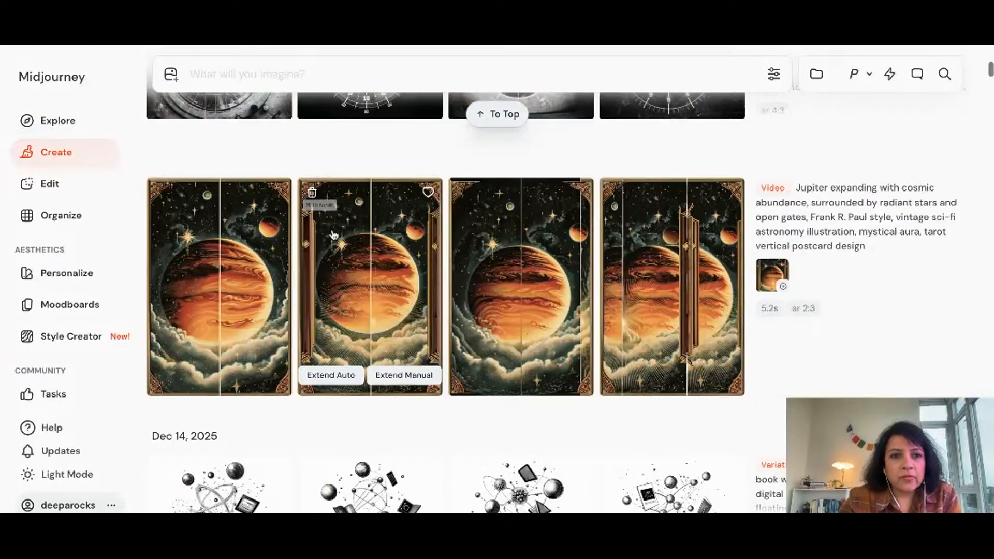
scroll(384, 262, "up", 10)
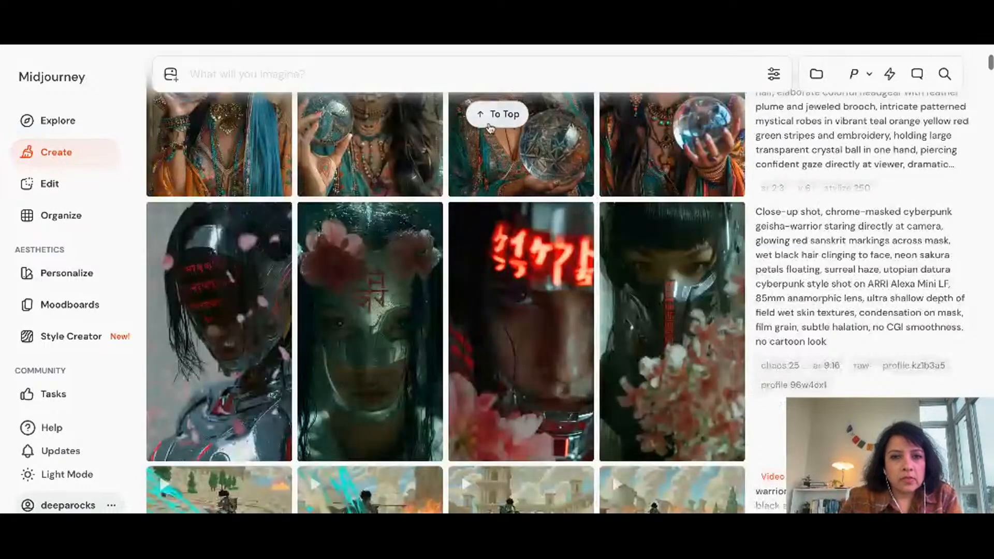
left_click(494, 115)
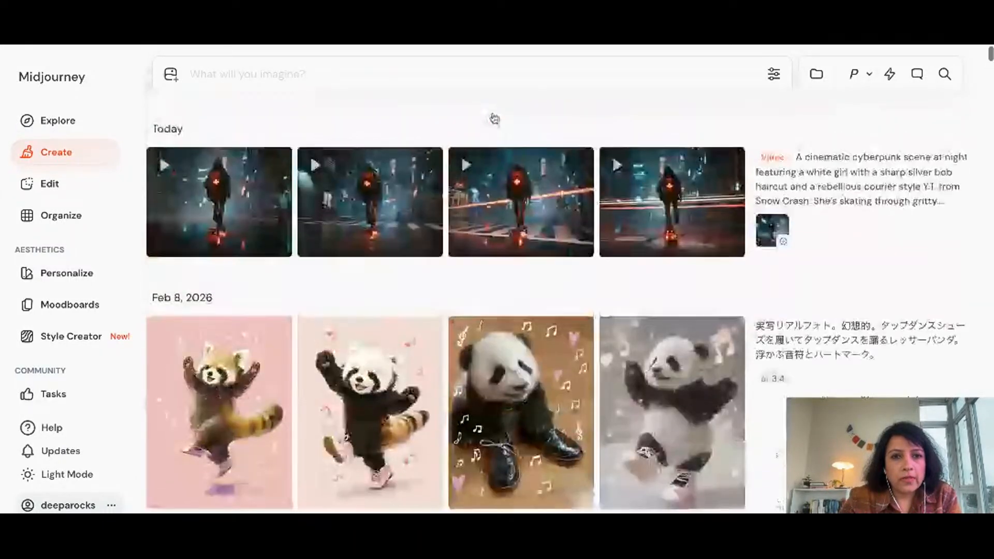
left_click(243, 190)
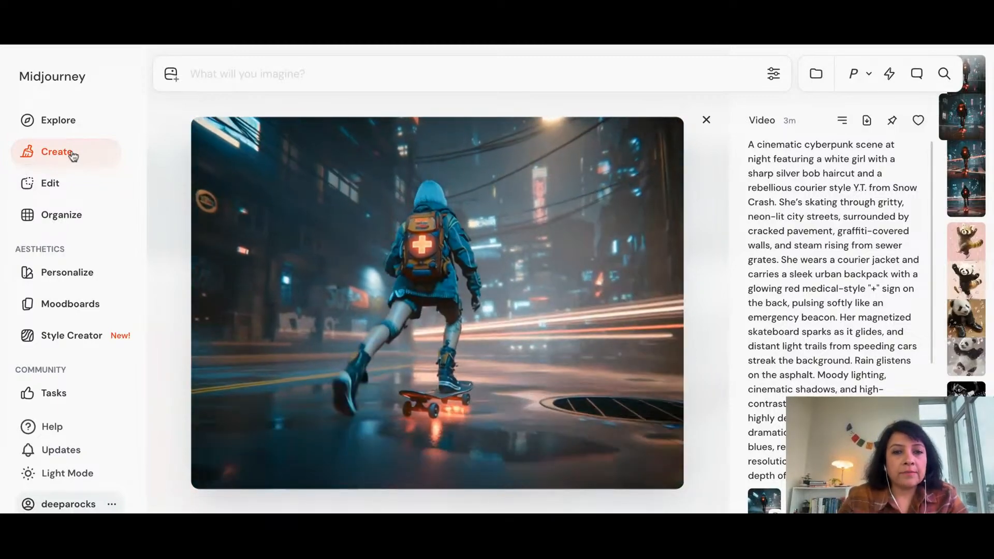
key("Right")
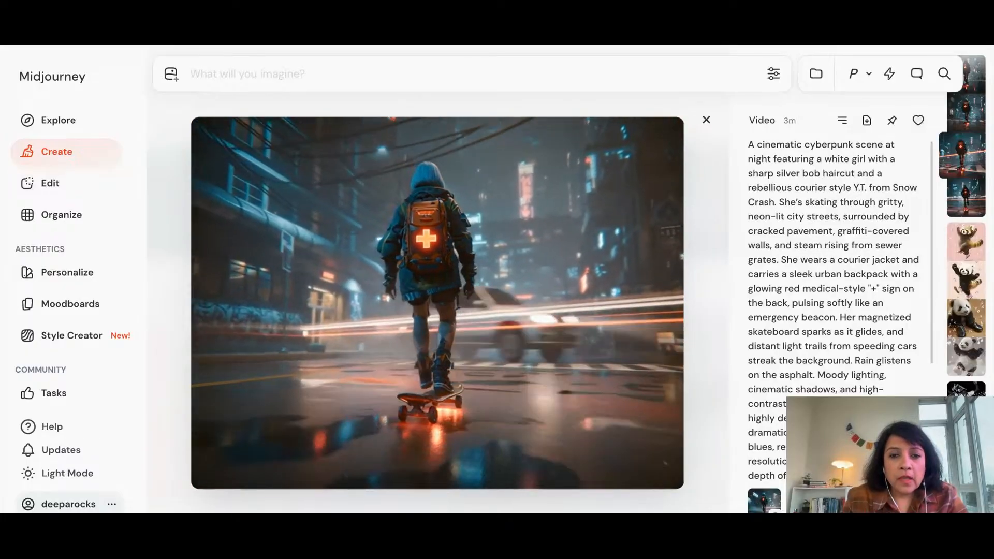
key("Right")
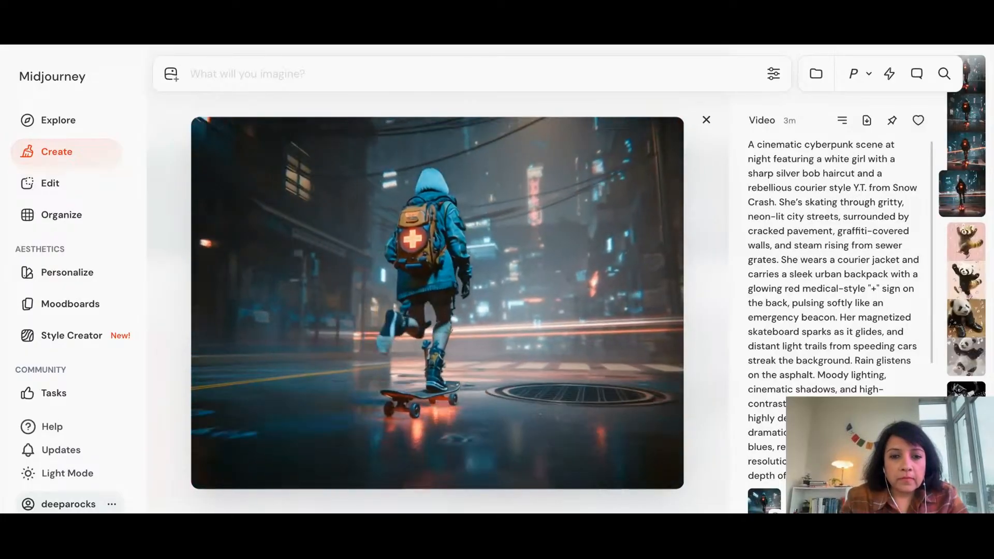
key("Left")
key("Left")
key("Left")
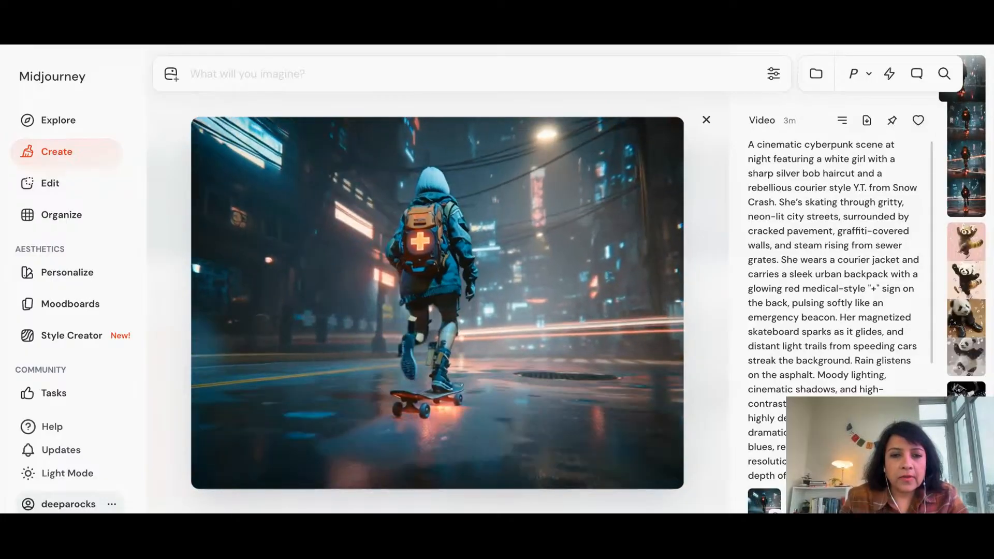
Open the community's Explore gallery and browse the top videos of the day for inspiration
left_click(79, 121)
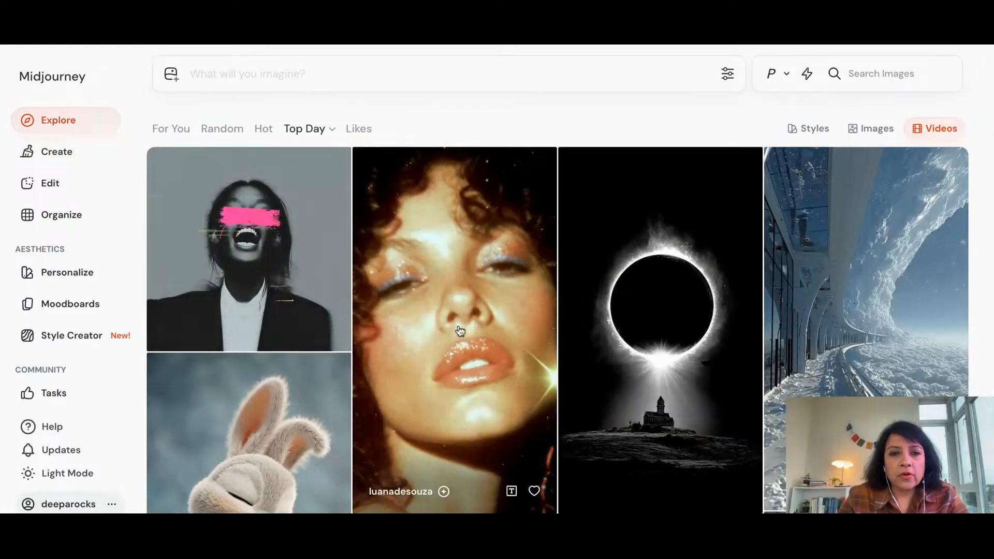
scroll(460, 330, "down", 10)
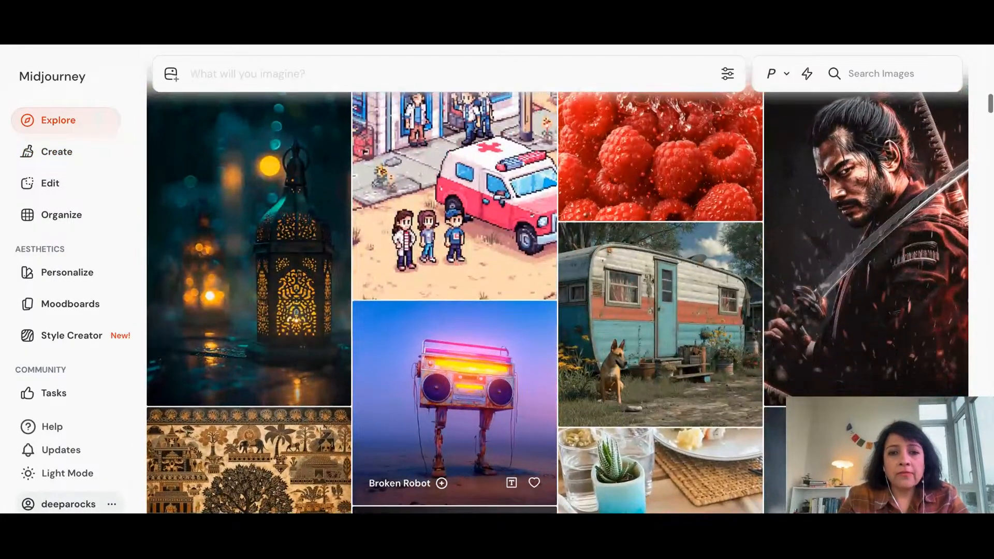
scroll(460, 331, "down", 2)
Search the community creations for "shiva" and browse the matching artworks
left_click(887, 76)
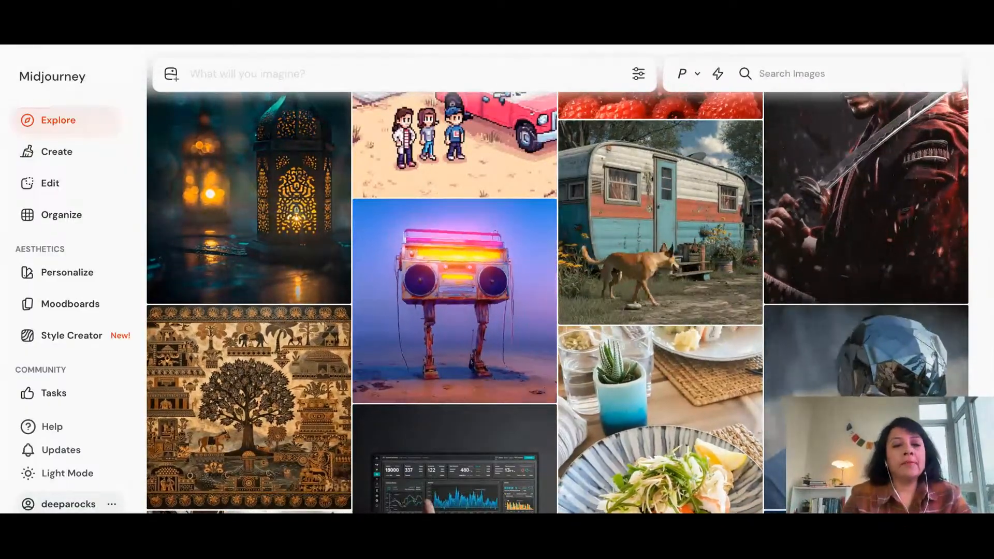
type("shiva")
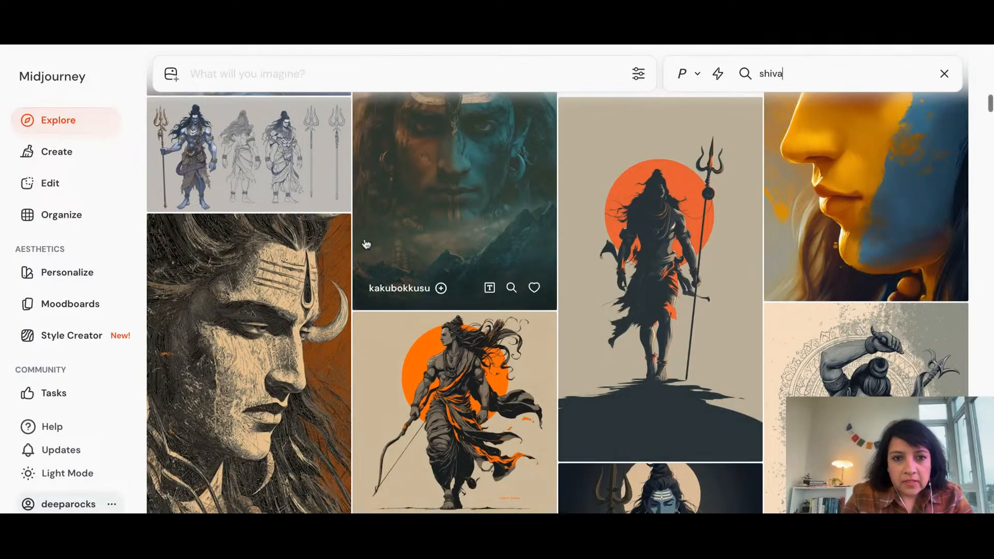
scroll(366, 243, "down", 3)
scroll(366, 244, "down", 5)
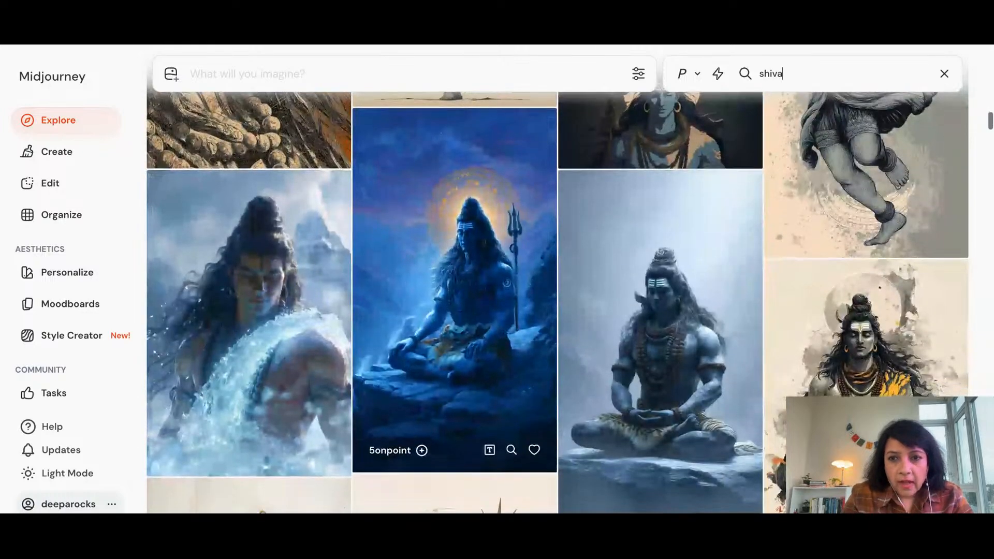
scroll(366, 243, "down", 7)
scroll(853, 110, "up", 3)
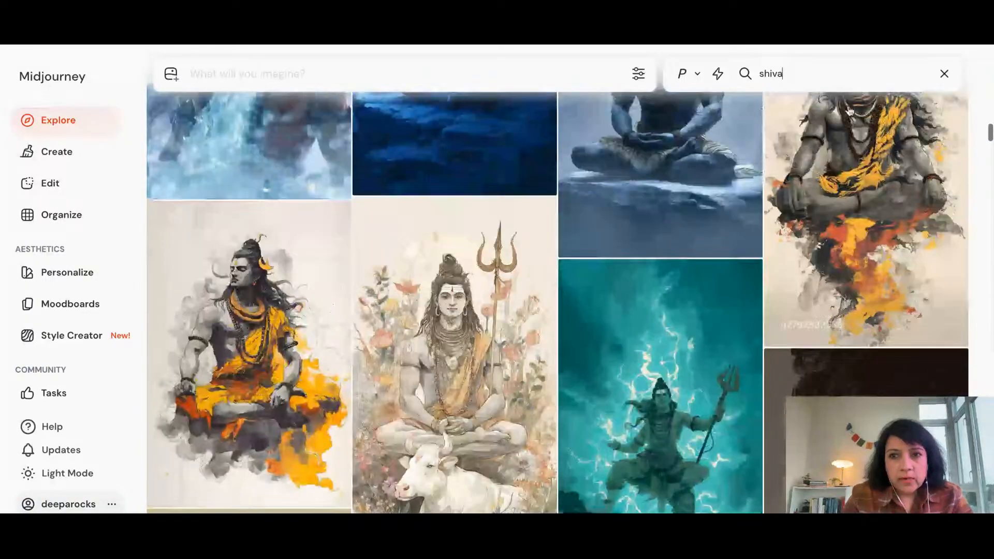
Refine the community search to "shiva and shakti" and browse the matching artworks of the pair
type("and shakti")
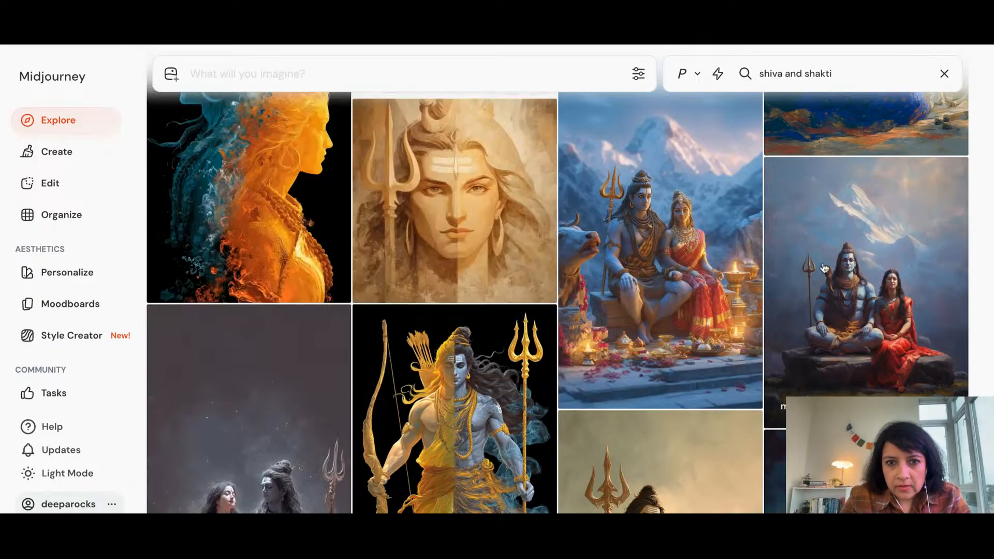
scroll(824, 268, "down", 5)
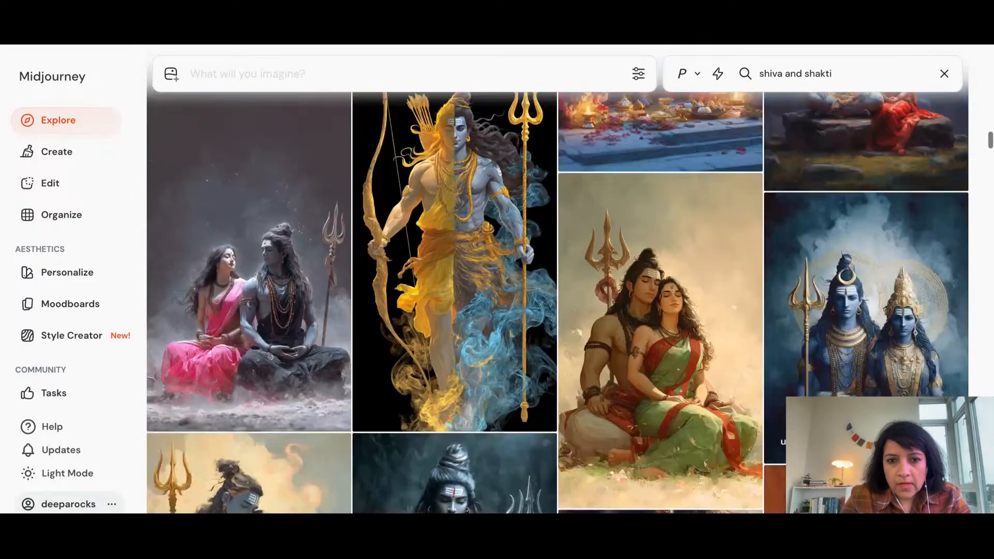
scroll(865, 233, "down", 10)
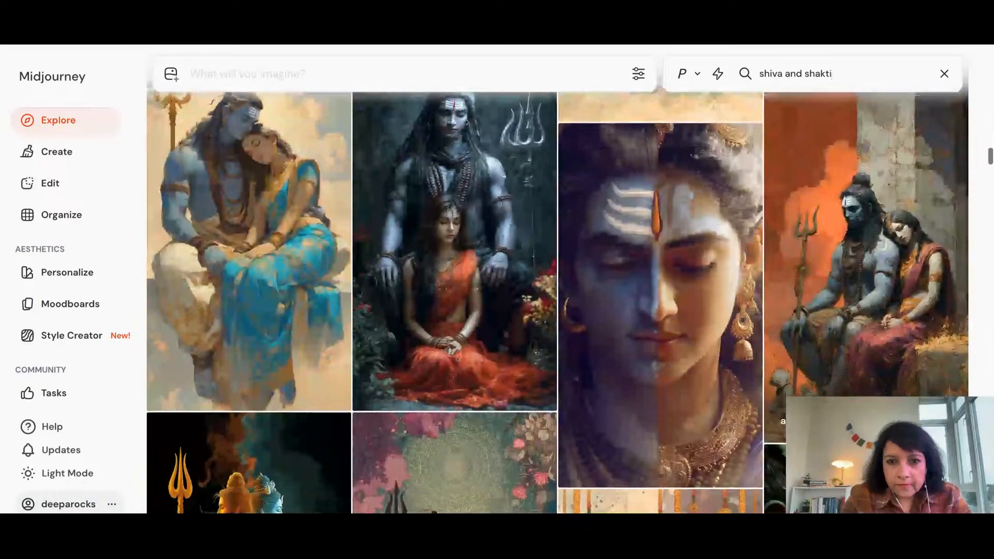
scroll(866, 233, "down", 8)
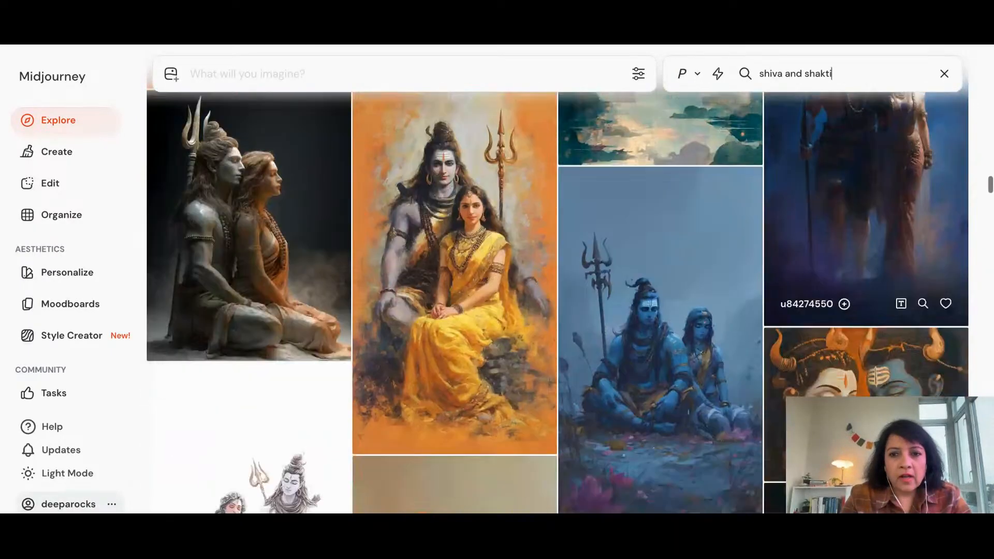
scroll(557, 298, "down", 10)
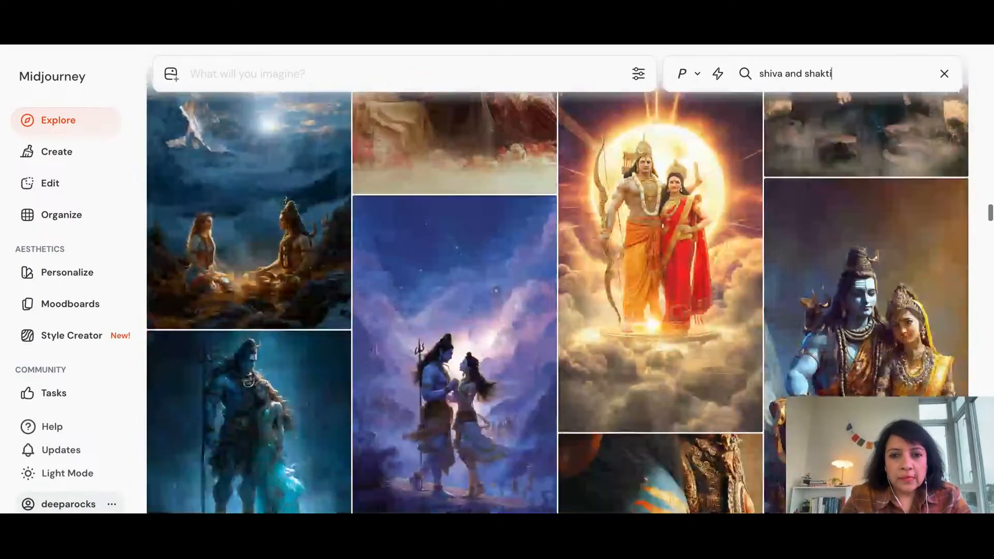
scroll(558, 297, "down", 6)
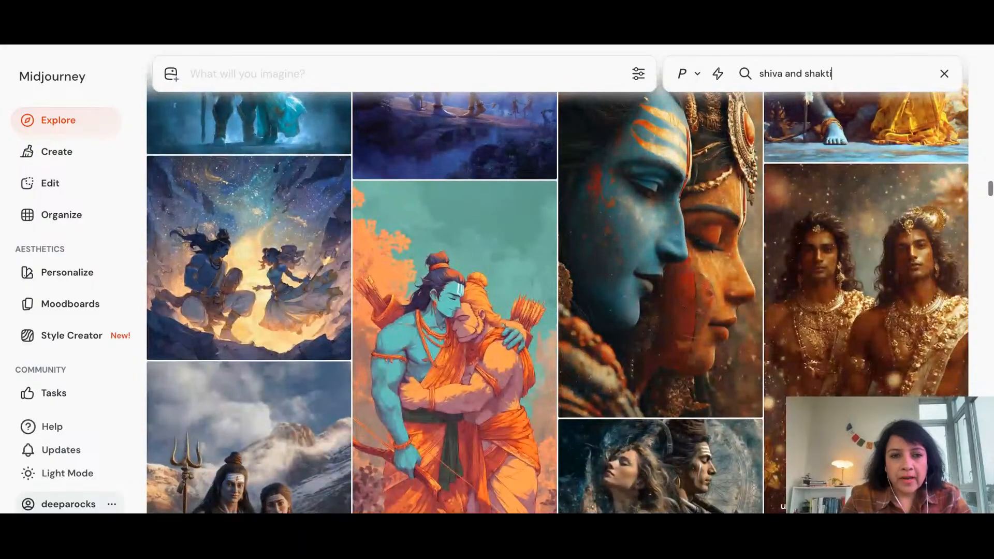
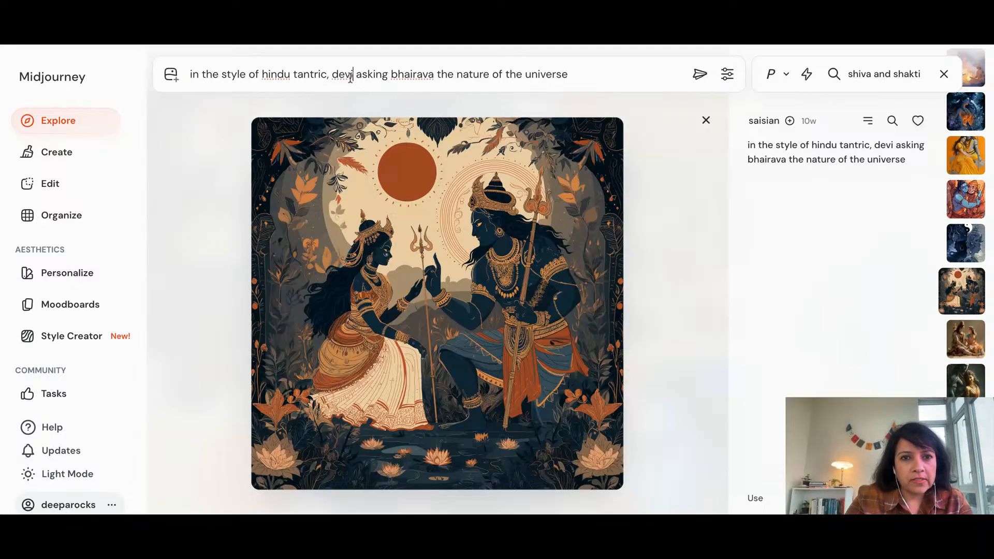
Replace "devi" with "Shakti" in the copied Hindu tantric prompt
key("BackSpace")
key("BackSpace")
key("BackSpace")
key("BackSpace")
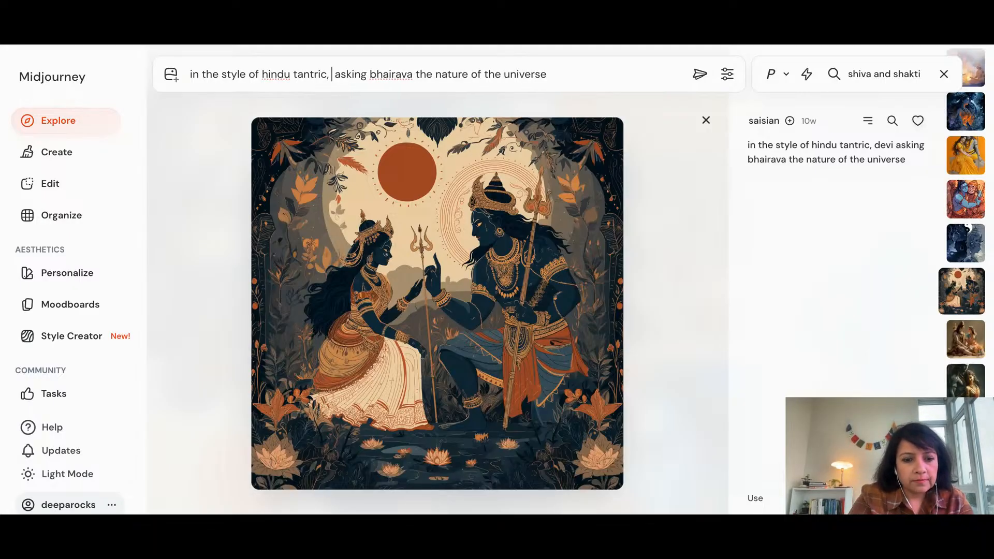
type("Shakt")
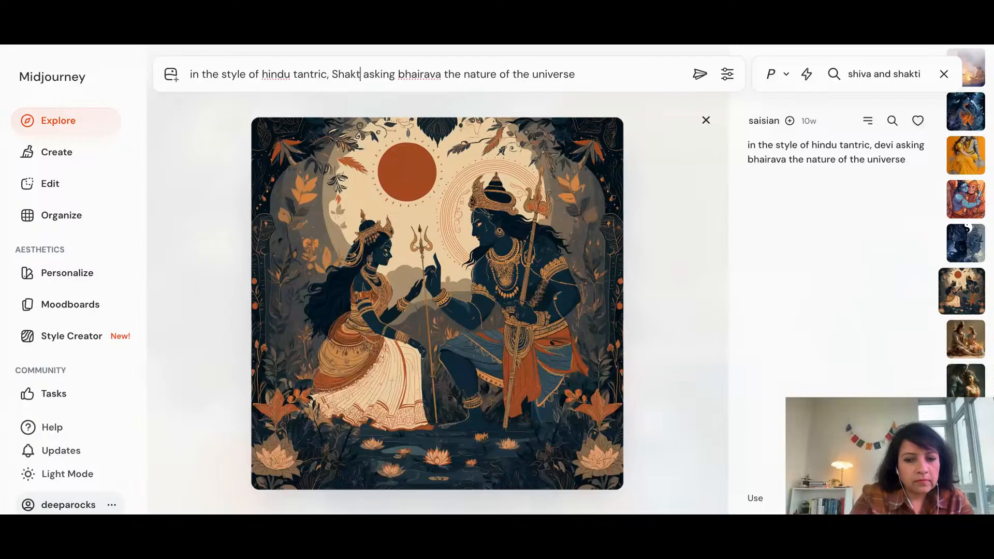
type("i")
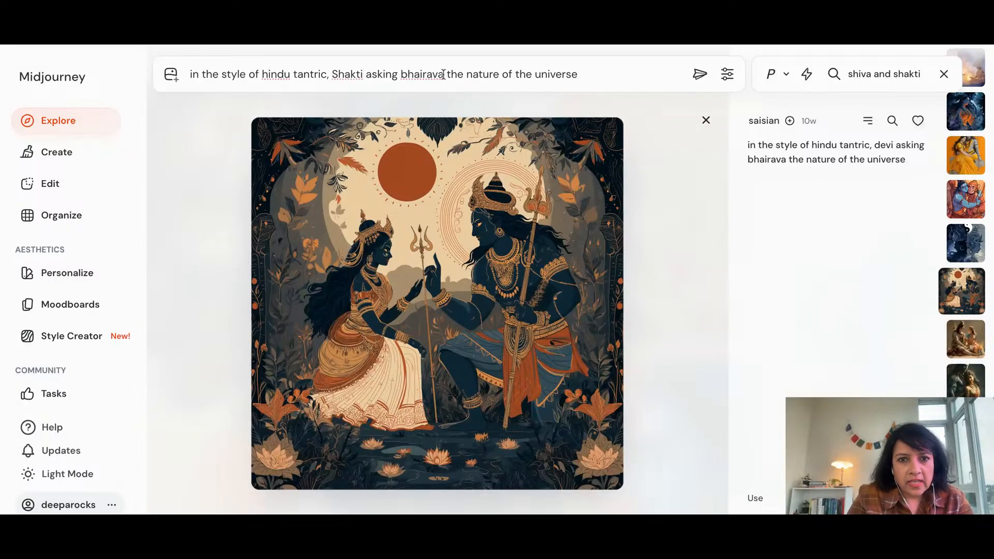
Replace "asking bhairava" with "and Shiva in" in the prompt and submit it for image generation
left_click(443, 74)
key("BackSpace")
key("BackSpace")
key("BackSpace")
key("BackSpace")
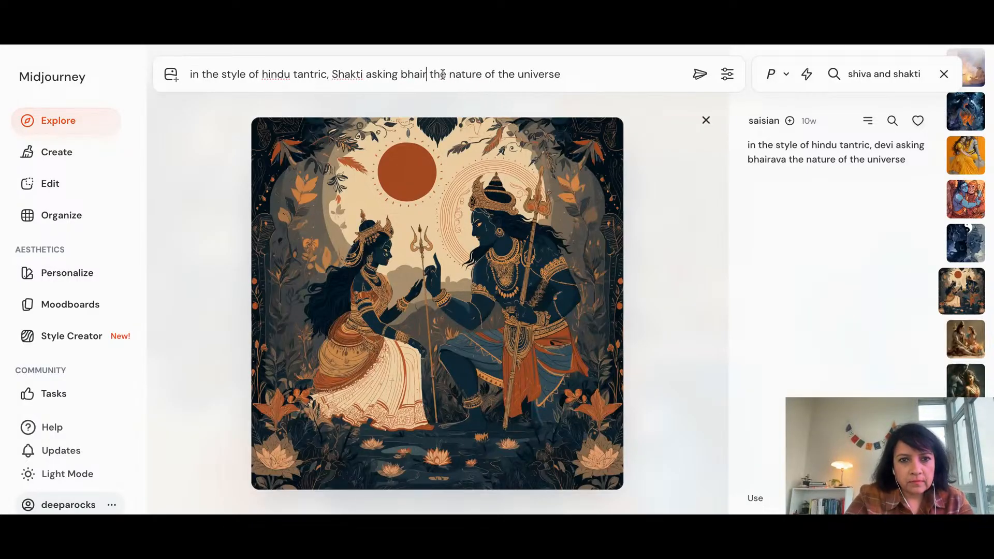
key("BackSpace")
key("BackSpace")
key("BackSpace")
key("BackSpace")
key("BackSpace")
key("BackSpace")
key("BackSpace")
key("BackSpace")
key("BackSpace")
key("BackSpace")
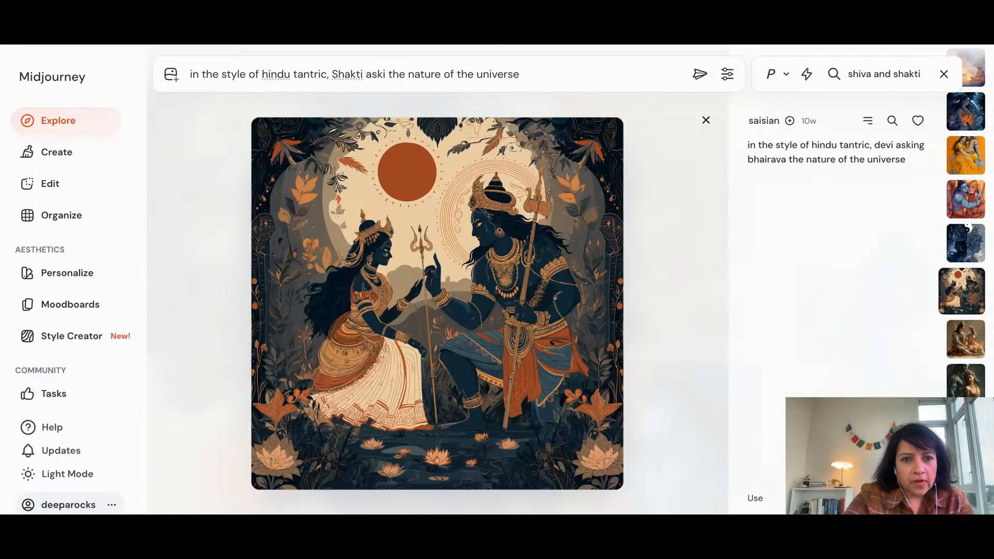
key("BackSpace")
type("and S")
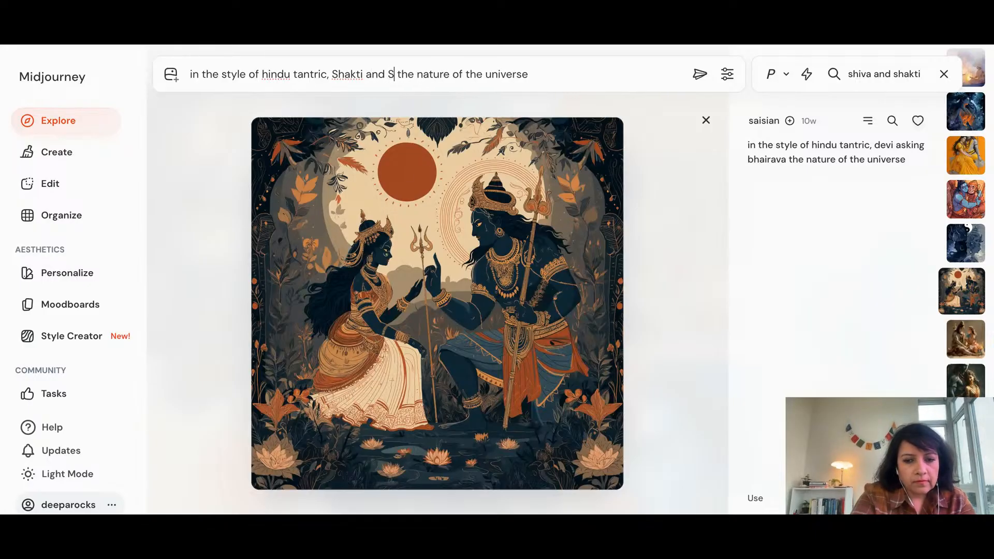
type("hiva")
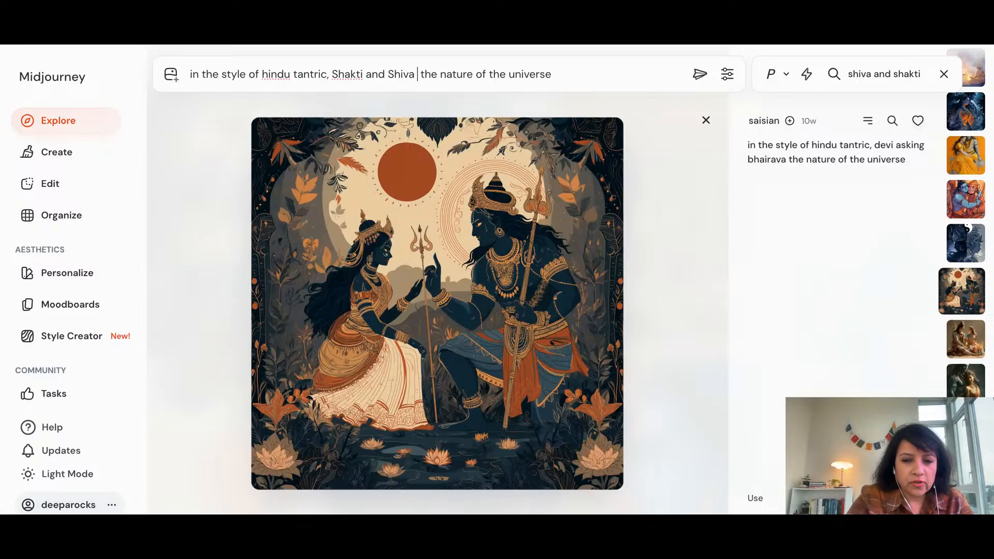
type(" in")
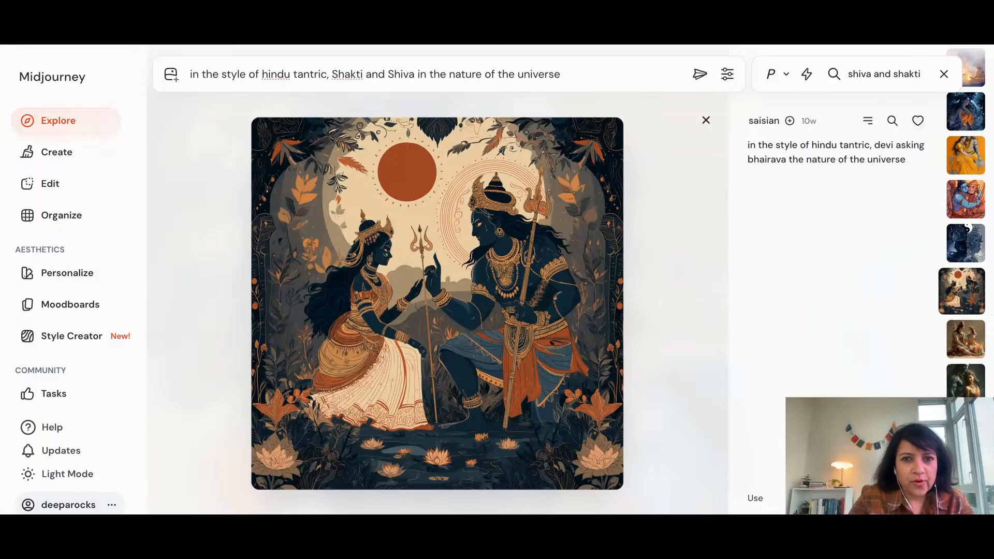
left_click(698, 76)
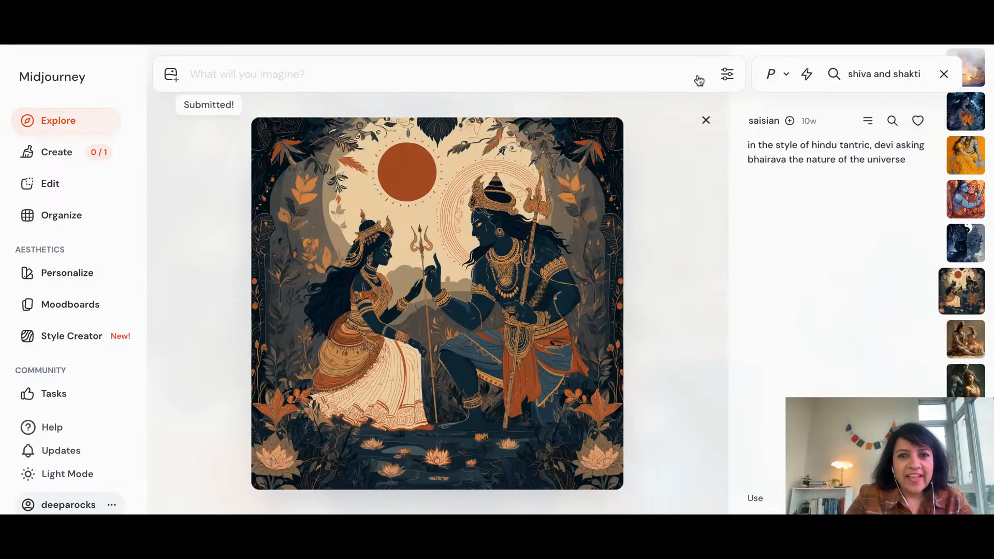
Open the newly generated Shakti and Shiva images enlarged and like the one with two blue faces in profile
left_click(55, 155)
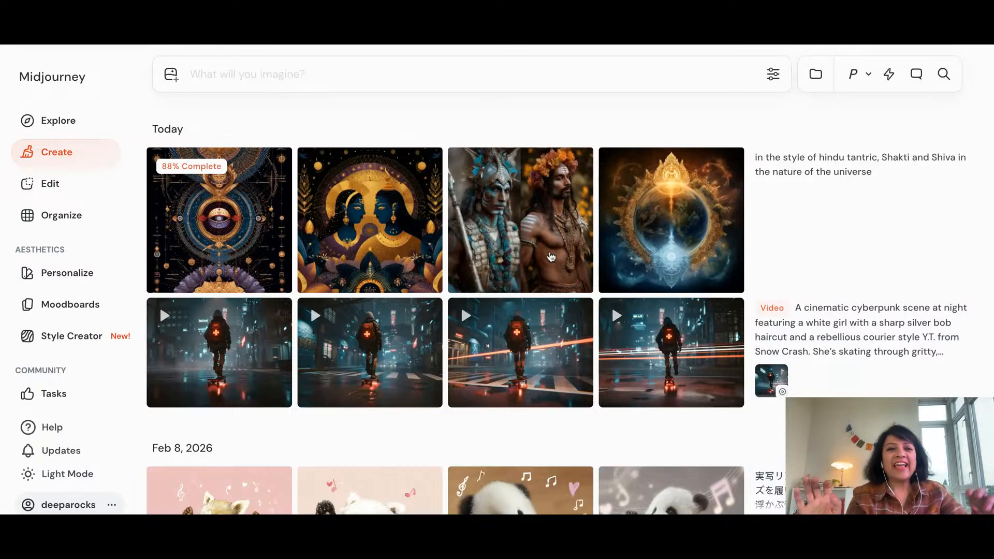
mouse_move(551, 257)
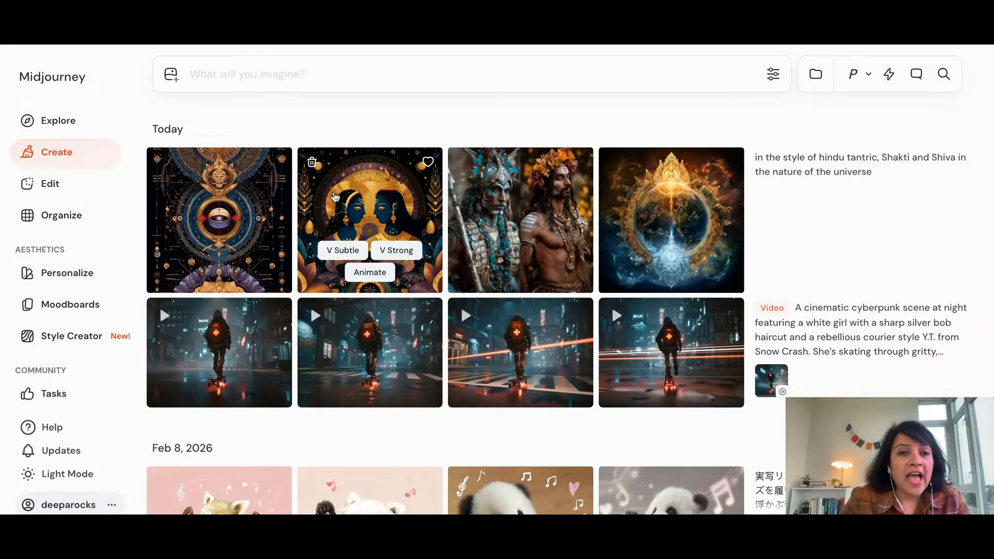
left_click(259, 207)
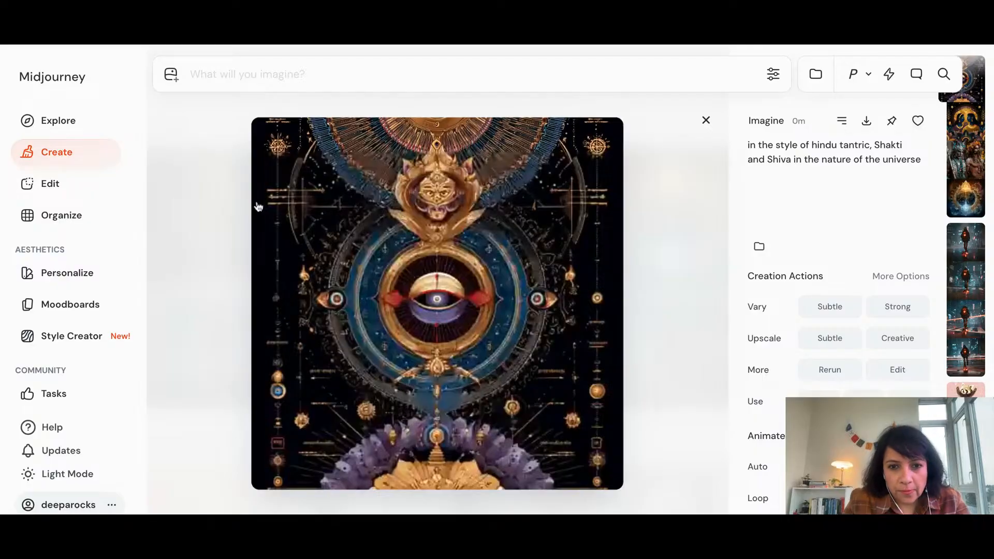
key("Right")
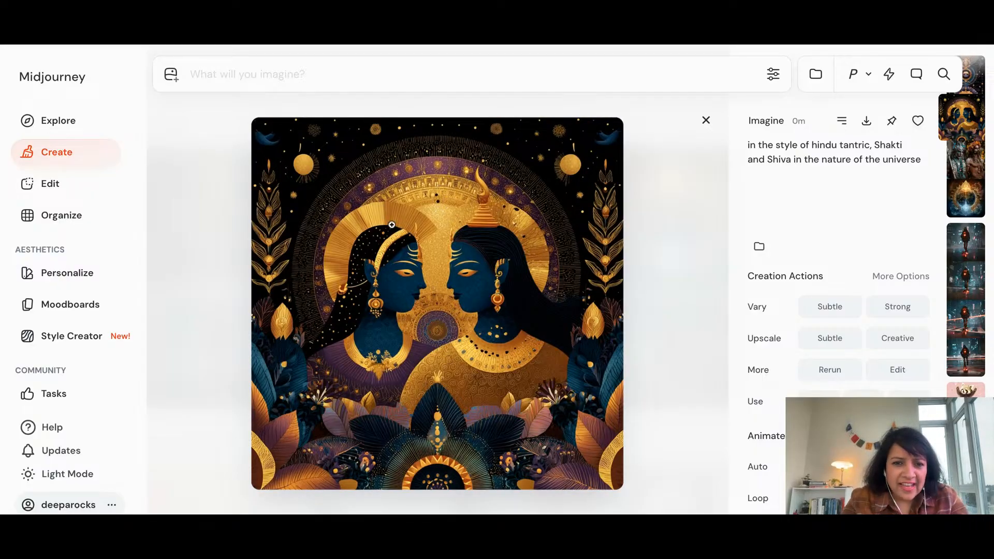
left_click(917, 120)
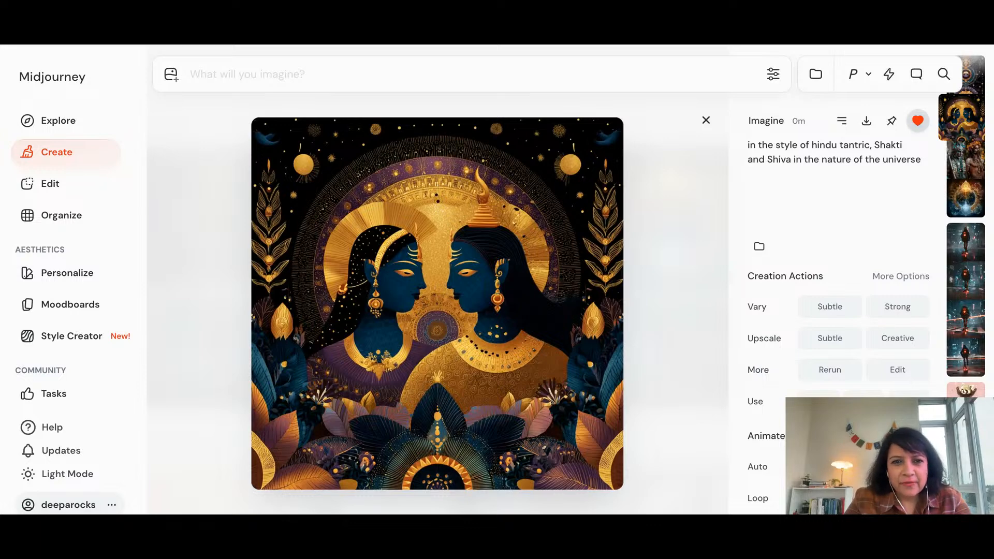
View the remaining enlarged Shakti and Shiva images, ending on the fourth one with the ornate ring around the Earth
key("Down")
key("Down")
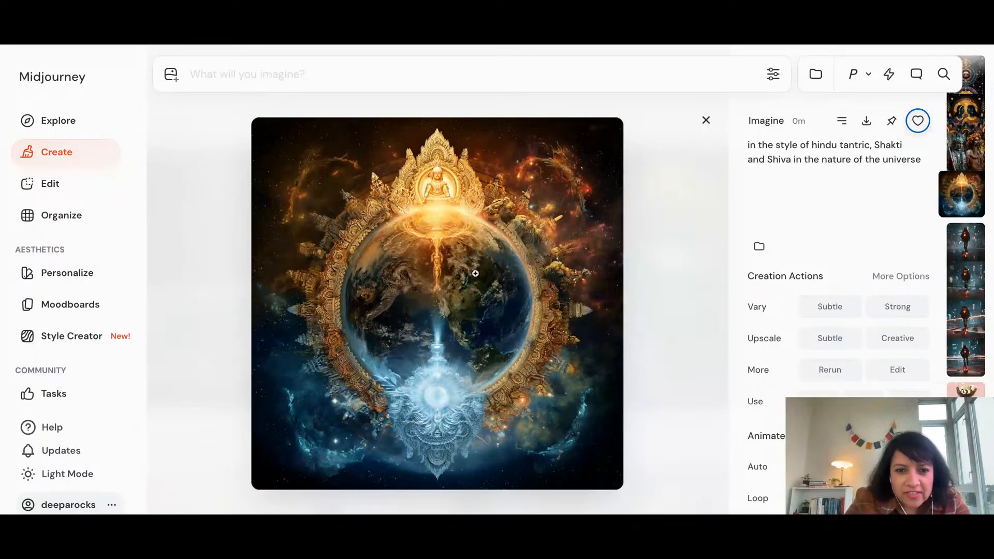
key("Down")
key("Up")
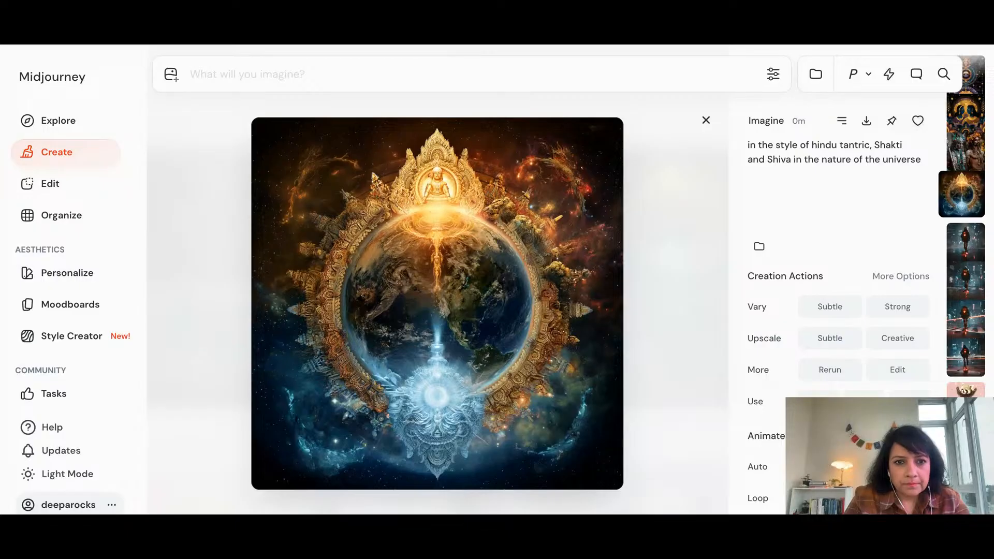
Switch to the X post about Shiva and Shakti, have Grok explain it, and expand the explanation to Grok's full page
key("ctrl+Tab")
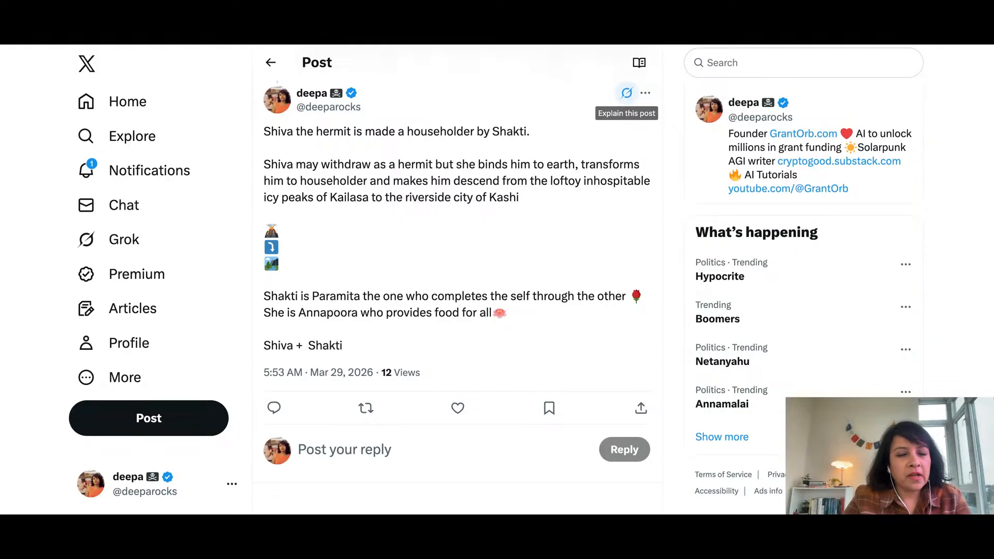
left_click(627, 93)
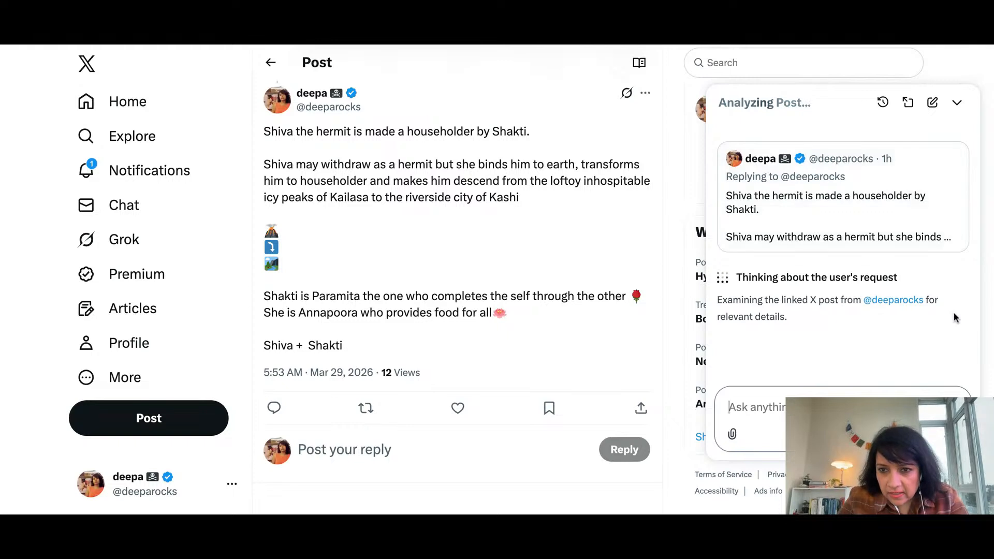
scroll(898, 336, "down", 1)
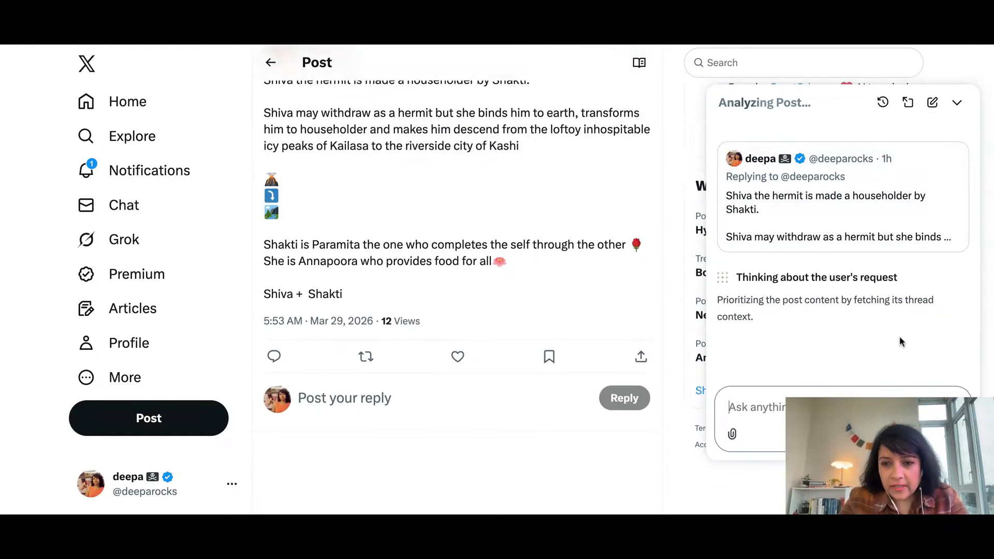
left_click(909, 106)
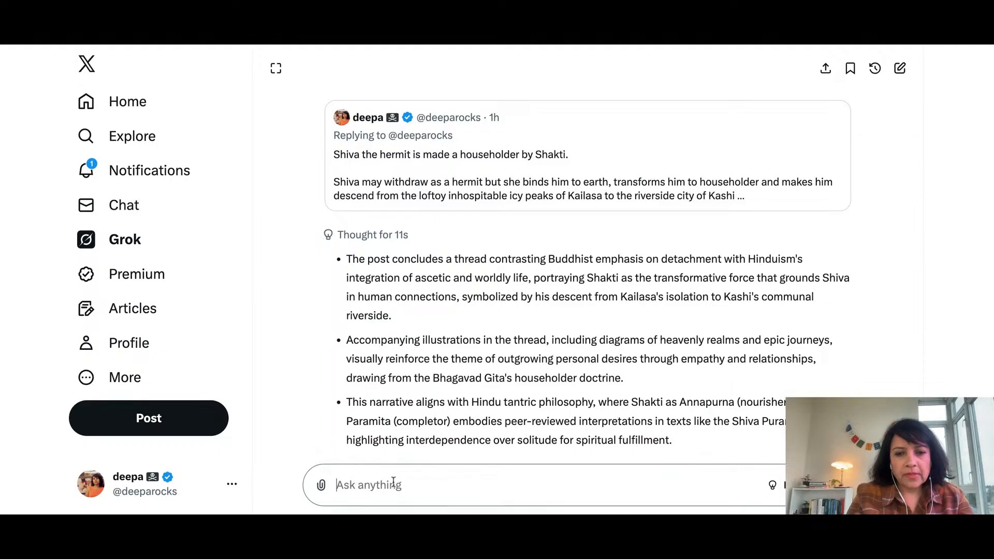
Write the Grok follow-up "i want to make ai visuals using midjourney on recreating the shiva shaktio vibe described here"
type("i want to make ")
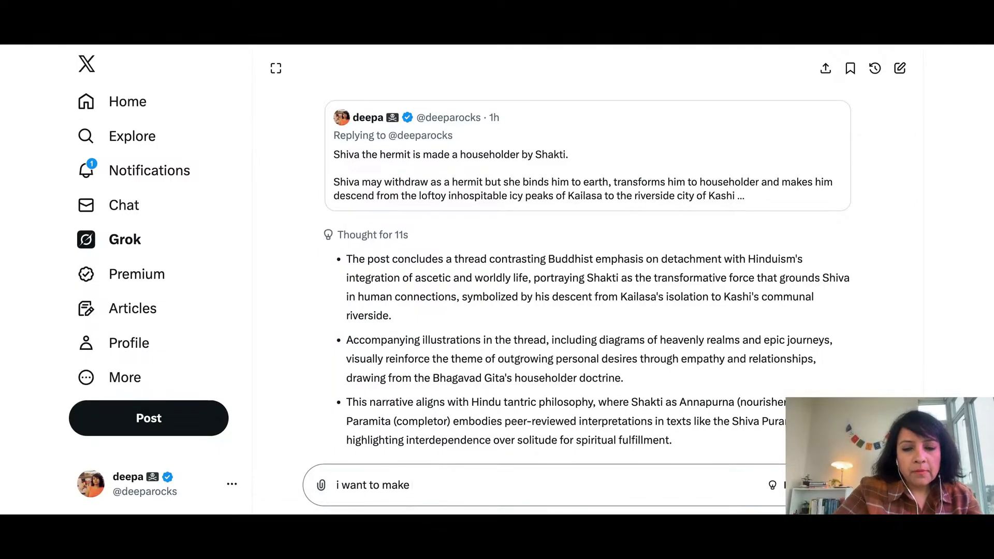
type("ai v")
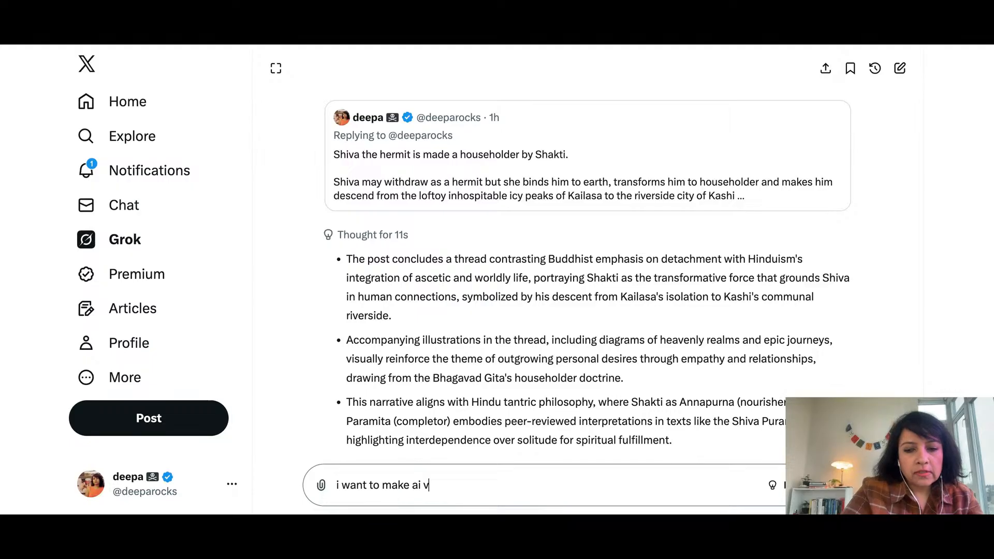
type("isuals usin")
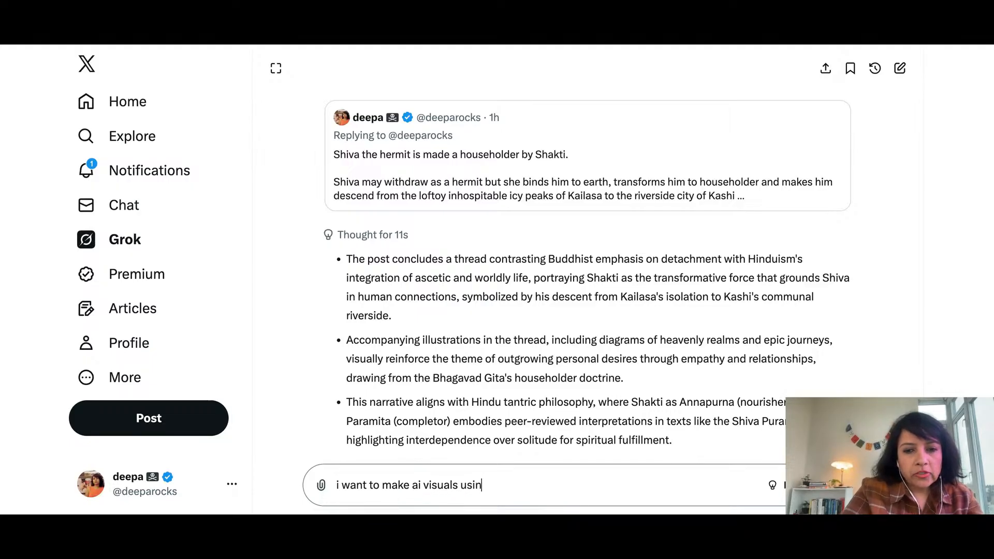
type("g midjo")
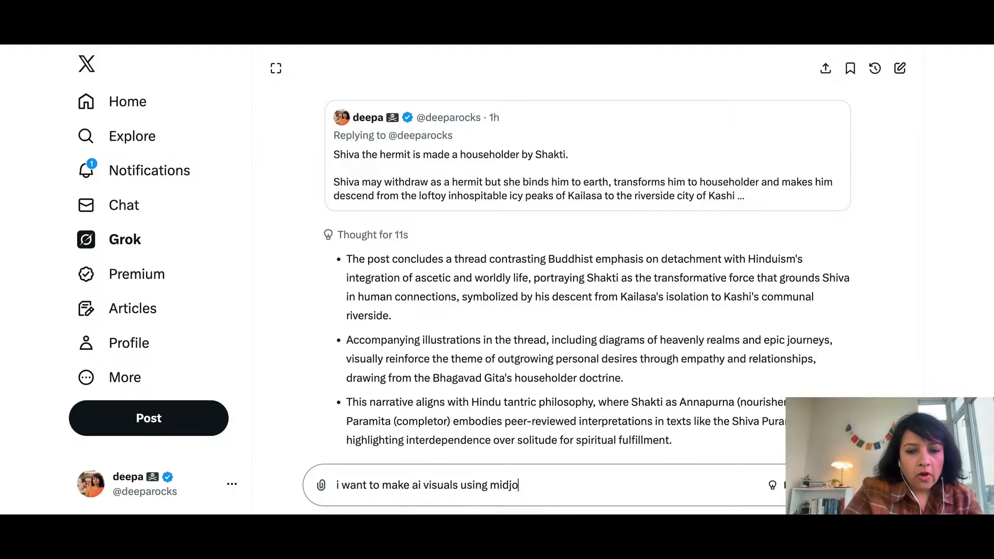
type("urney on r")
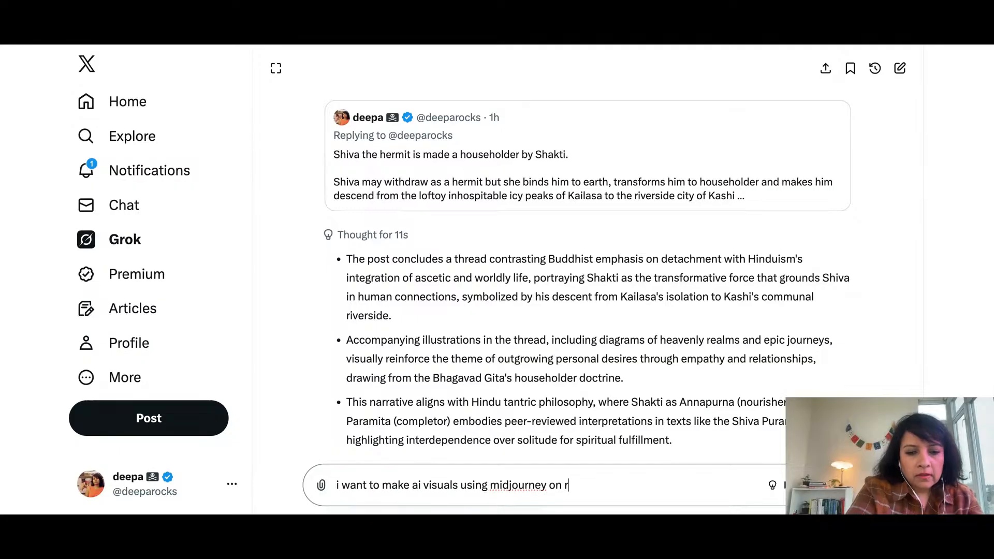
type("ecreating ")
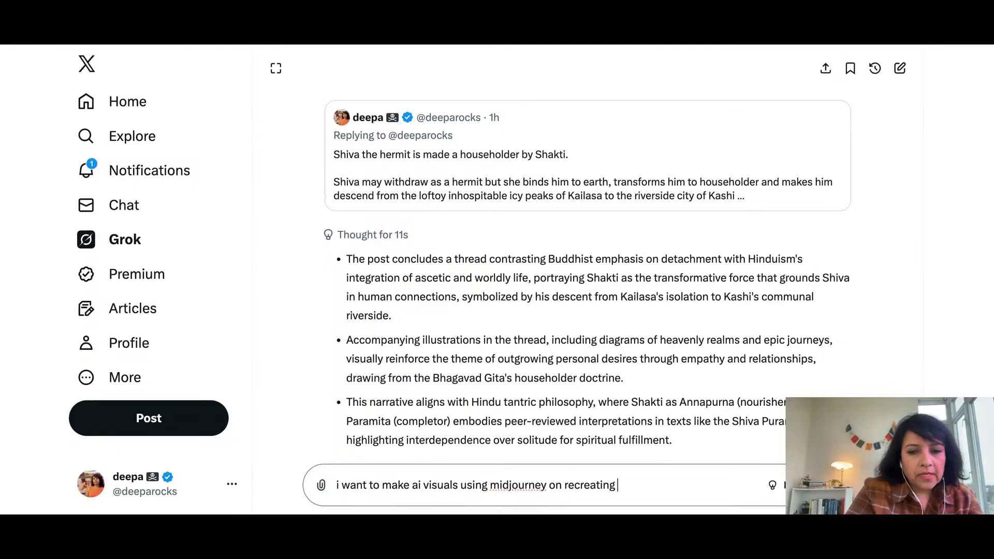
type("the shiv")
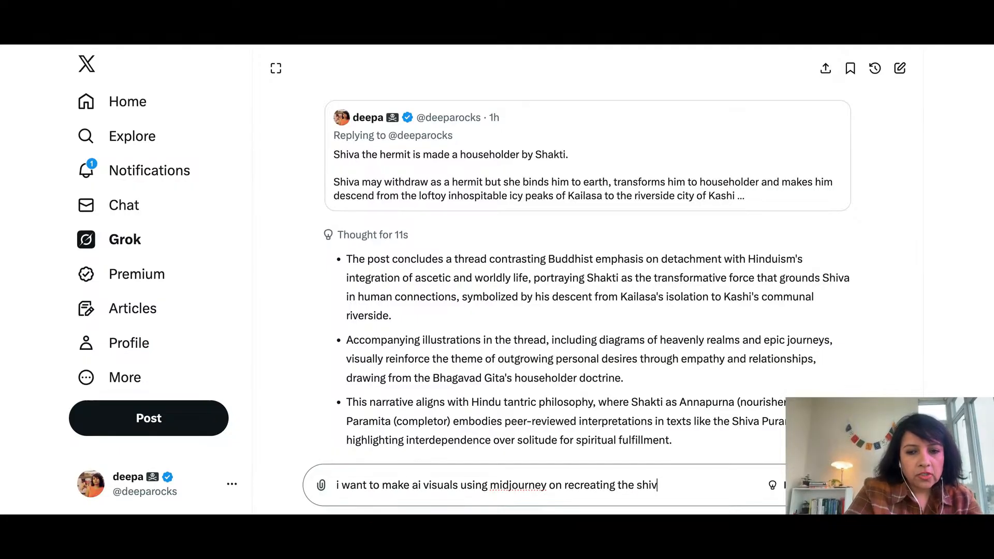
type("a shaktio")
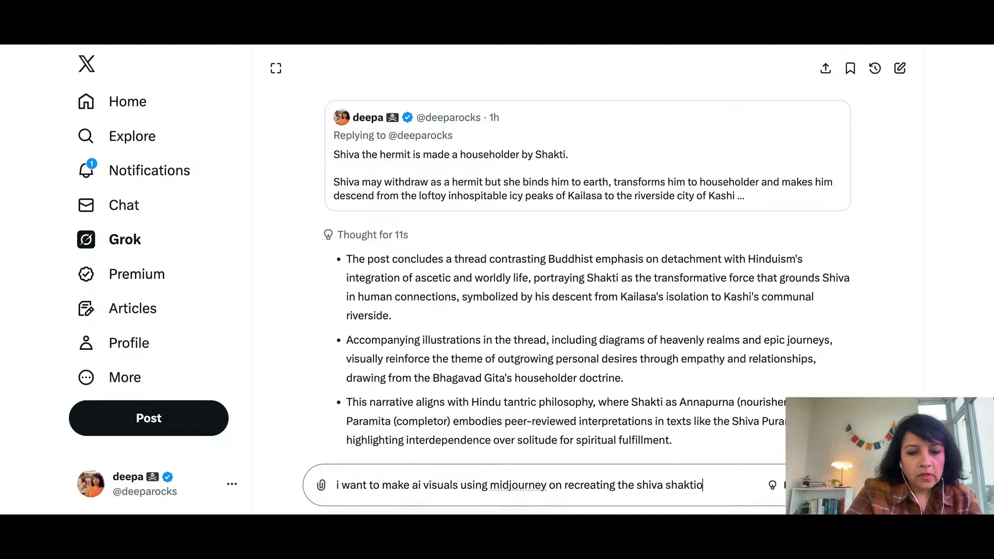
type(" vibe ")
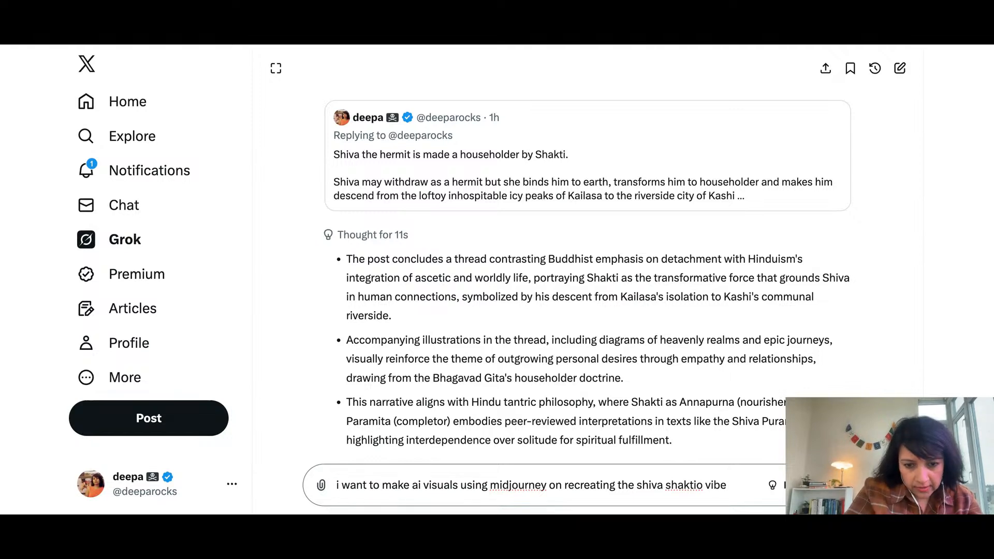
type("described h")
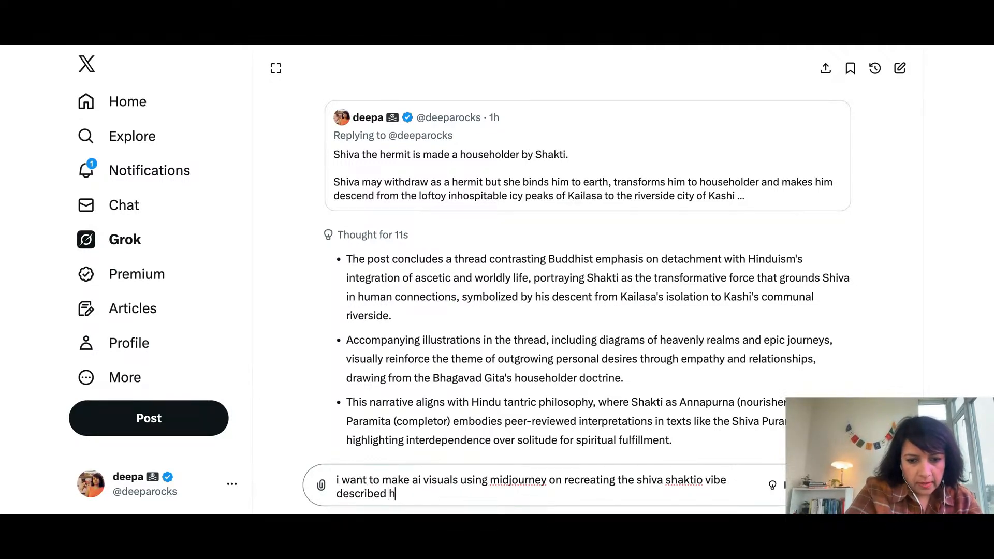
type("ere")
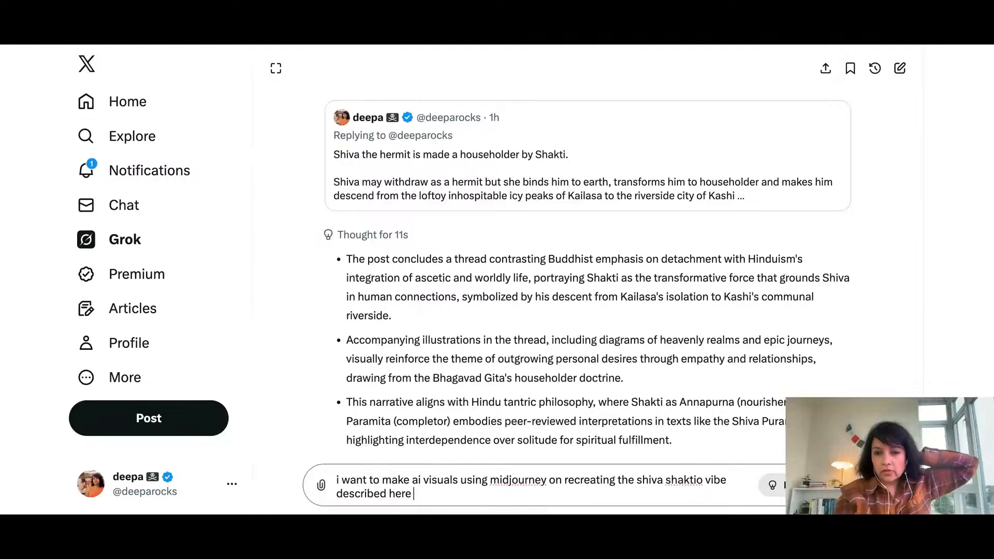
Set Grok's response mode to Fast and send the follow-up request about the Midjourney visuals
left_click(797, 485)
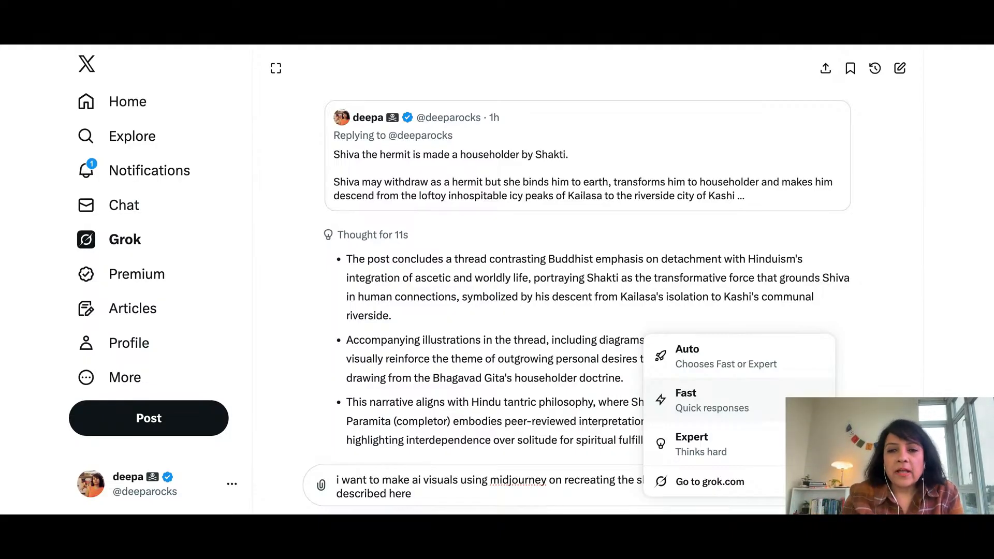
left_click(797, 406)
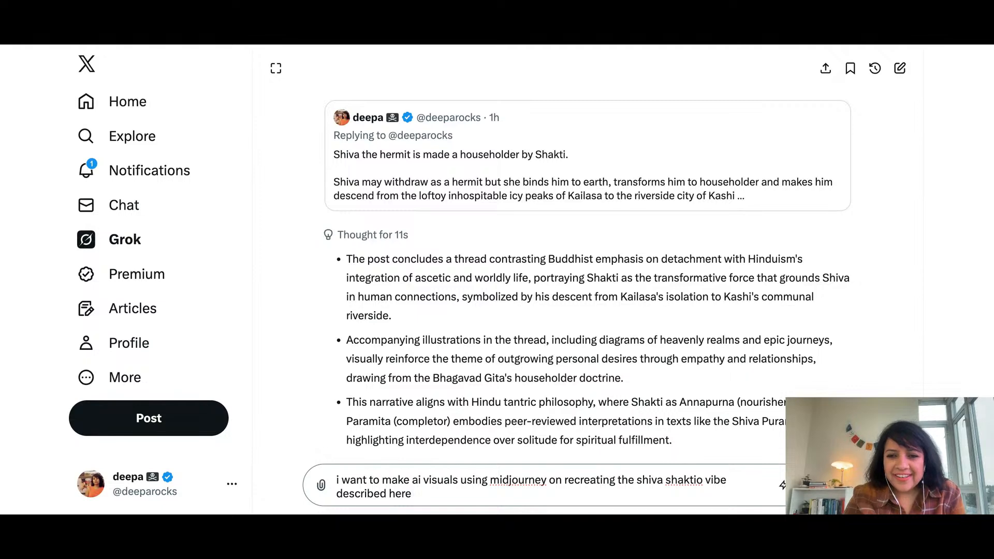
key("Return")
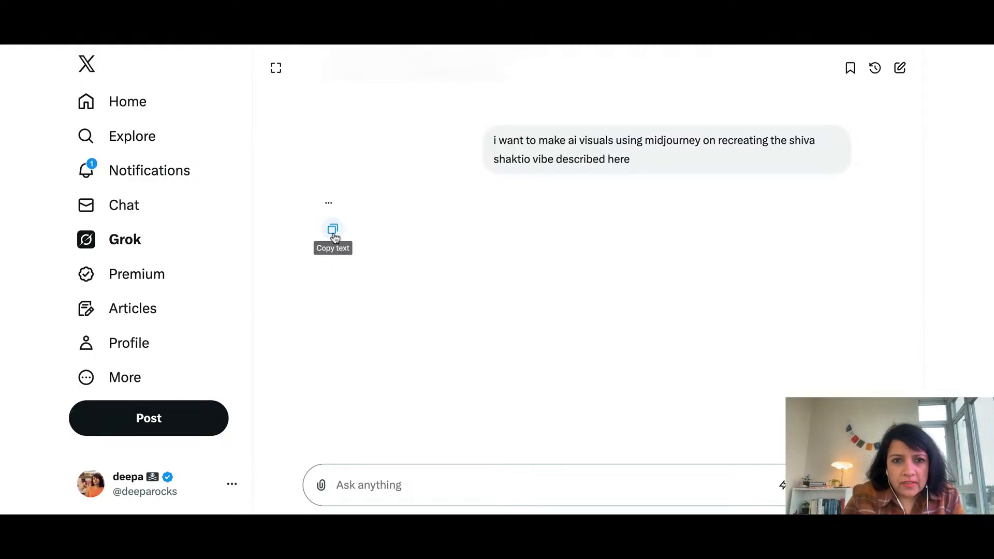
scroll(333, 234, "up", 8)
scroll(333, 235, "down", 8)
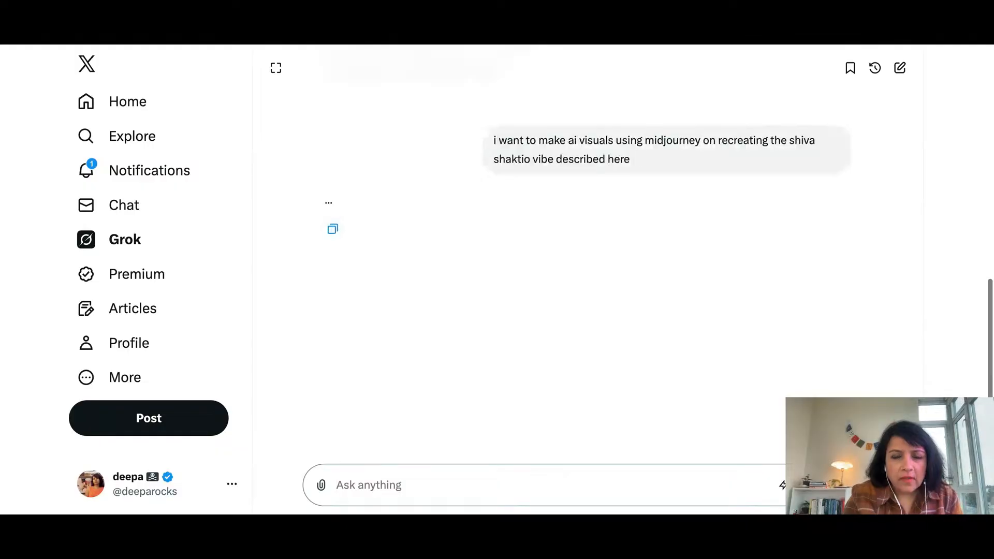
Reload the Grok conversation and review the explanation of the Shiva and Shakti post that precedes the Midjourney request
scroll(331, 228, "up", 5)
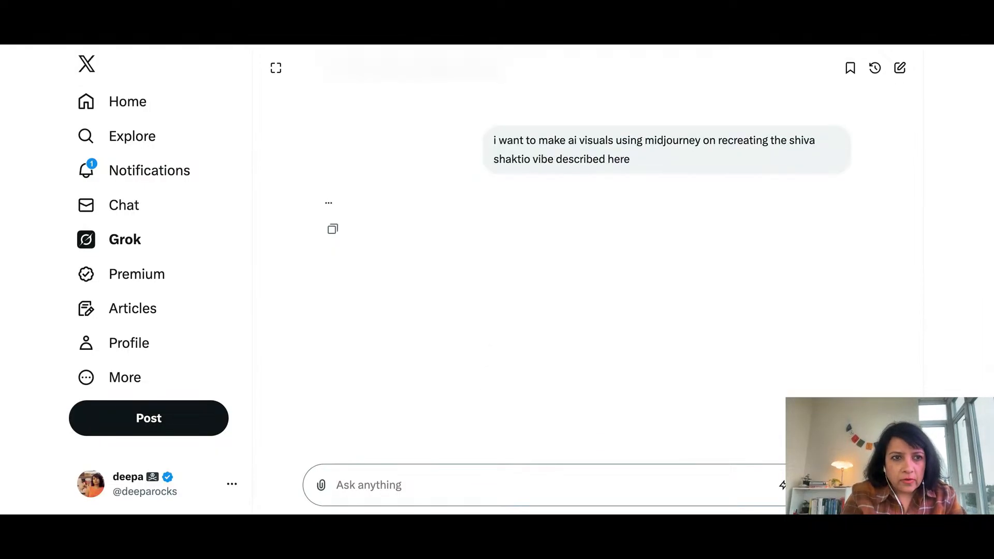
key("super+r")
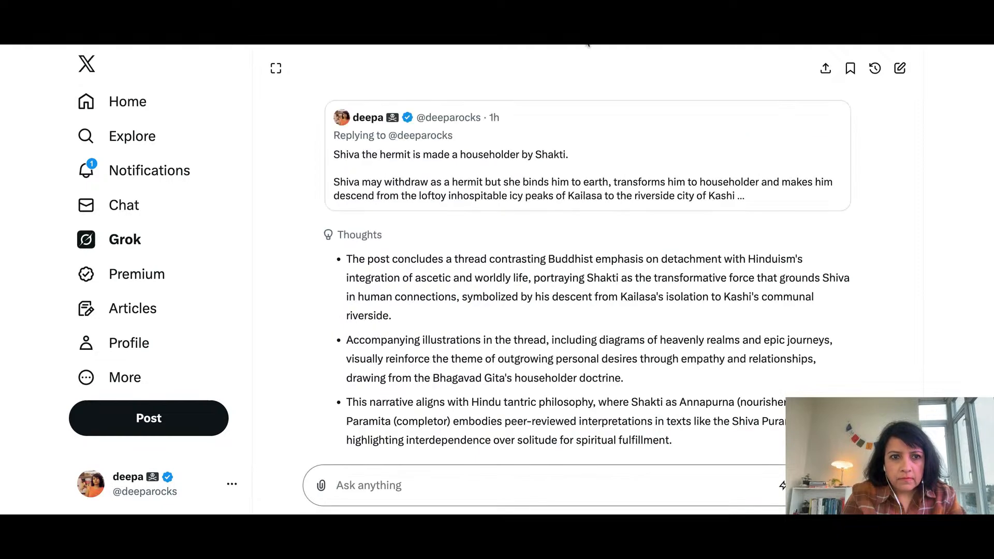
scroll(452, 311, "down", 5)
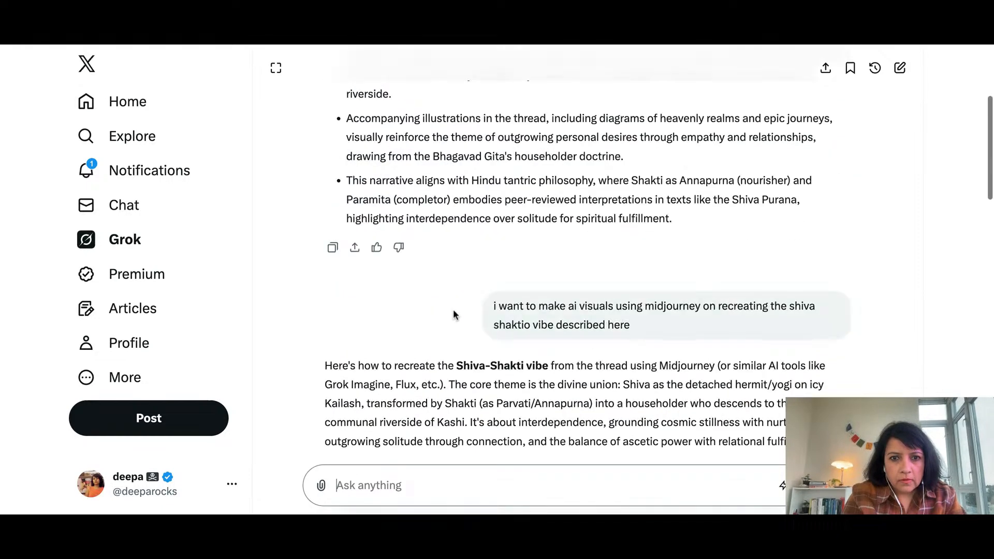
scroll(453, 314, "down", 10)
scroll(453, 314, "up", 12)
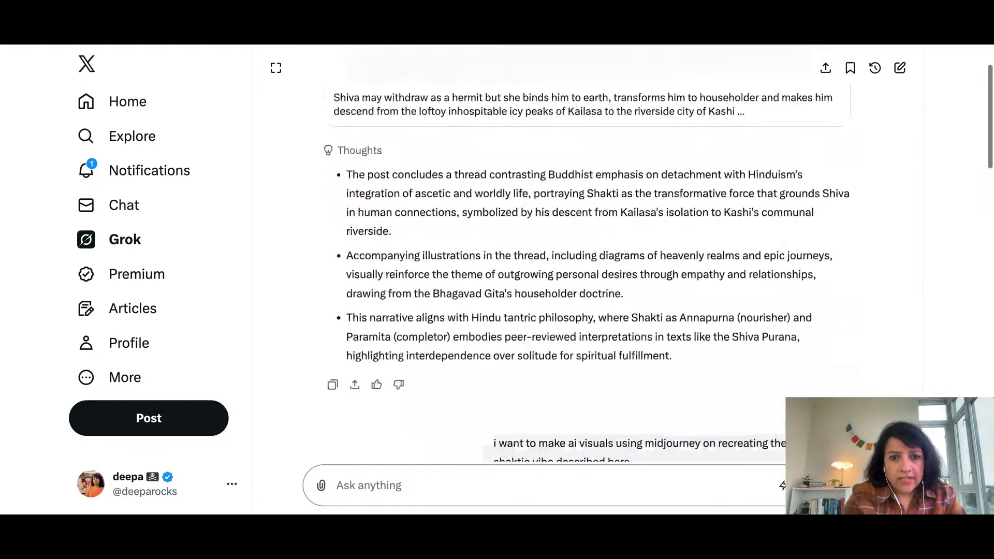
scroll(585, 279, "up", 2)
scroll(585, 280, "down", 1)
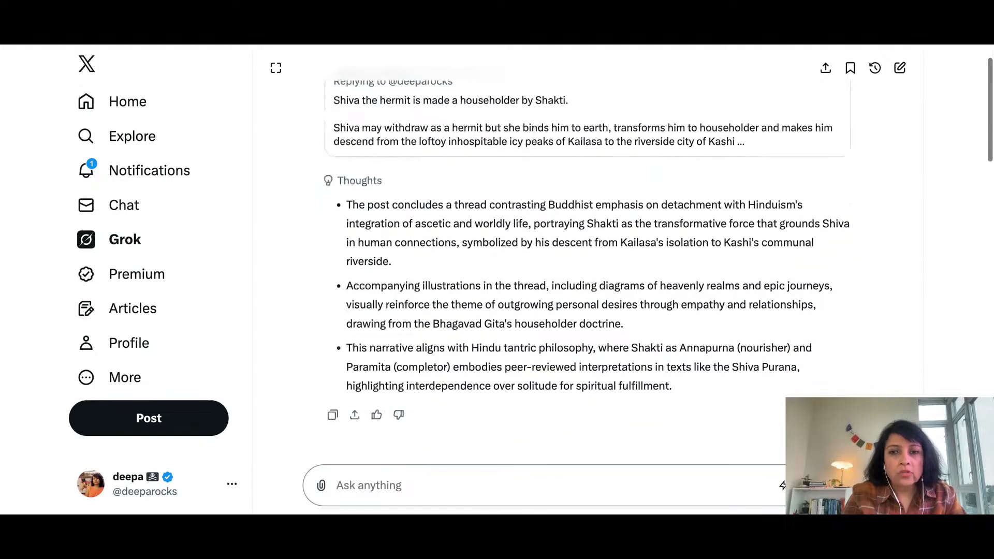
scroll(569, 269, "up", 1)
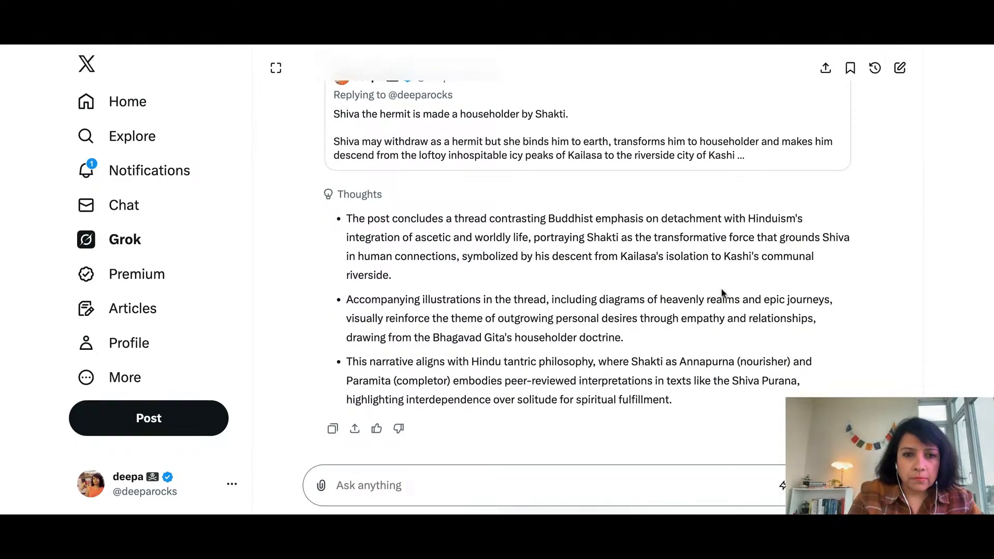
scroll(723, 293, "down", 1)
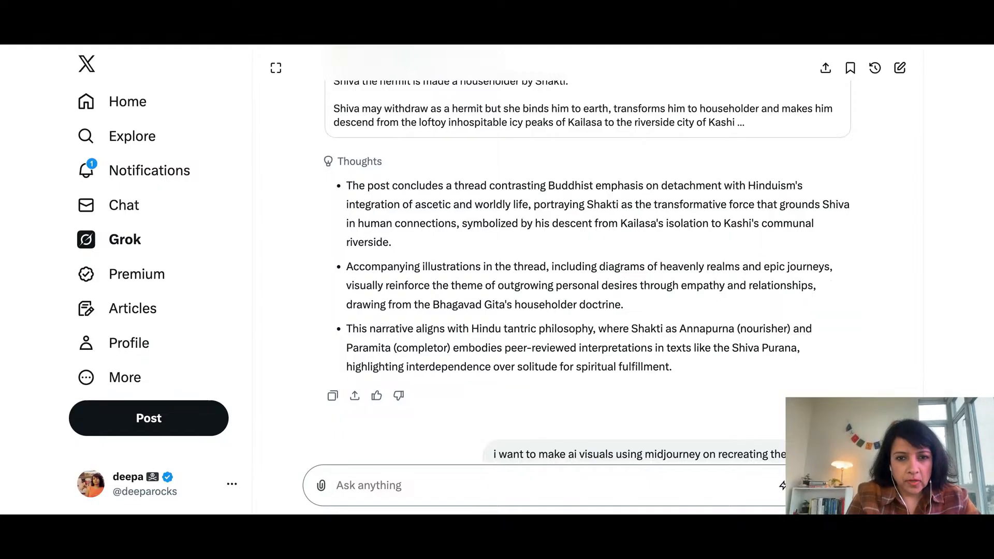
scroll(587, 271, "down", 1)
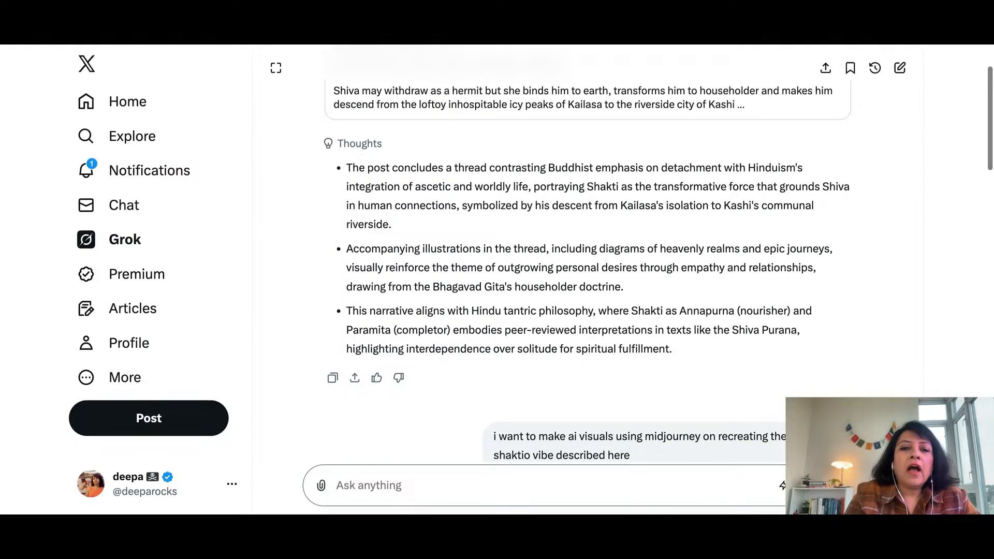
Read Grok's key visual elements, the four ready-to-use Midjourney prompts and the start of the tips for better results
scroll(587, 269, "down", 10)
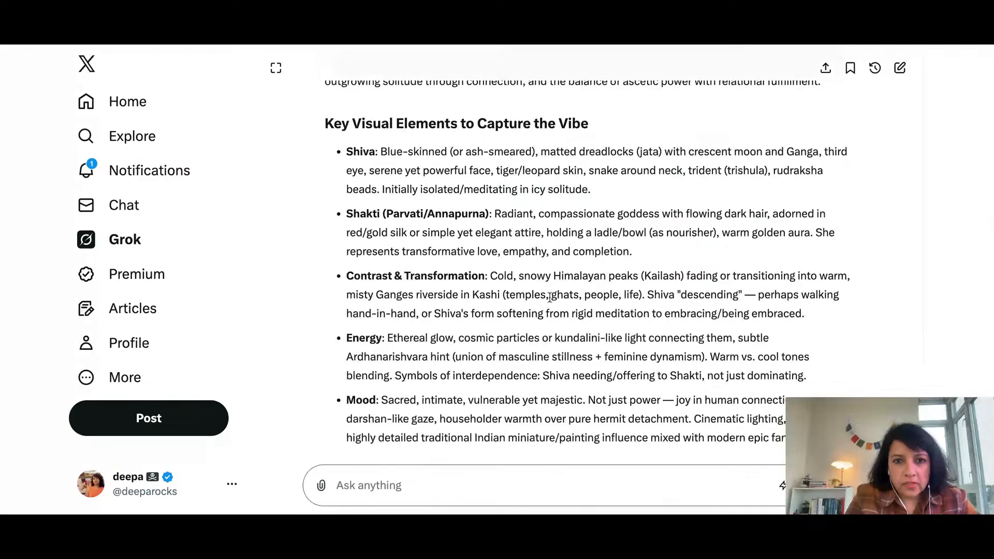
scroll(549, 297, "down", 1)
scroll(549, 296, "down", 6)
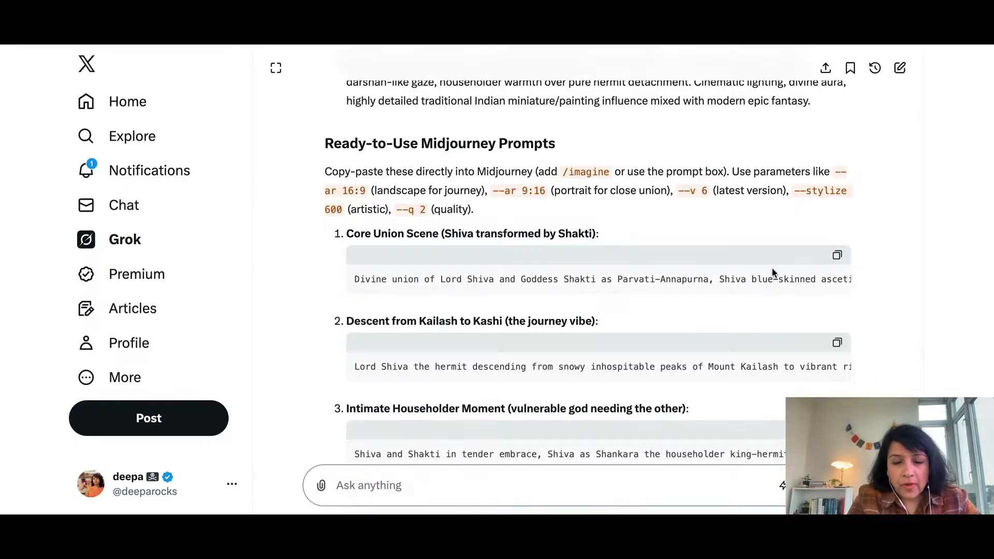
scroll(728, 291, "down", 1)
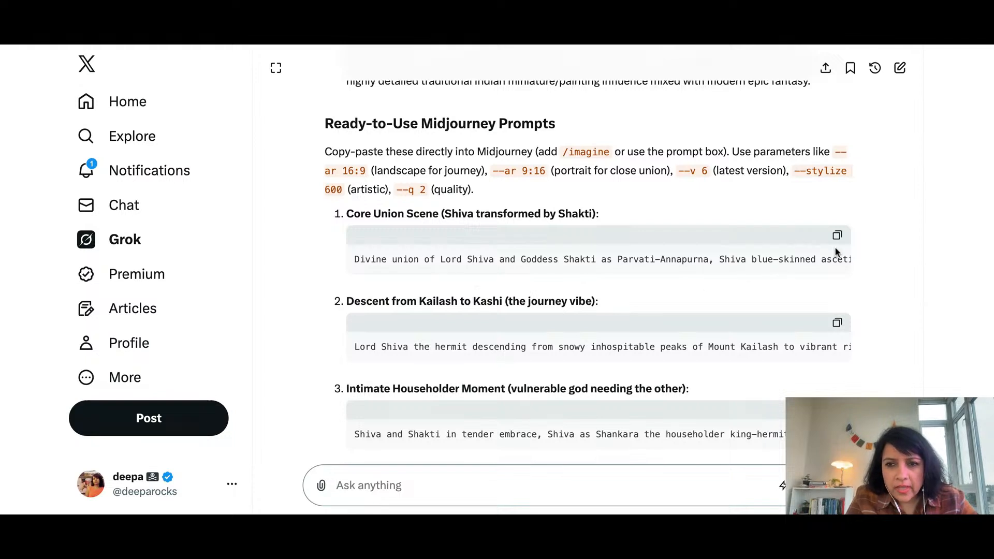
scroll(639, 306, "down", 1)
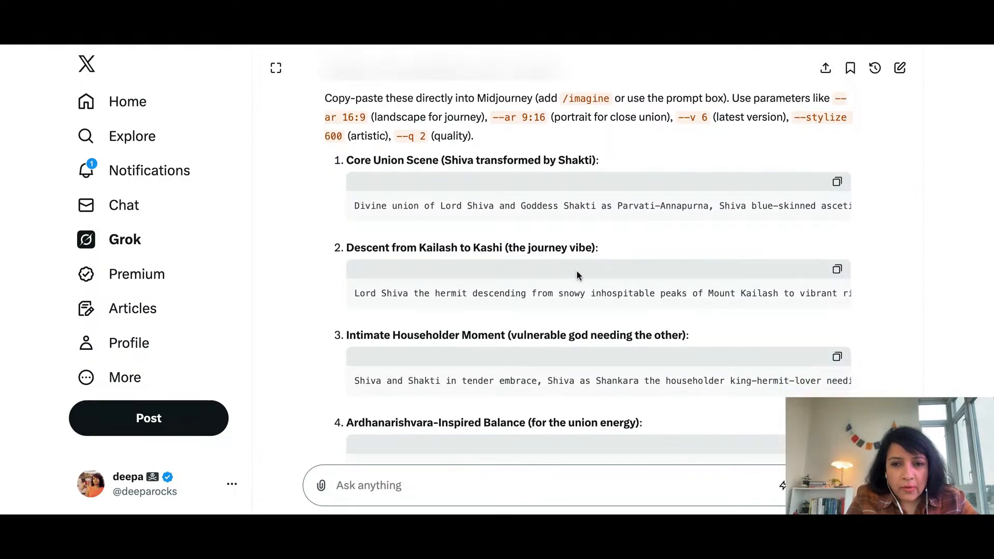
scroll(576, 269, "down", 1)
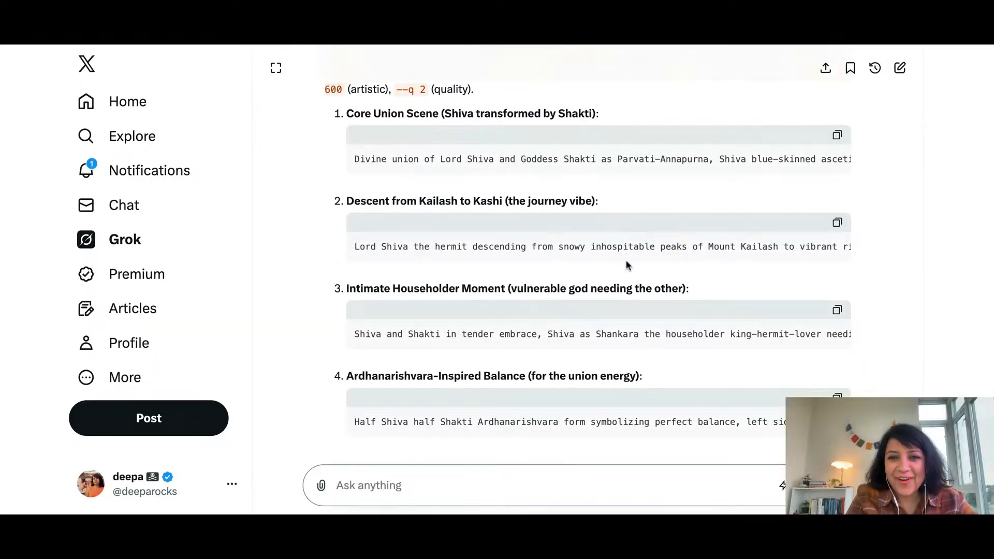
scroll(615, 259, "down", 1)
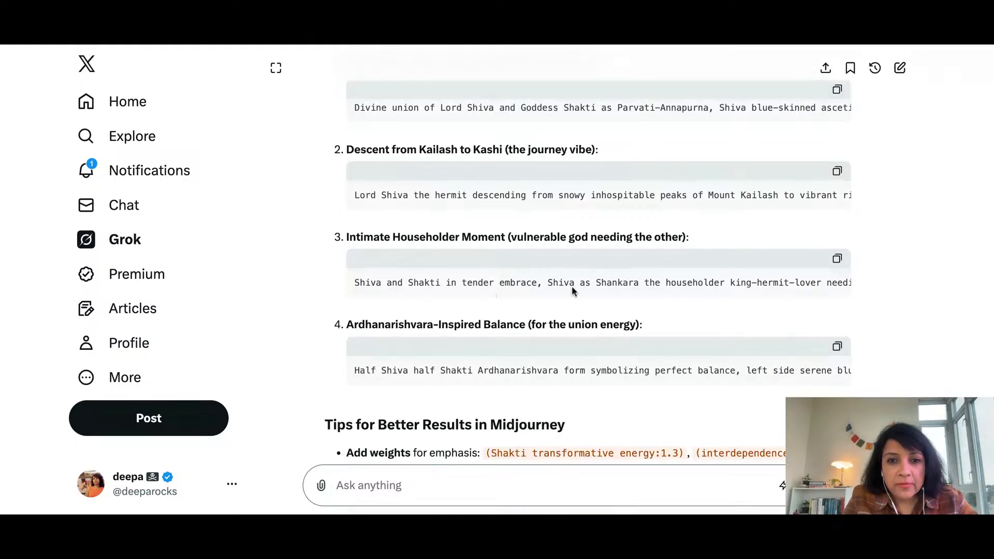
scroll(575, 283, "down", 1)
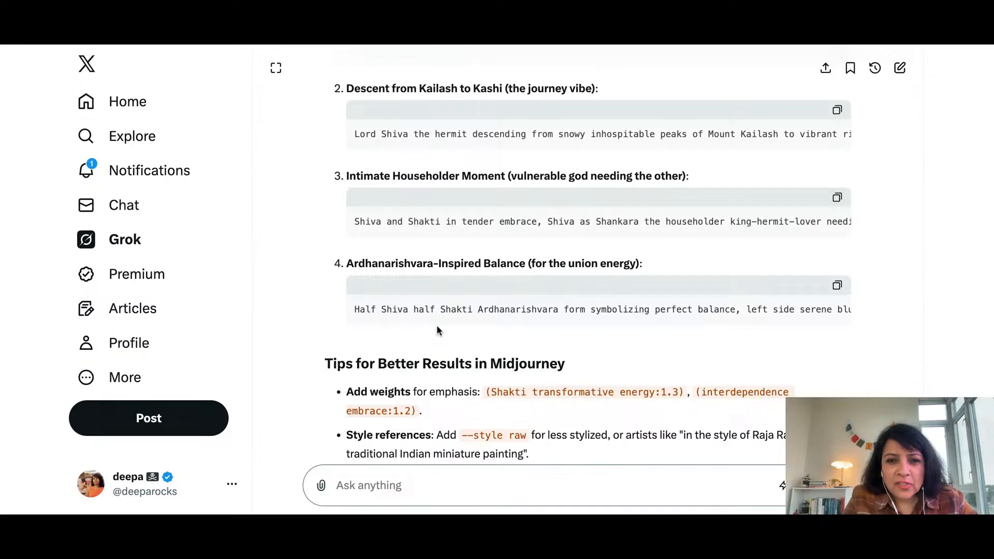
scroll(436, 330, "down", 1)
Copy Grok's "Core Union Scene" prompt, switch to Midjourney's creation page and paste it as a new image prompt
scroll(436, 330, "up", 2)
scroll(436, 326, "up", 5)
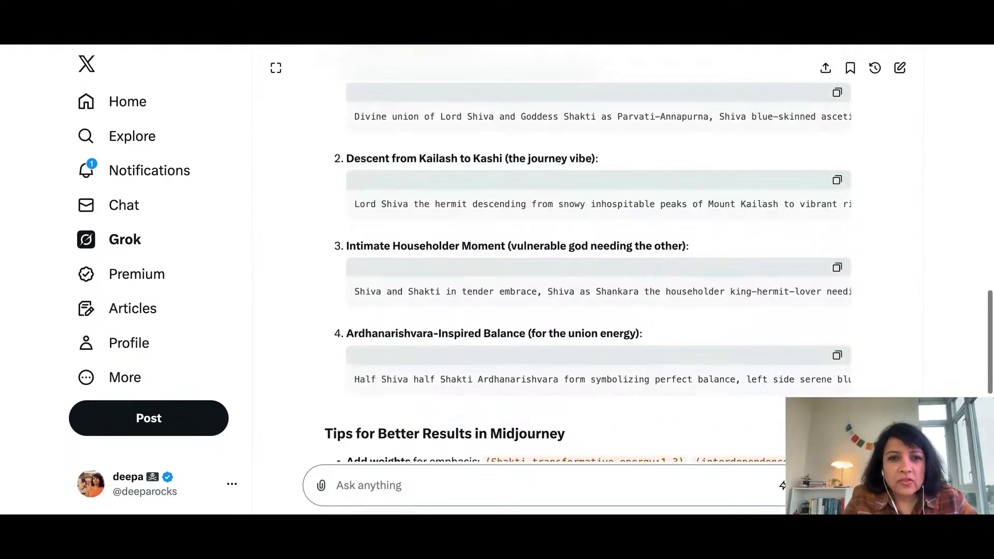
left_click(836, 317)
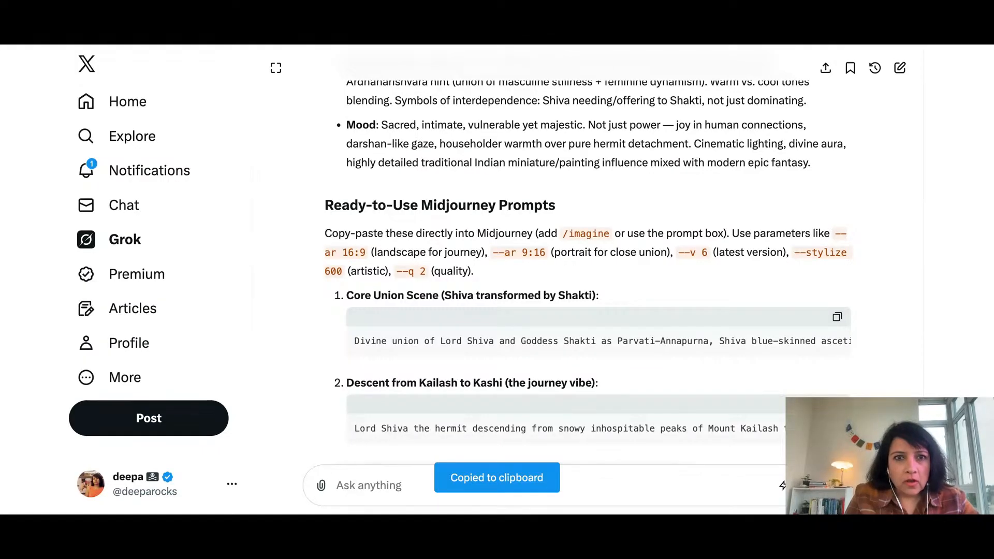
key("ctrl+Tab")
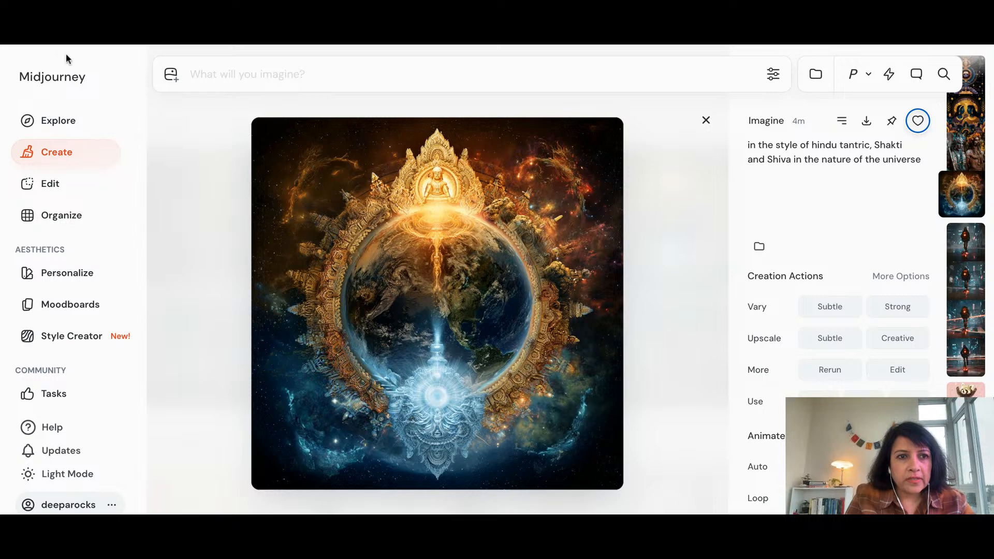
left_click(54, 159)
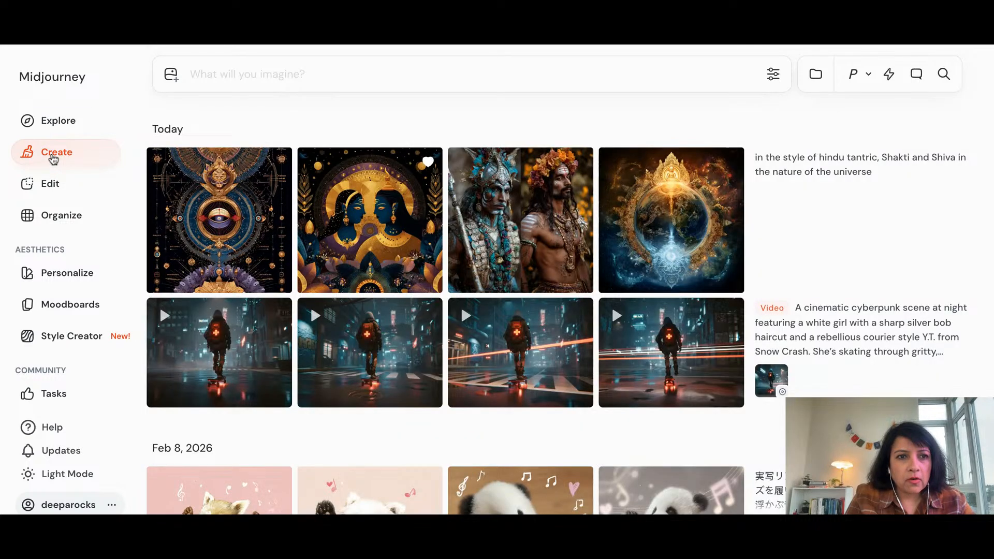
left_click(219, 73)
key("ctrl+v")
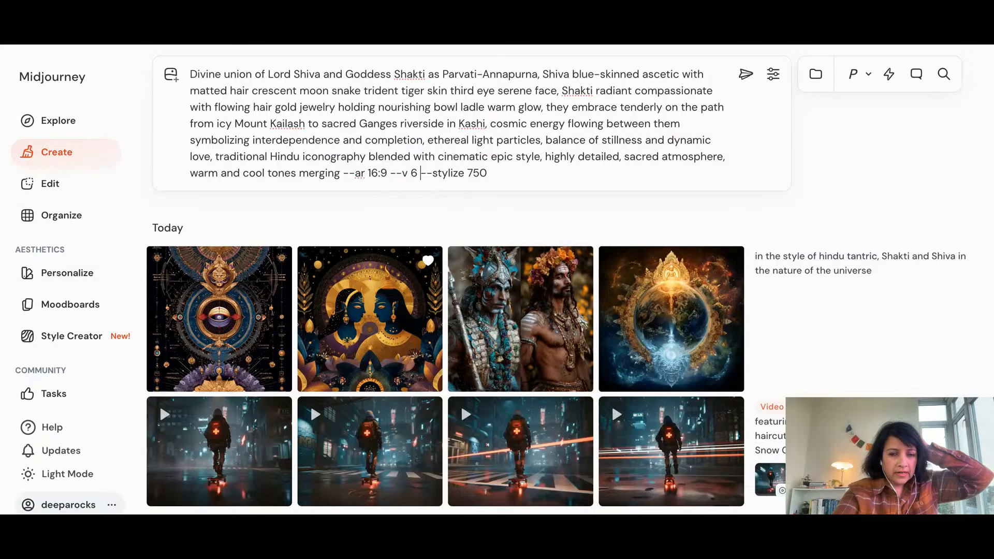
Remove the "--v 6" parameter from the pasted prompt, keeping "--ar 16:9" and "--stylize 750", and generate the images
key("BackSpace")
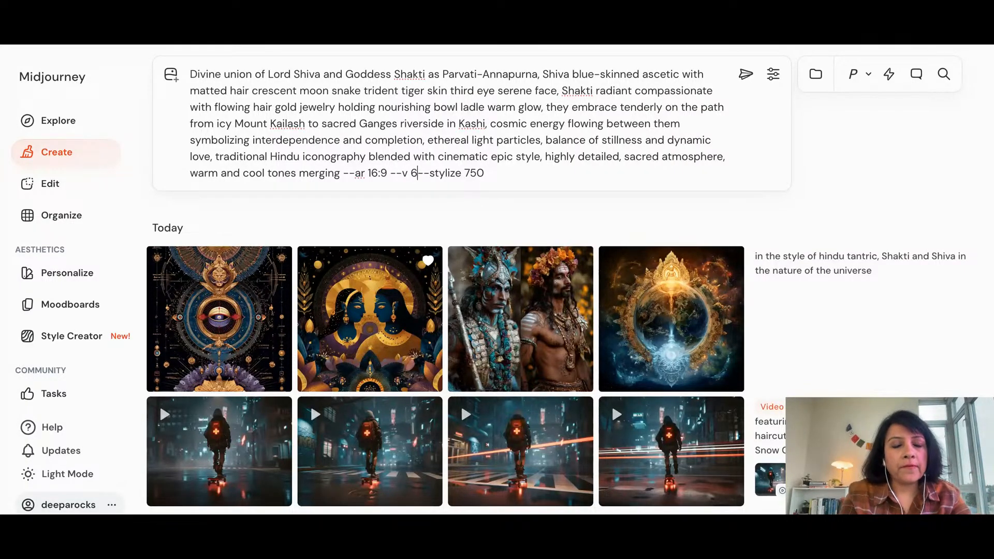
key("BackSpace")
key("BackSpace")
key("BackSpace")
key("BackSpace")
key("BackSpace")
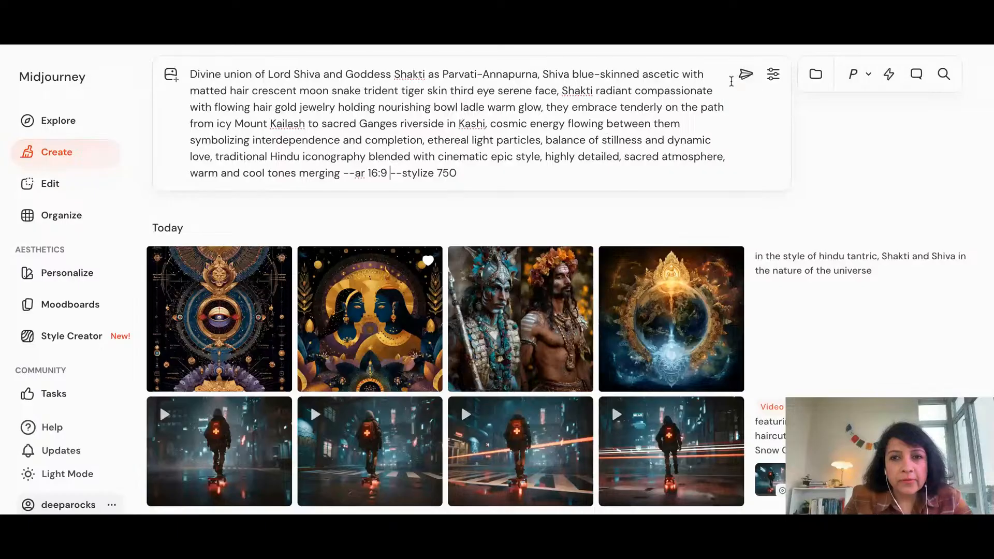
left_click(745, 75)
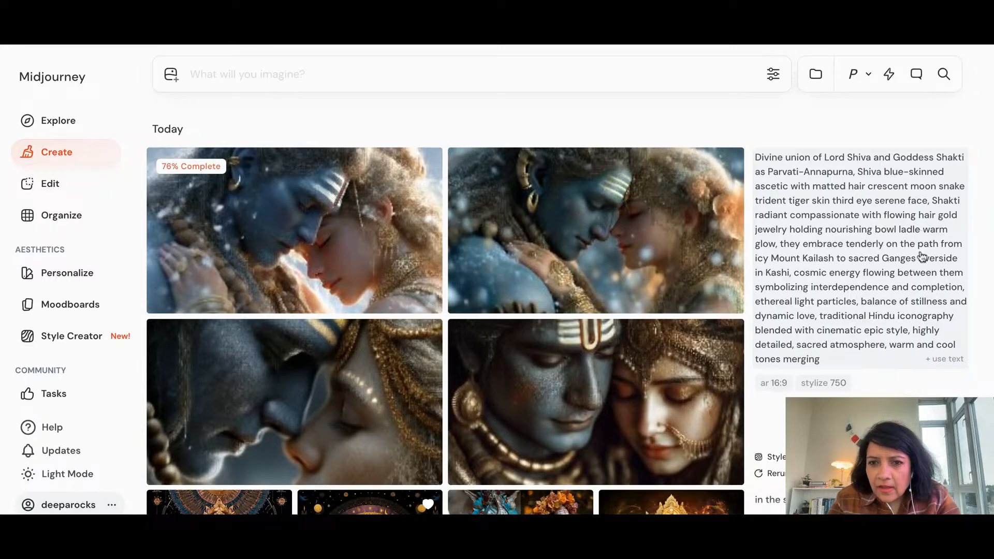
Enlarge the fourth Divine union image, the close-up of the two faces with closed eyes, and animate it as a low-motion loop
scroll(922, 258, "down", 1)
scroll(921, 252, "down", 5)
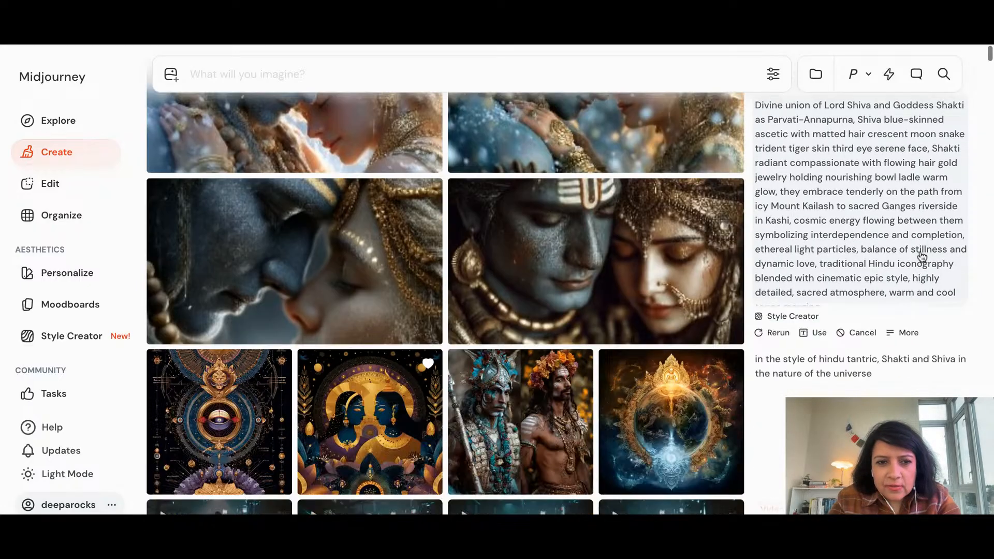
scroll(712, 192, "up", 3)
left_click(712, 192)
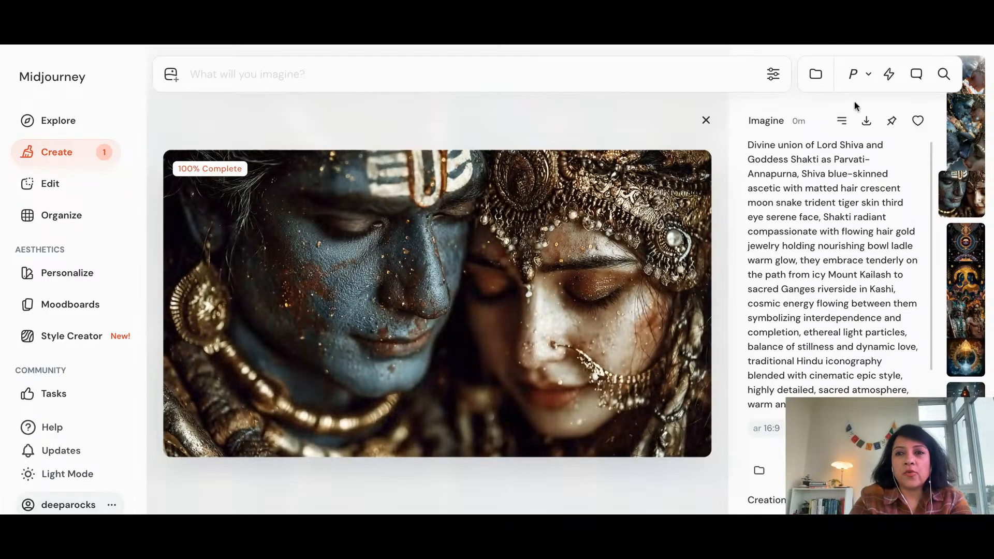
scroll(554, 333, "down", 1)
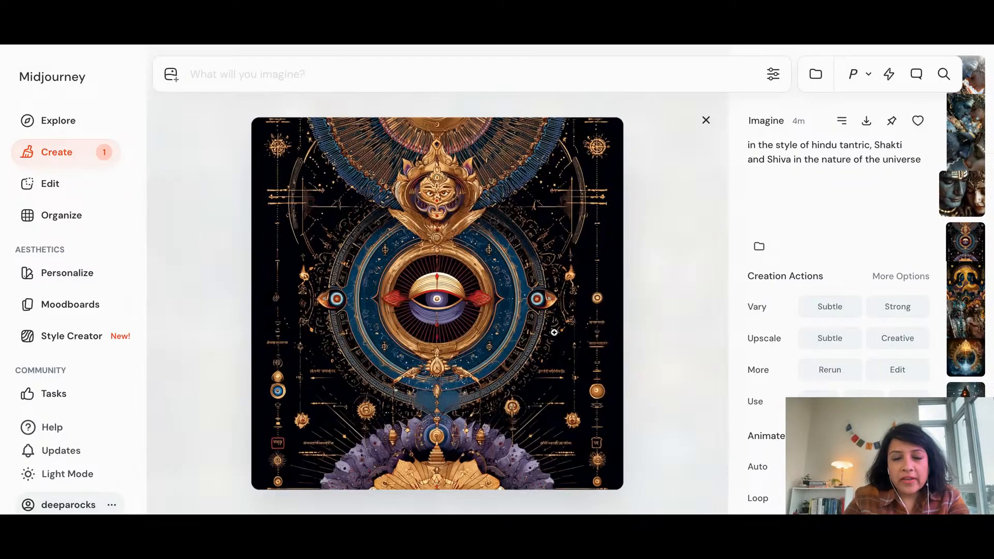
scroll(554, 332, "up", 1)
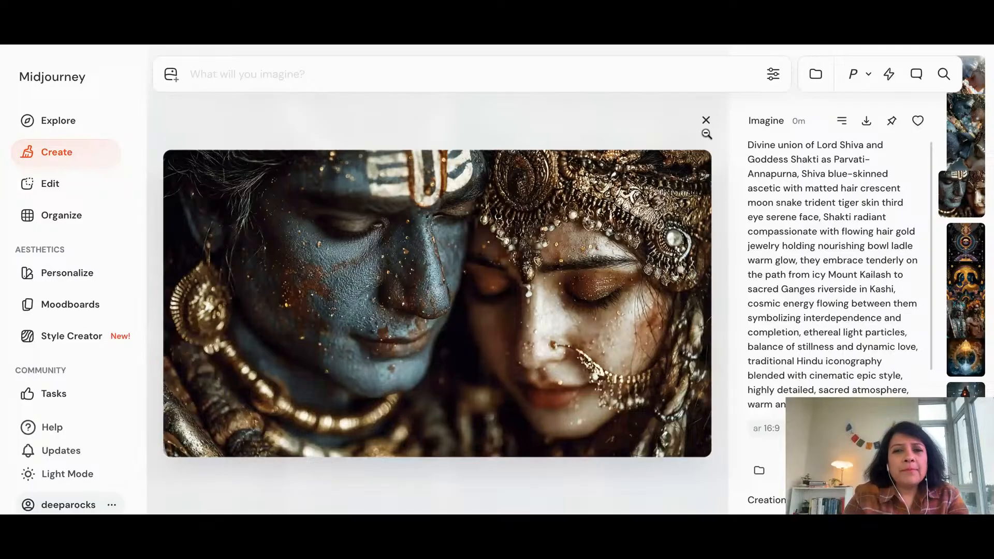
scroll(862, 226, "down", 5)
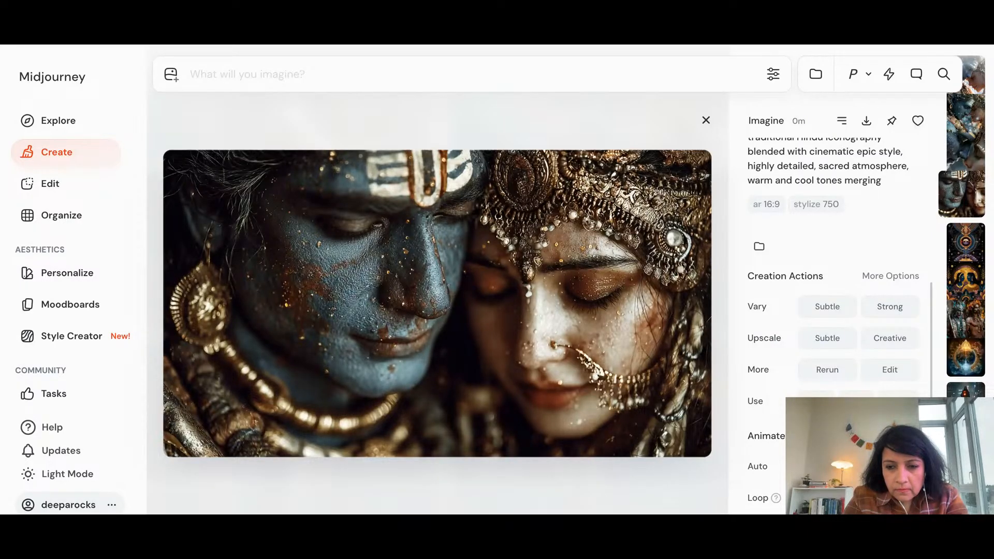
left_click(827, 498)
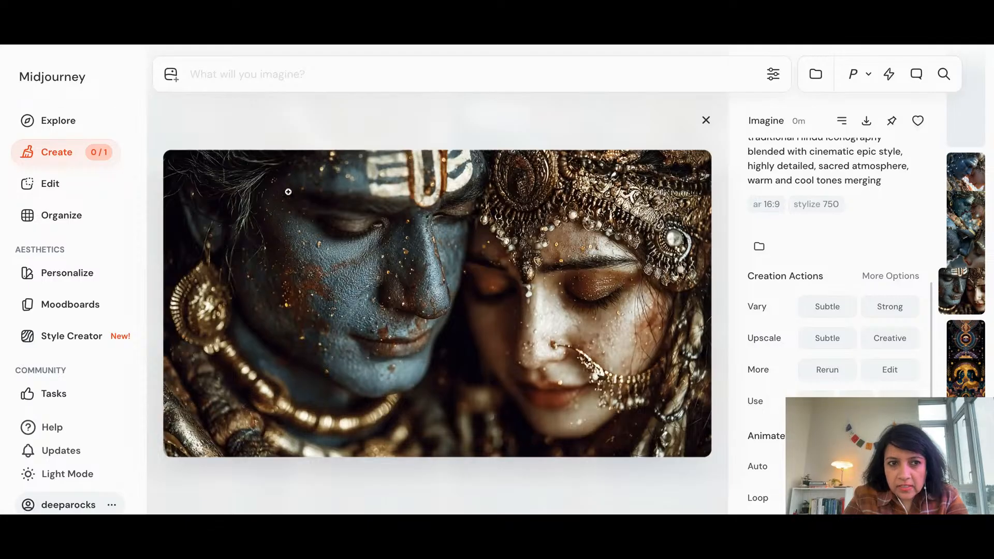
Paste Grok's "Descent from Kailash to Kashi" prompt as a new image prompt, leaving only the "--ar 16:9" parameter, and generate the images
left_click(61, 156)
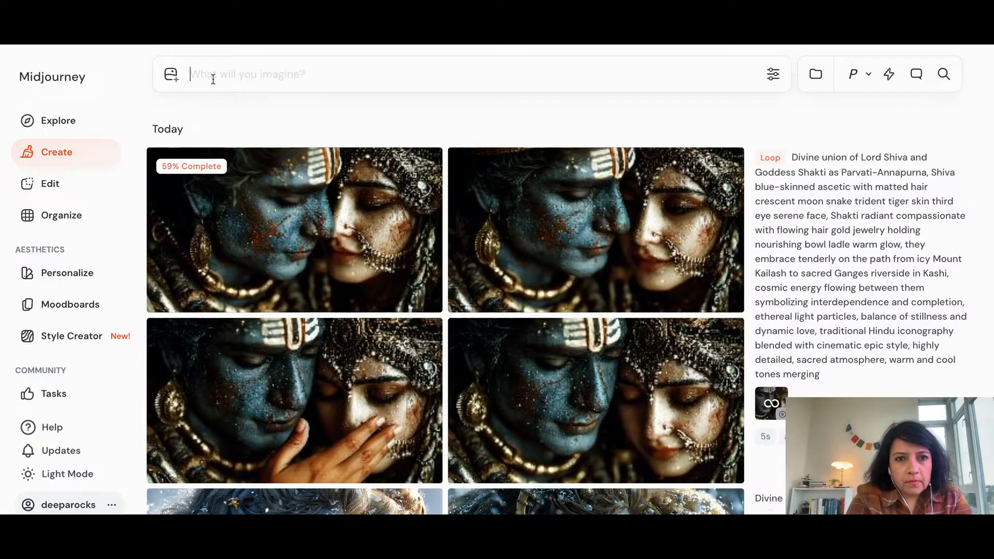
key("ctrl+v")
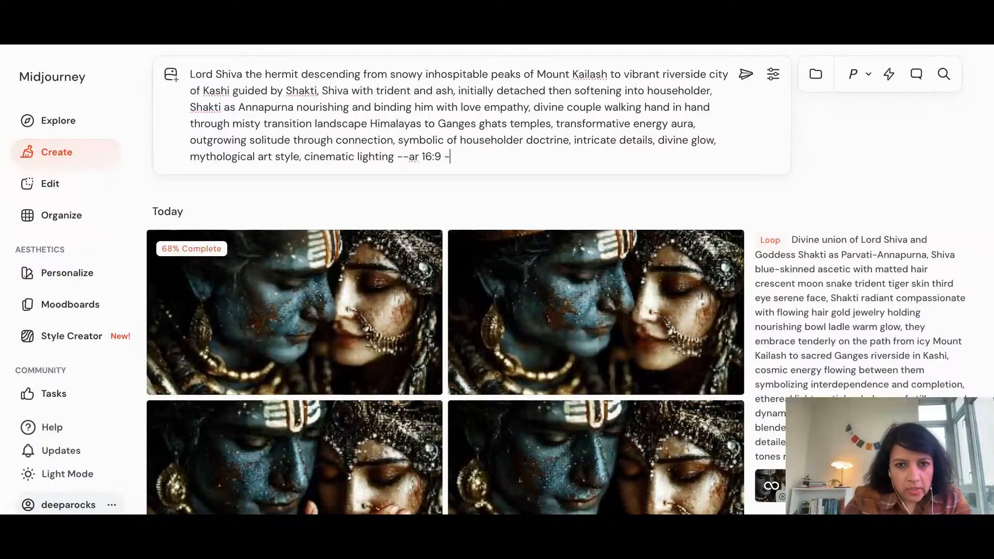
key("BackSpace")
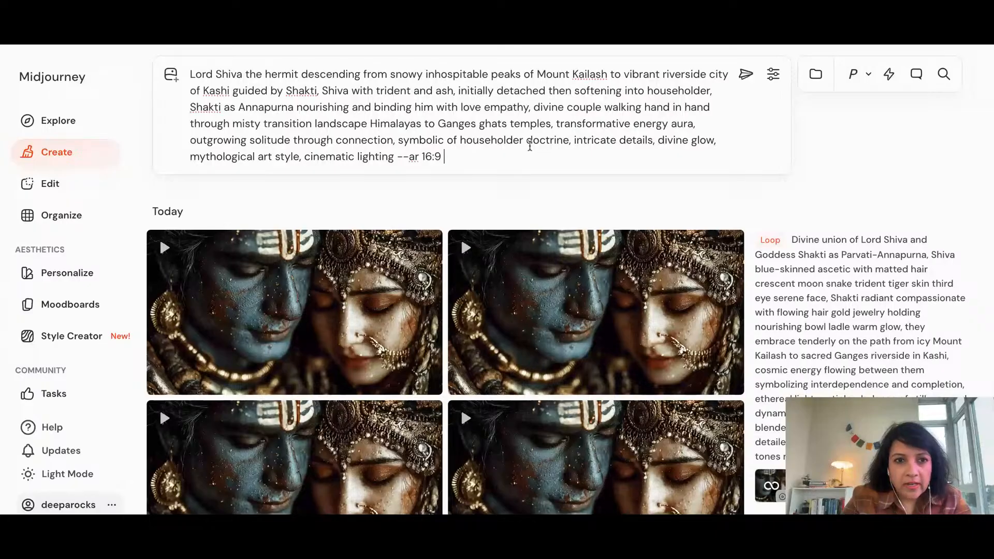
left_click(738, 81)
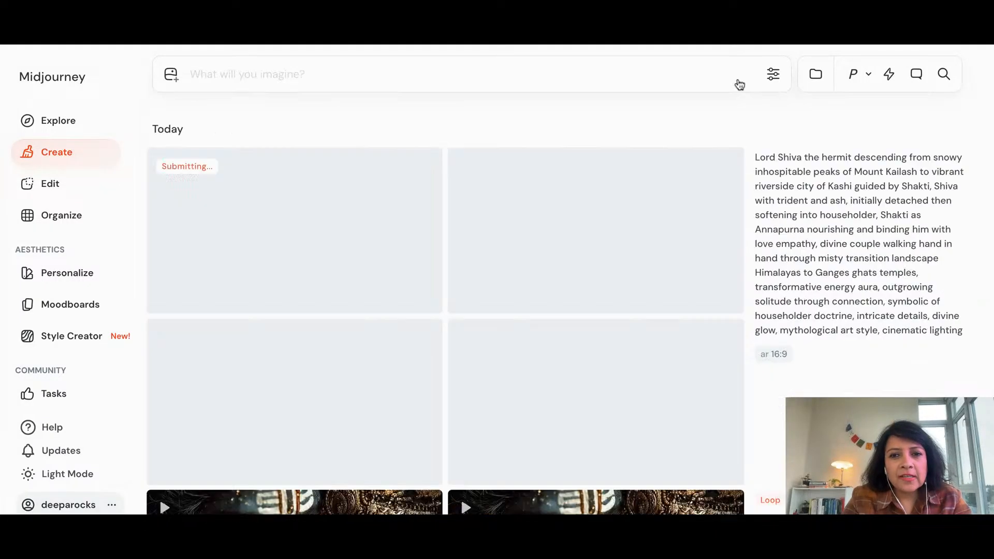
Look over the looping videos made from the Shiva and Shakti close-up
scroll(338, 272, "down", 6)
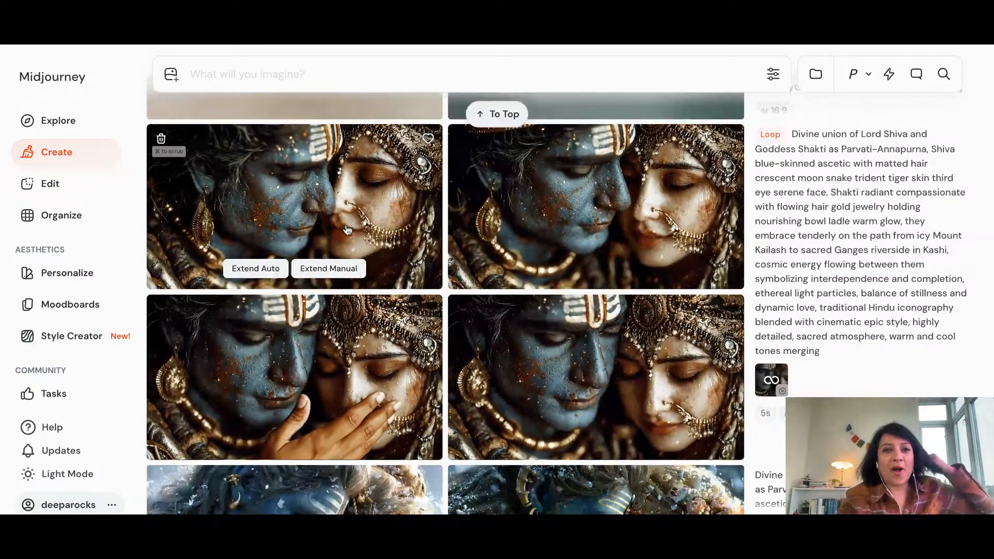
scroll(347, 229, "down", 2)
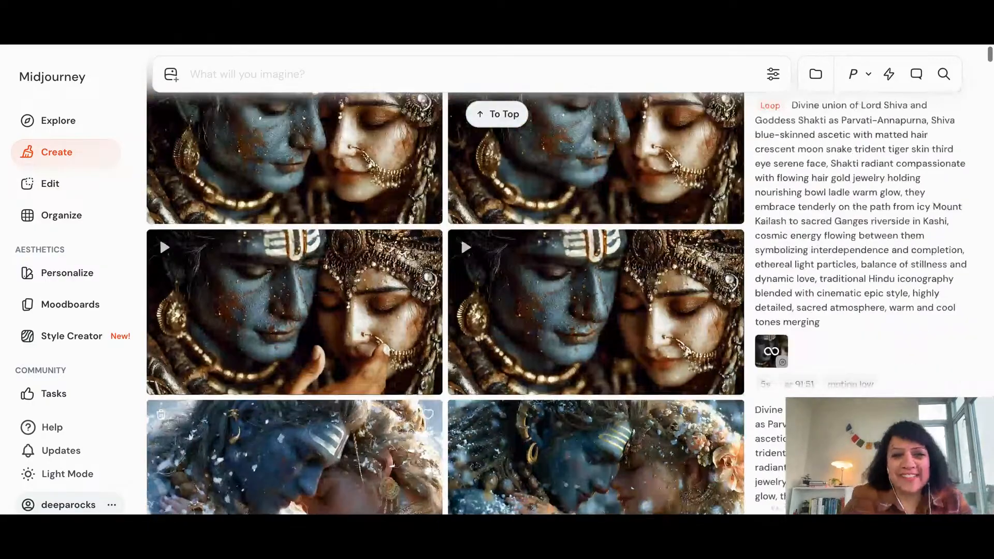
View one of the Shiva and Shakti close-up loops enlarged, and close it again
scroll(295, 248, "down", 2)
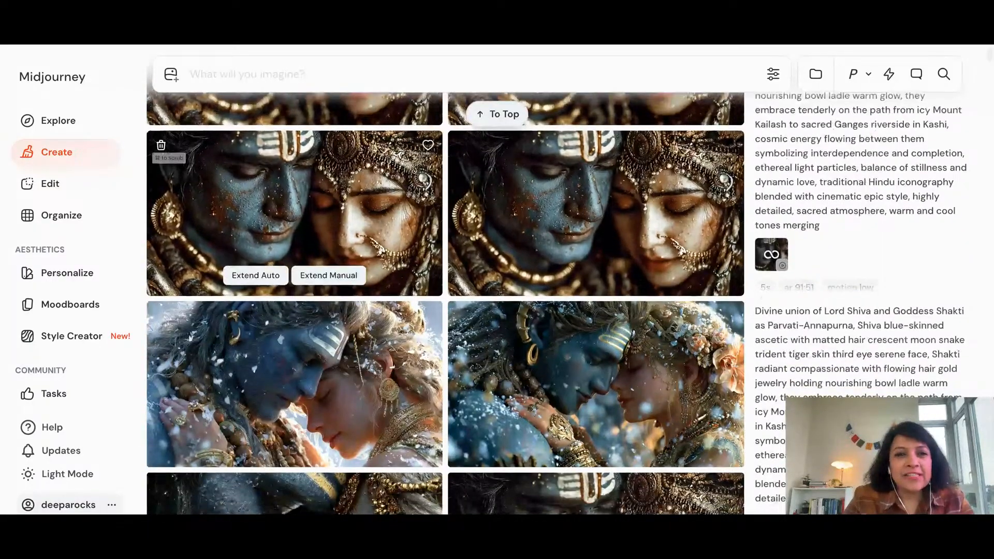
left_click(295, 207)
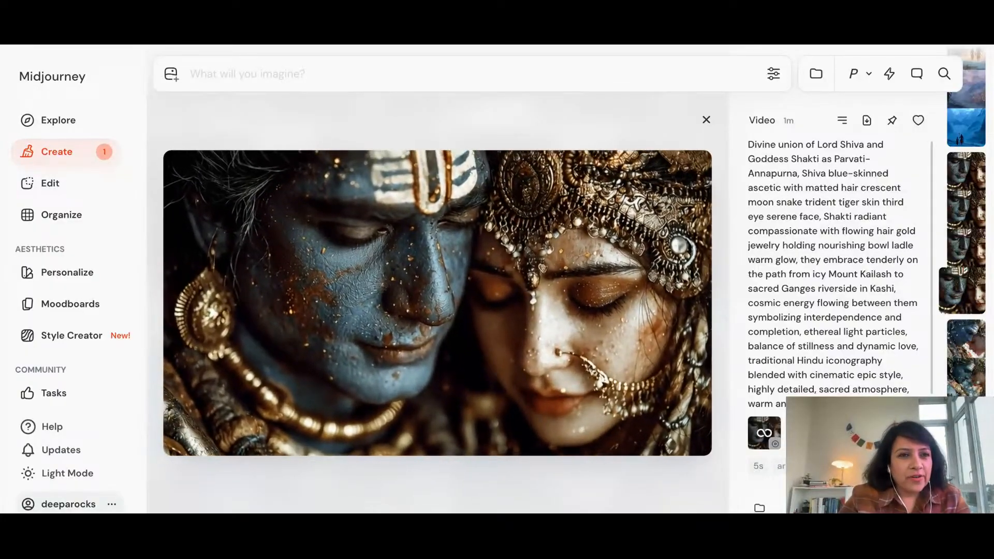
key("Escape")
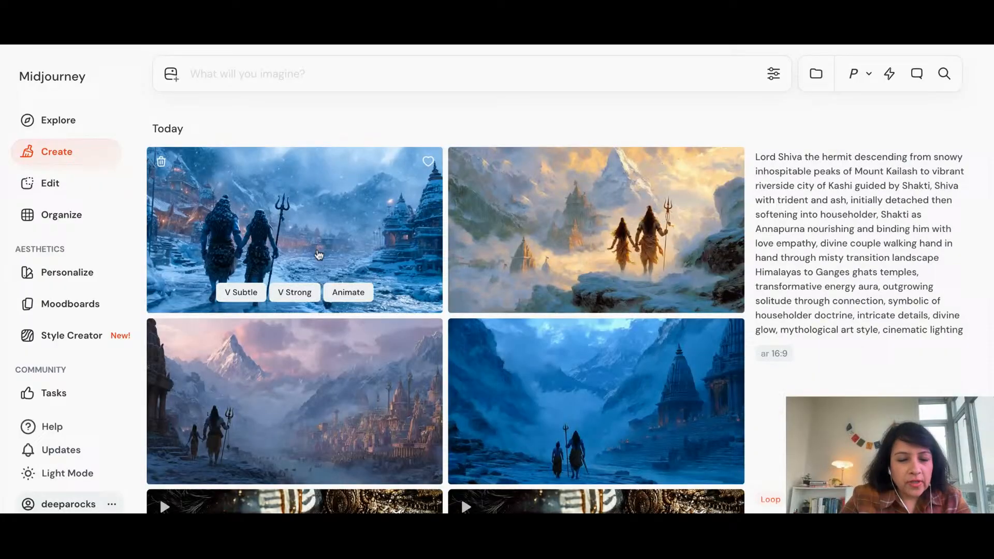
Enlarge the first image of Shiva and Shakti descending from Kailash to Kashi and look through all four results
left_click(322, 224)
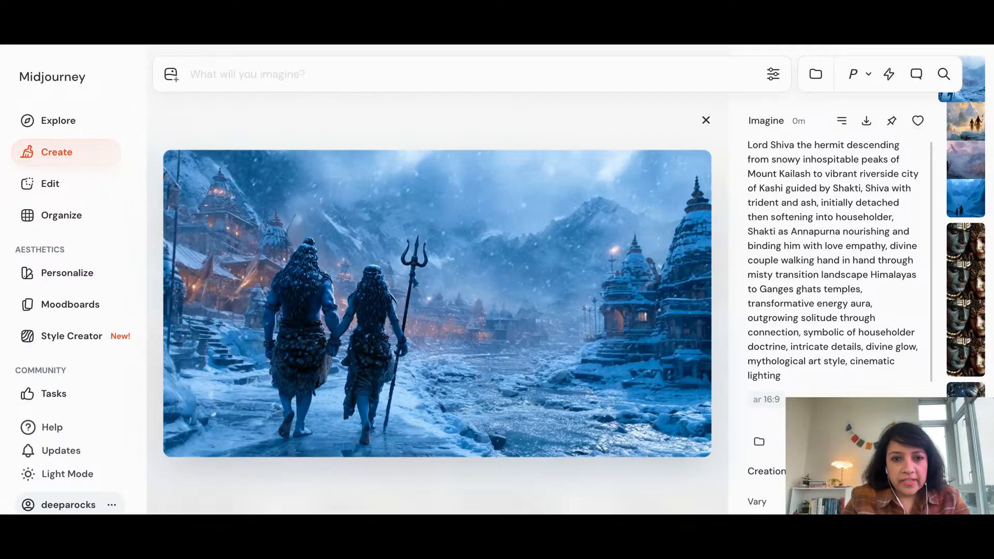
key("Right")
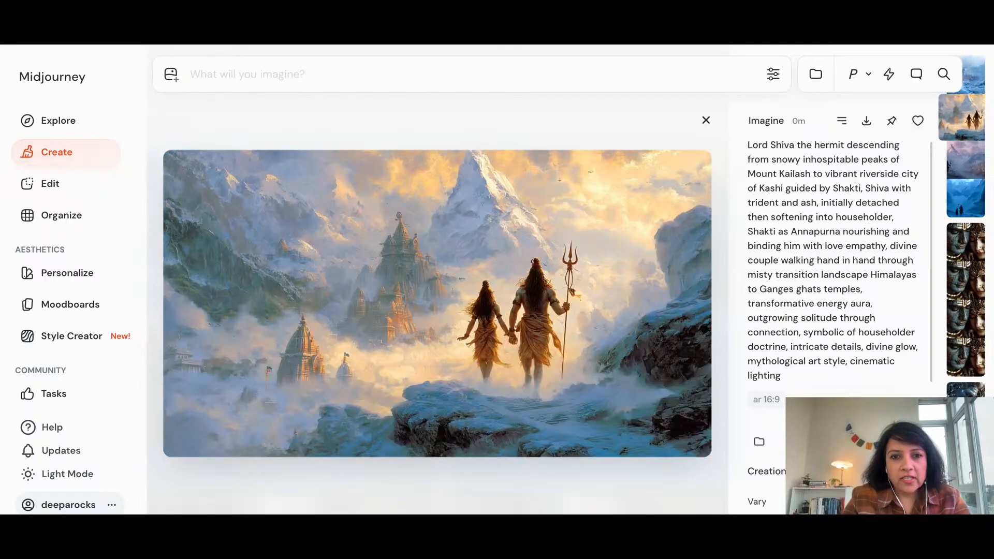
key("Right")
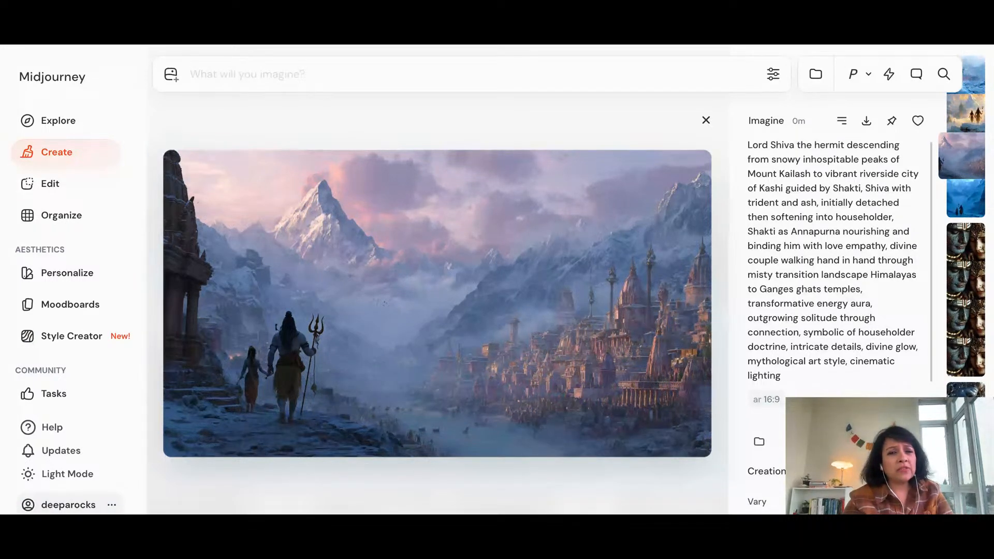
key("Right")
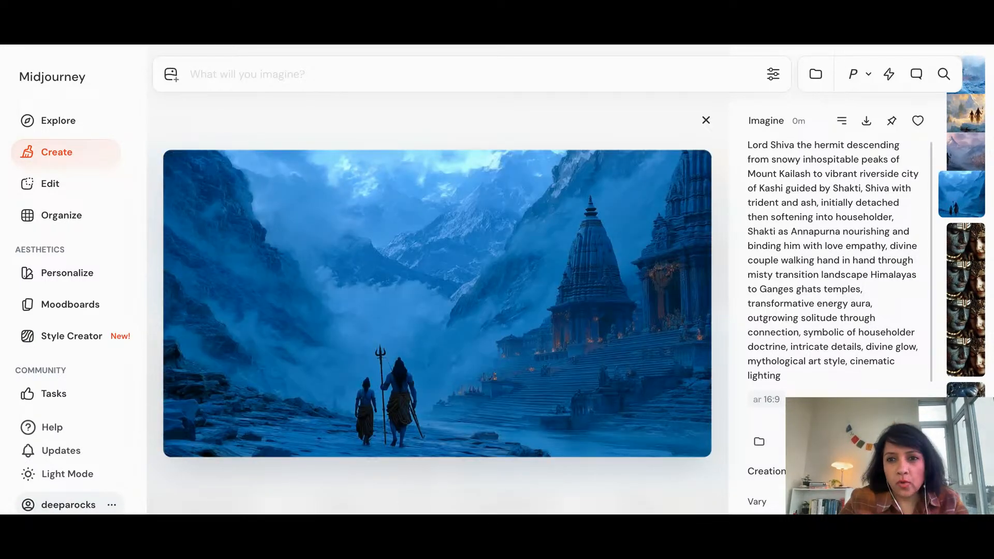
key("Right")
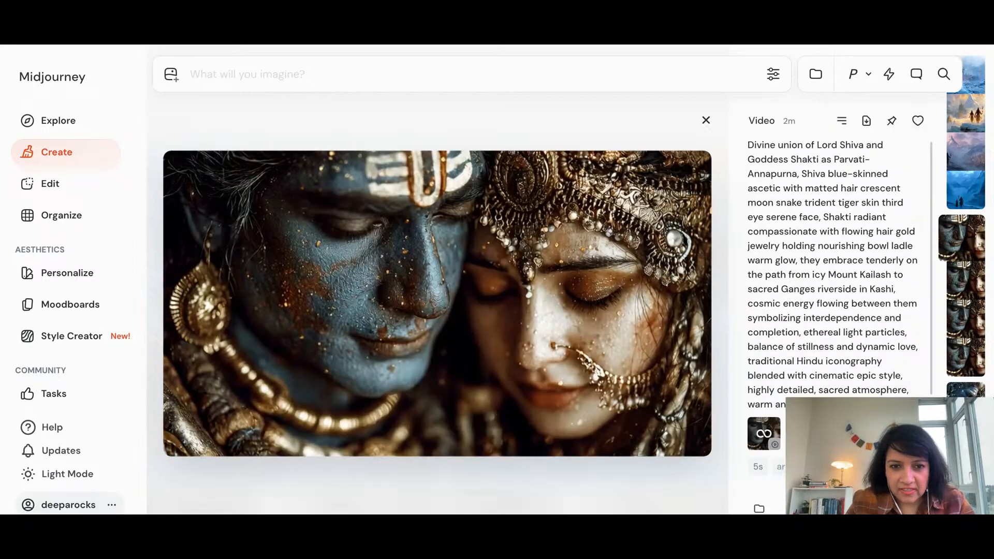
key("Left")
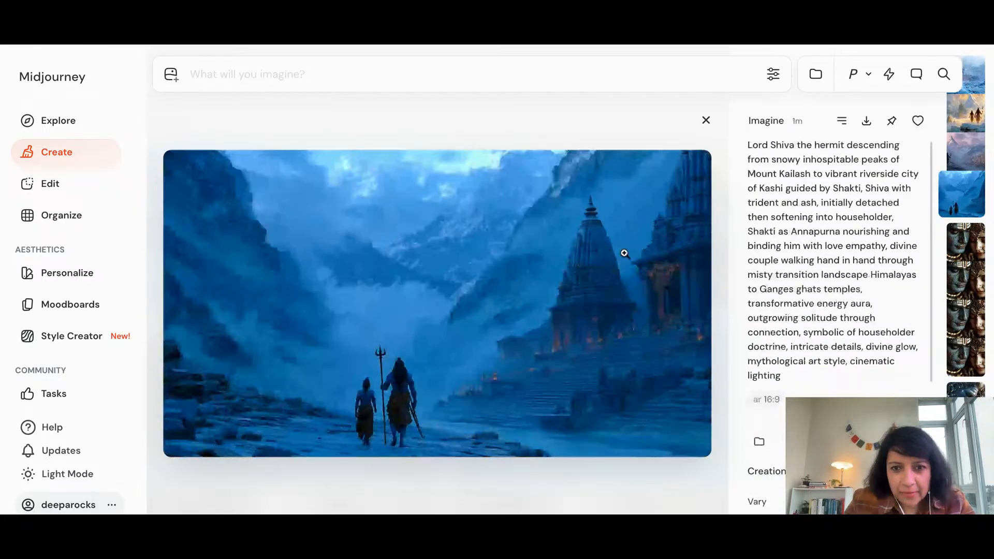
key("Left")
key("Left")
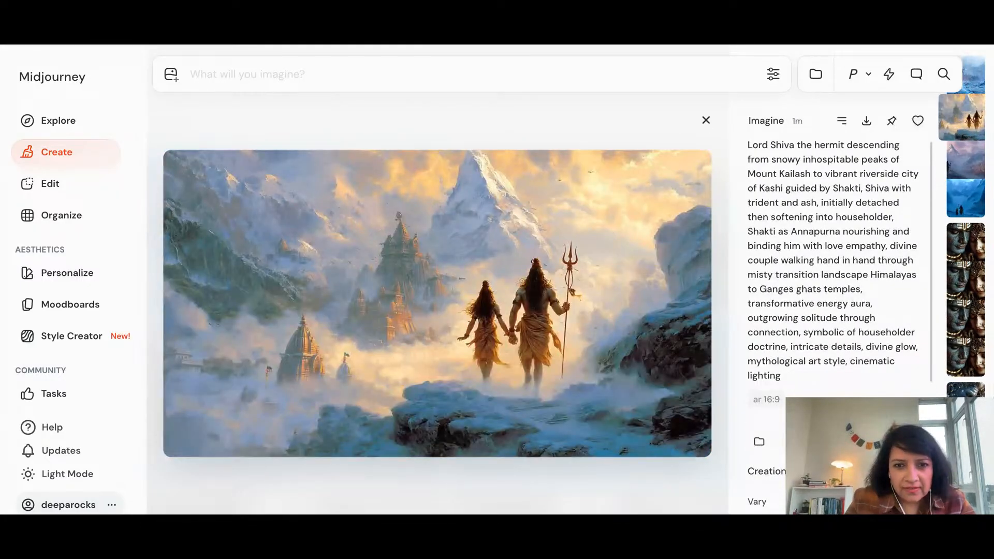
key("Left")
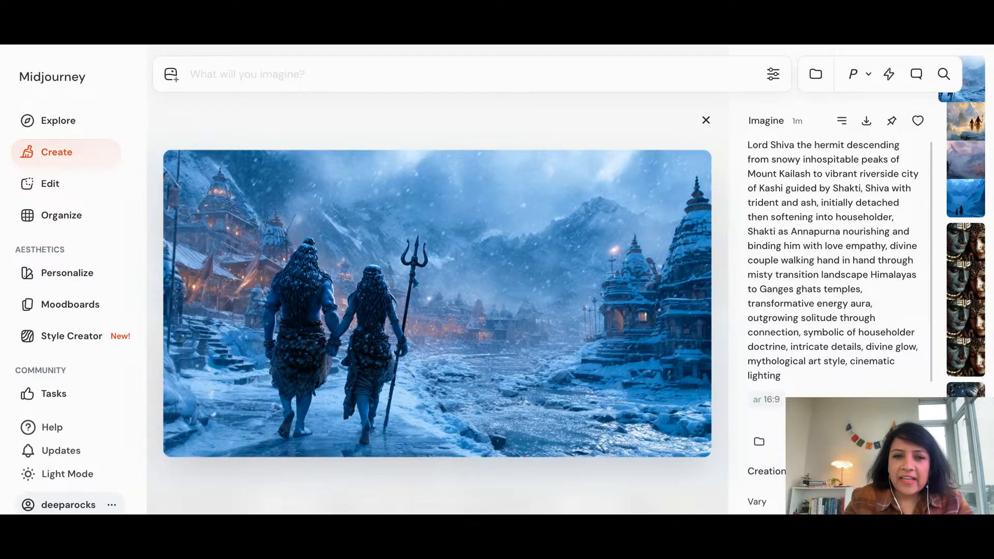
key("Right")
key("Right")
key("Right")
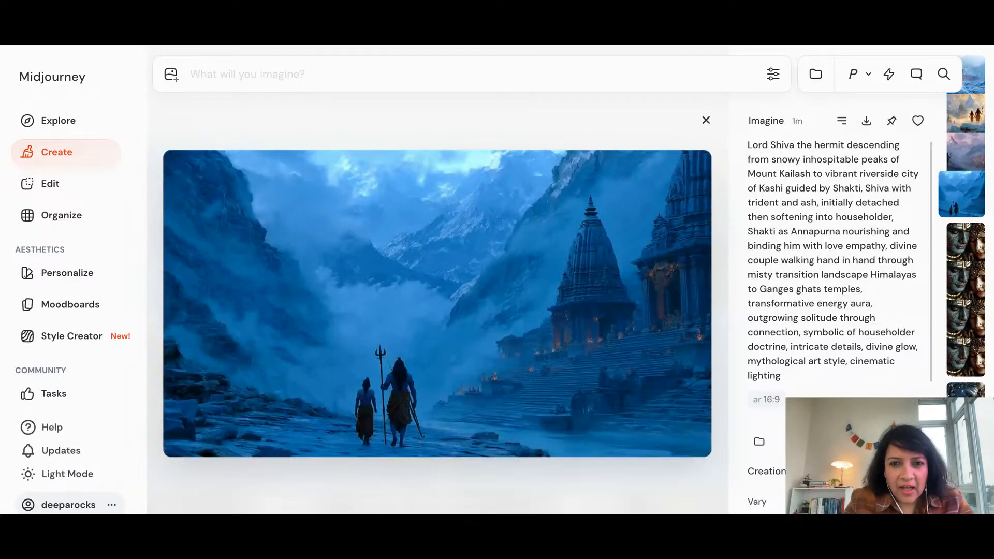
Compare the golden second image of the couple walking through clouds with the dark blue fourth image
key("Left")
key("Left")
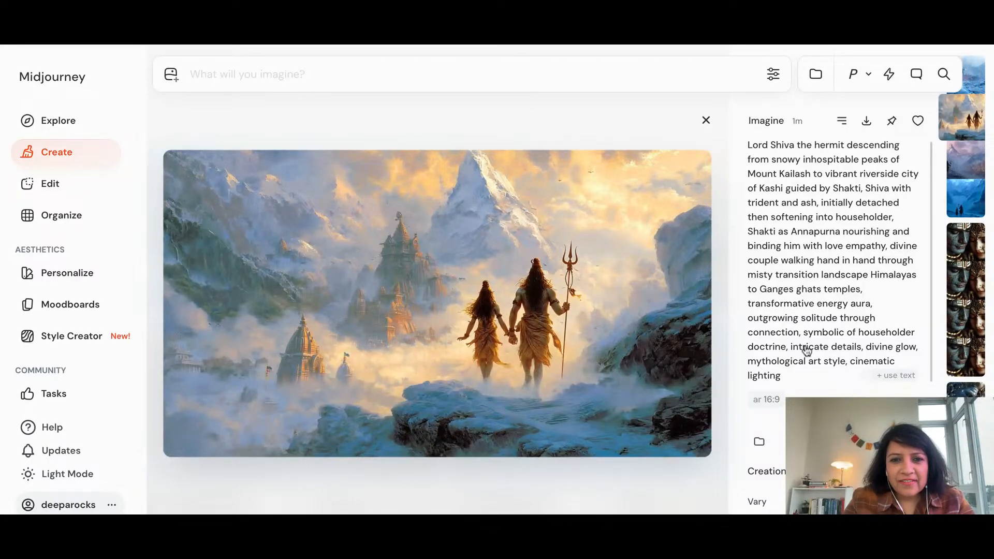
key("Right")
key("Right")
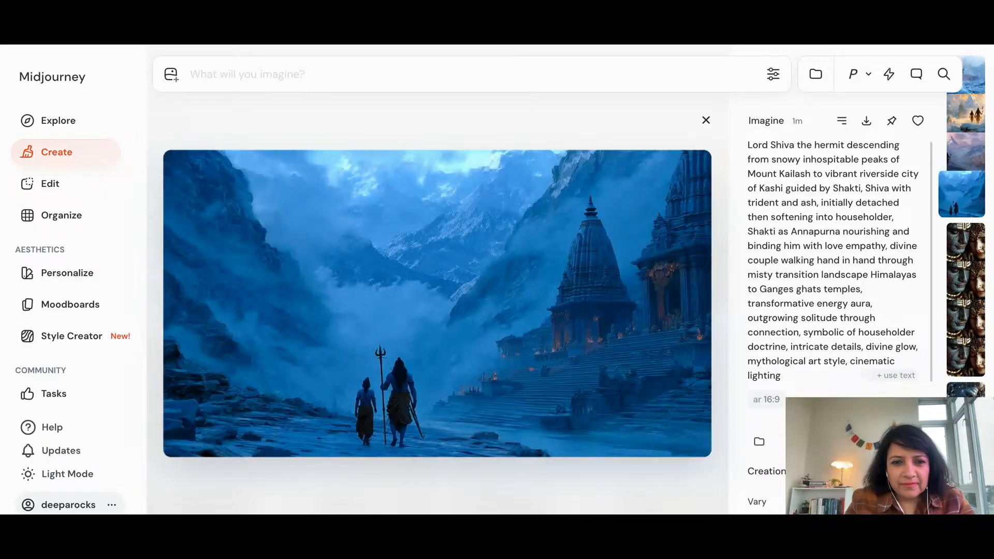
key("Left")
key("Left")
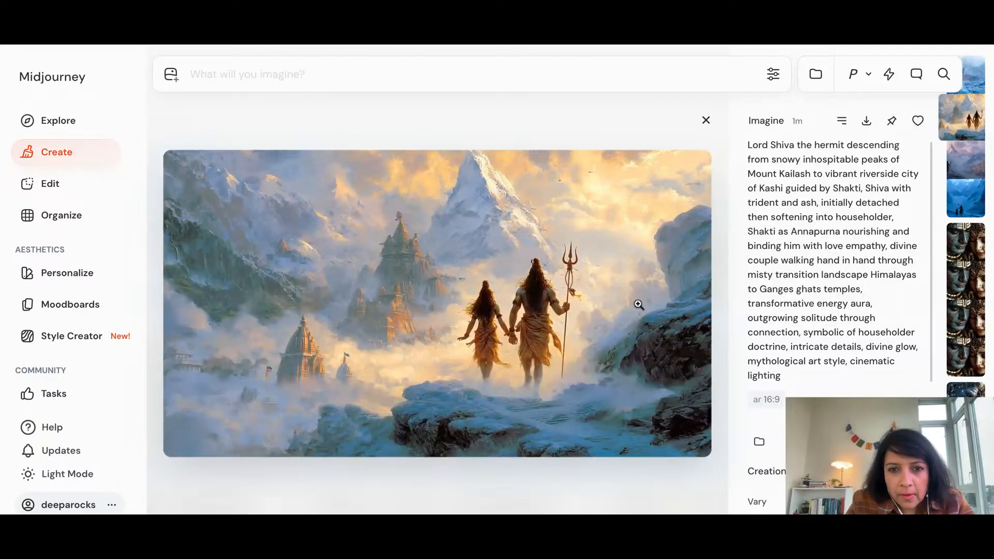
key("Right")
key("Right")
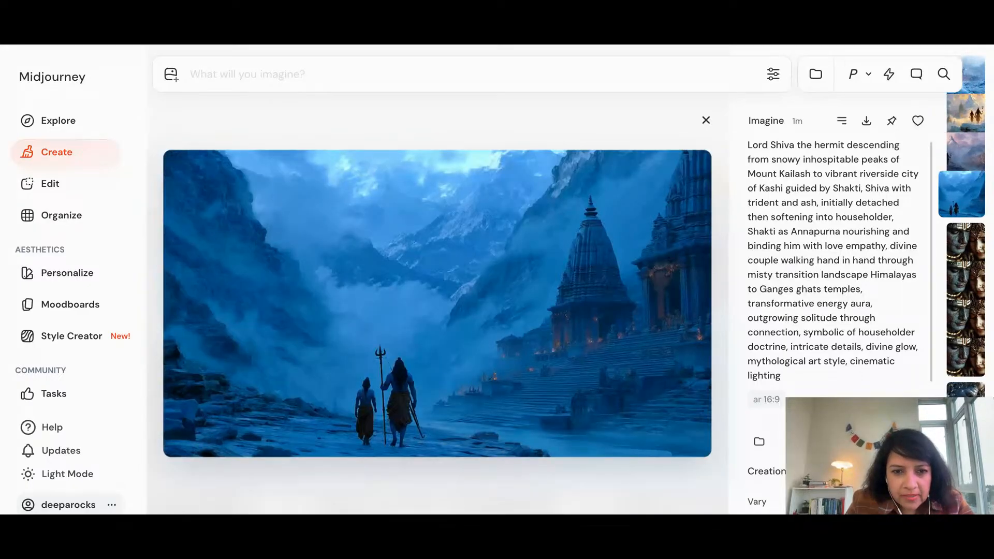
key("Left")
key("Left")
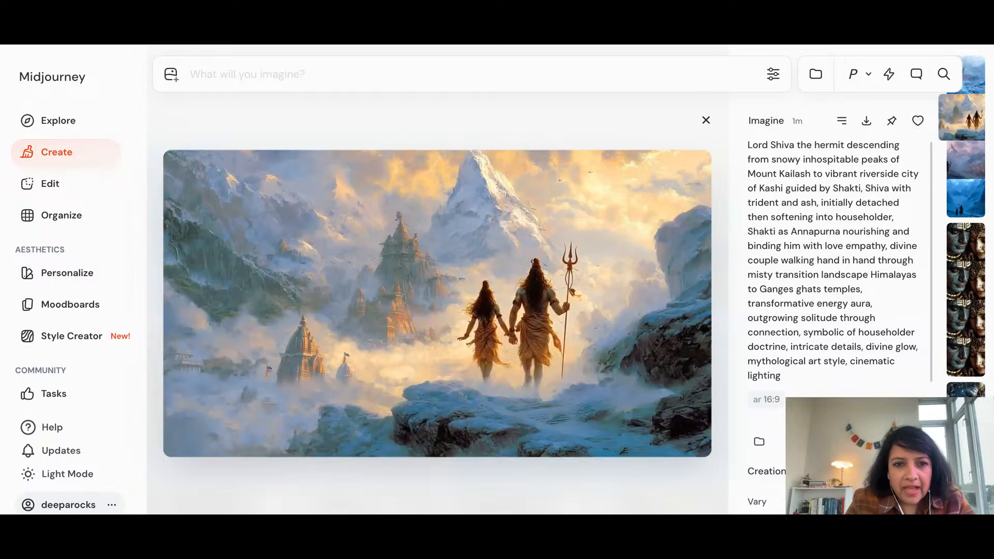
Animate the second image, the couple walking through golden clouds towards the peak, and return to the created images
scroll(880, 387, "down", 4)
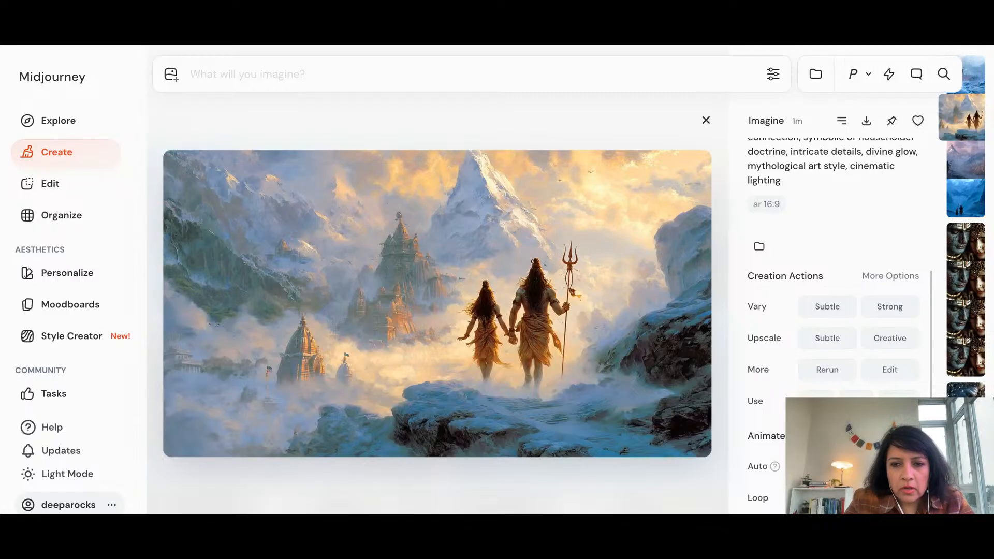
left_click(889, 466)
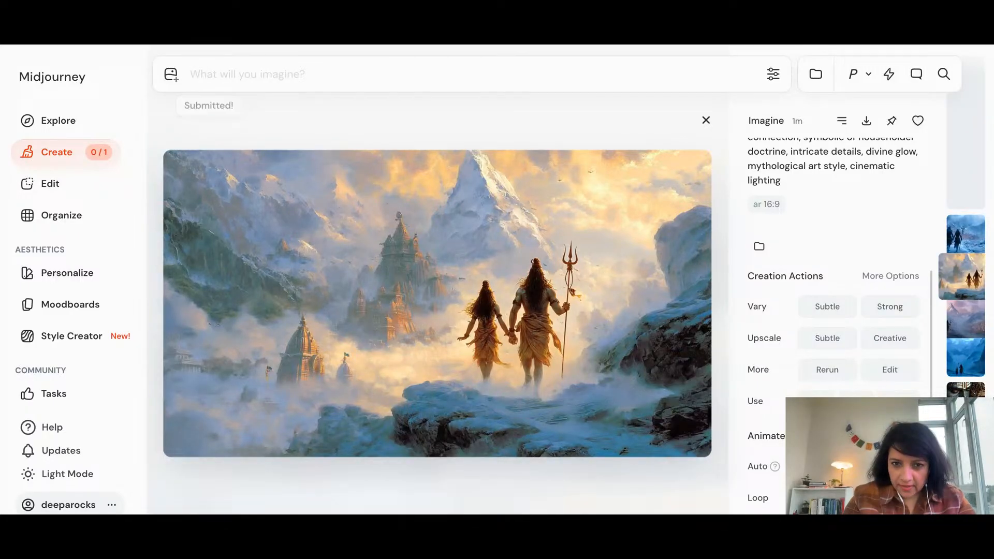
left_click(74, 156)
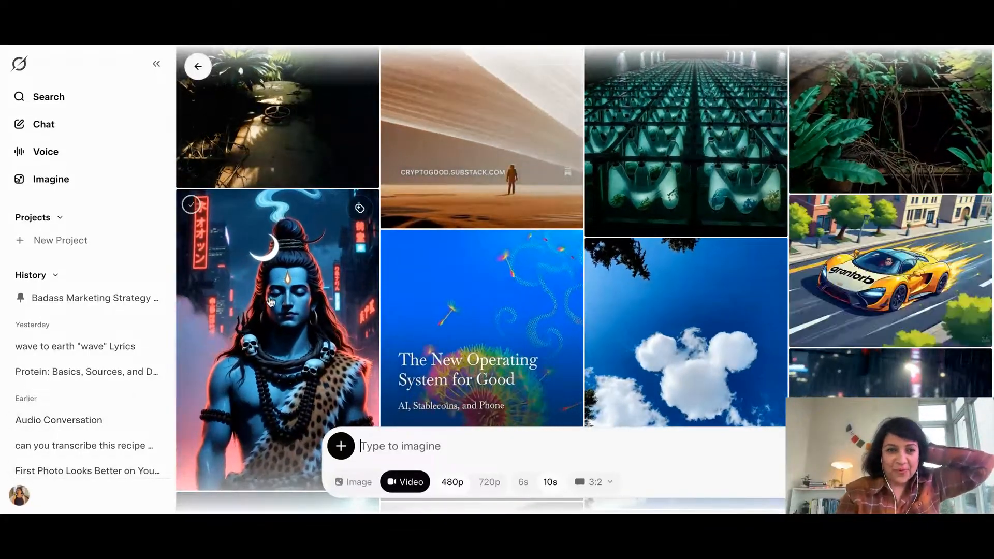
In Grok Imagine, examine the neon-city Shiva artwork's video variants and their prompts, and return to the gallery
left_click(270, 302)
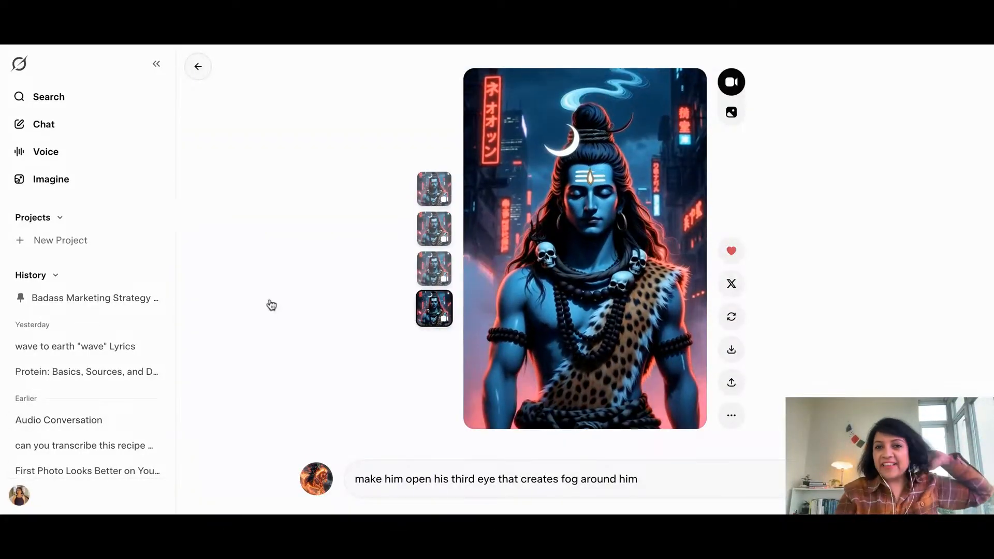
left_click(434, 196)
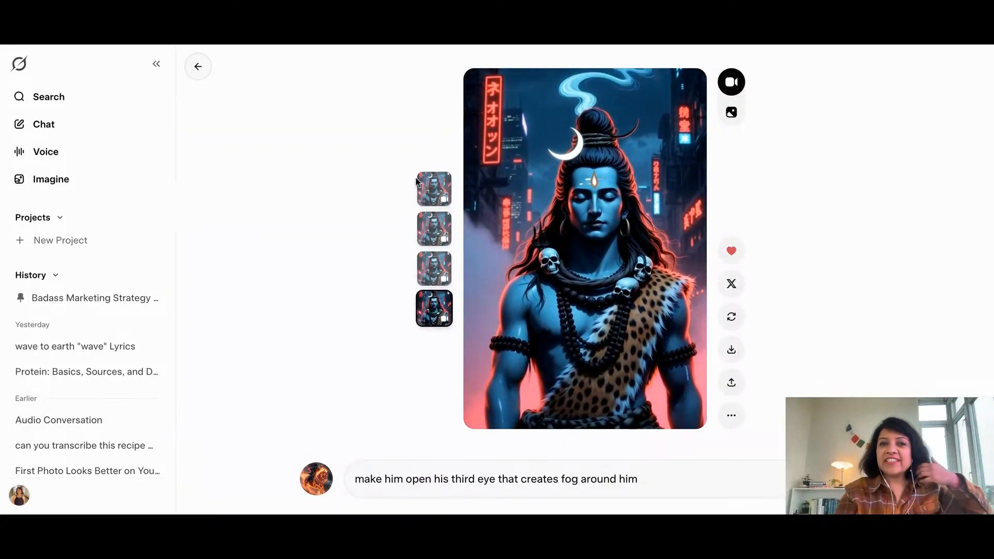
left_click(434, 197)
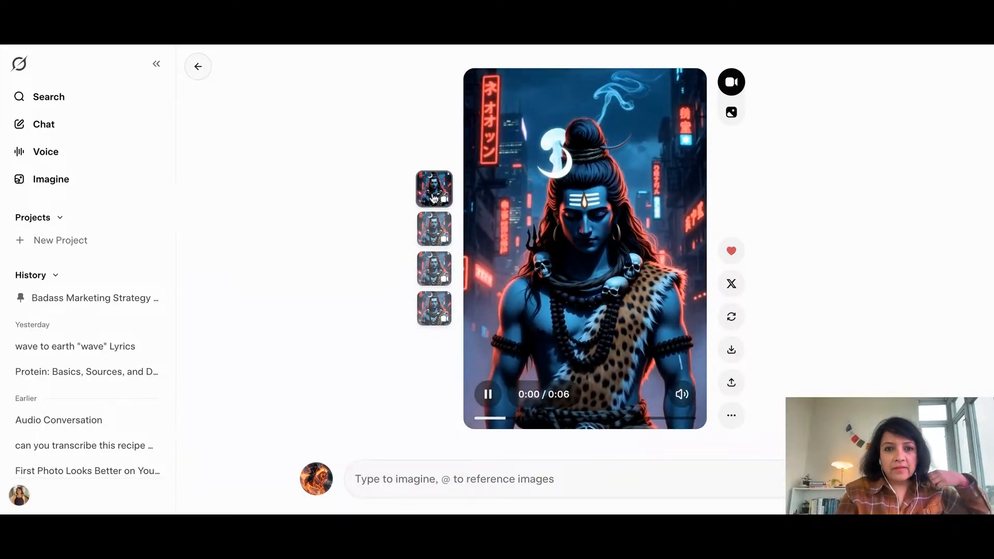
left_click(434, 228)
left_click(434, 267)
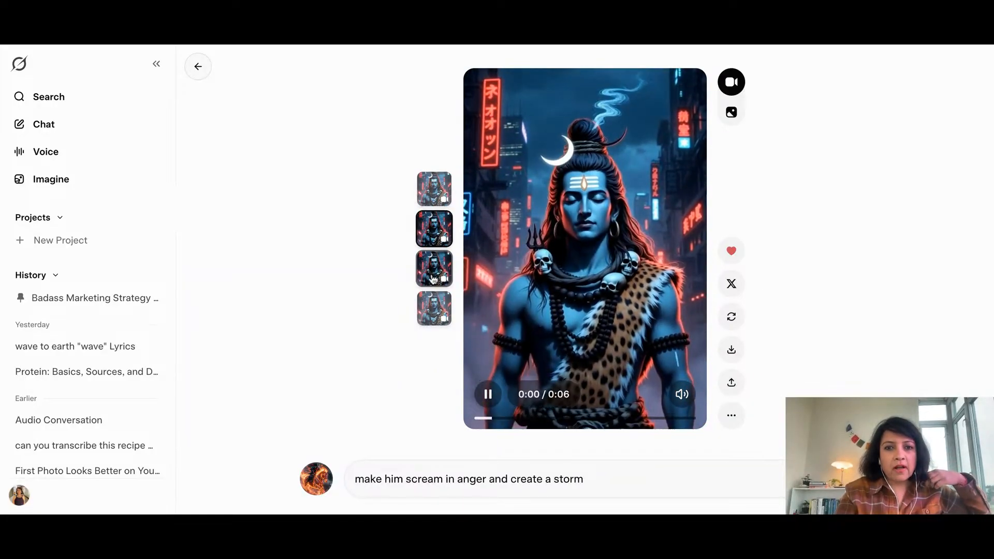
left_click(434, 306)
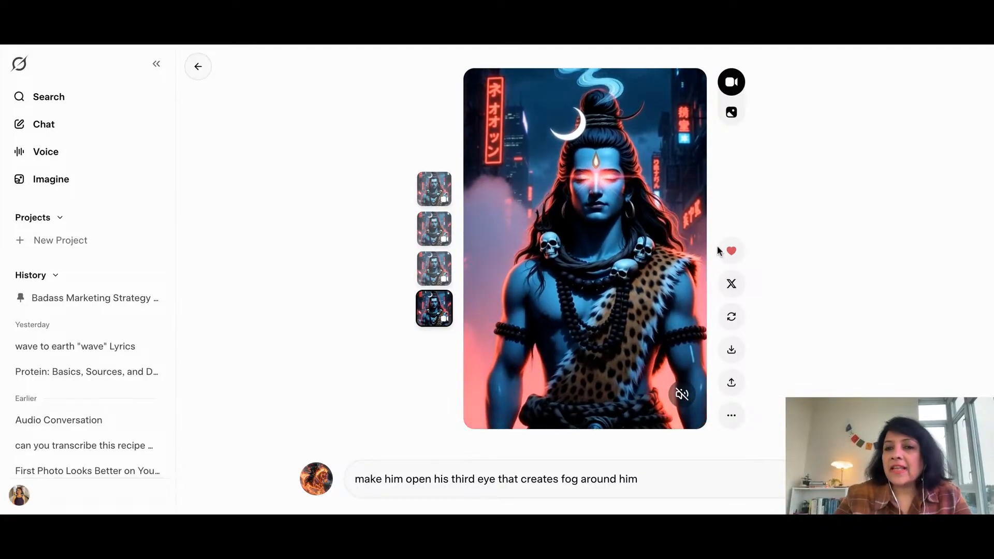
mouse_move(606, 187)
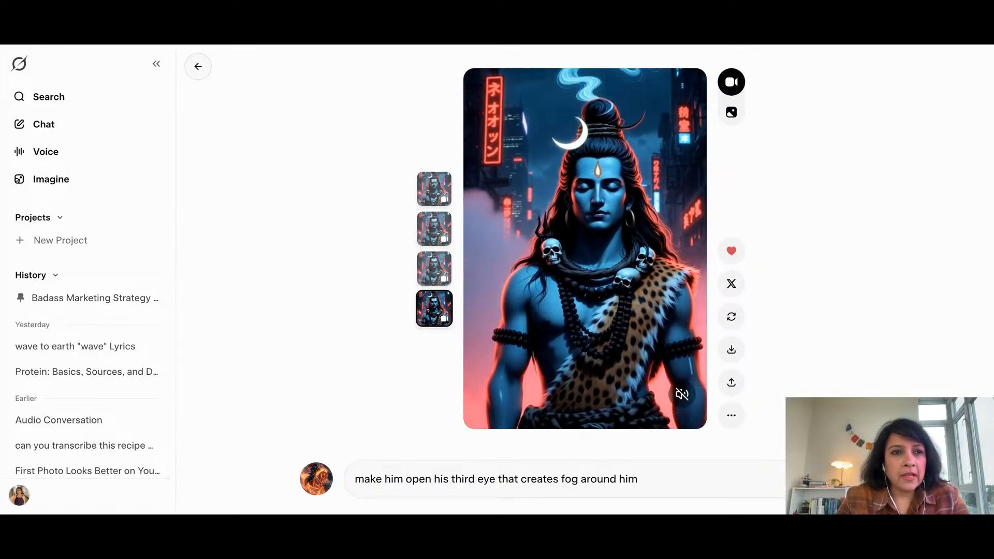
left_click(198, 66)
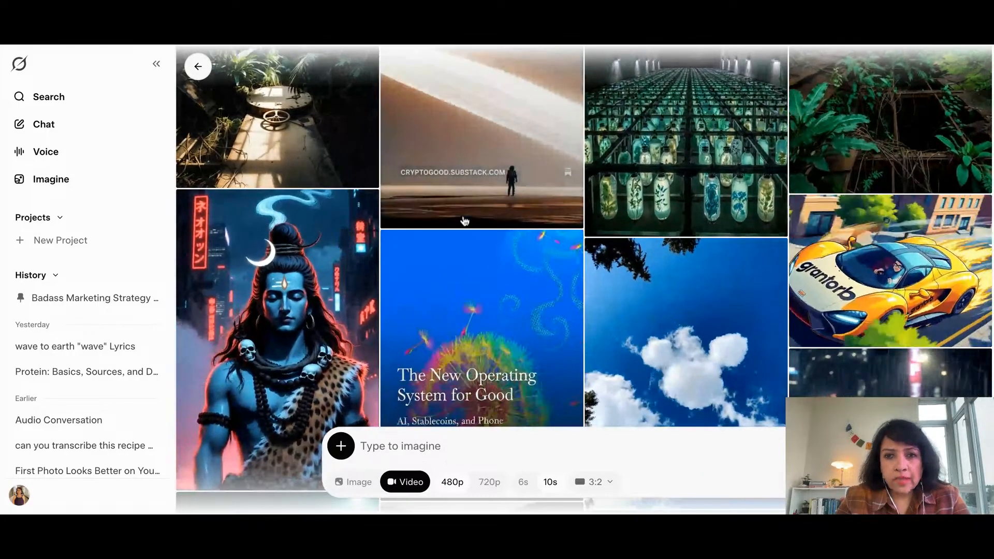
View the videos of the "grantorb" car taking off and of the clouds forming Mickey Mouse ears
left_click(905, 261)
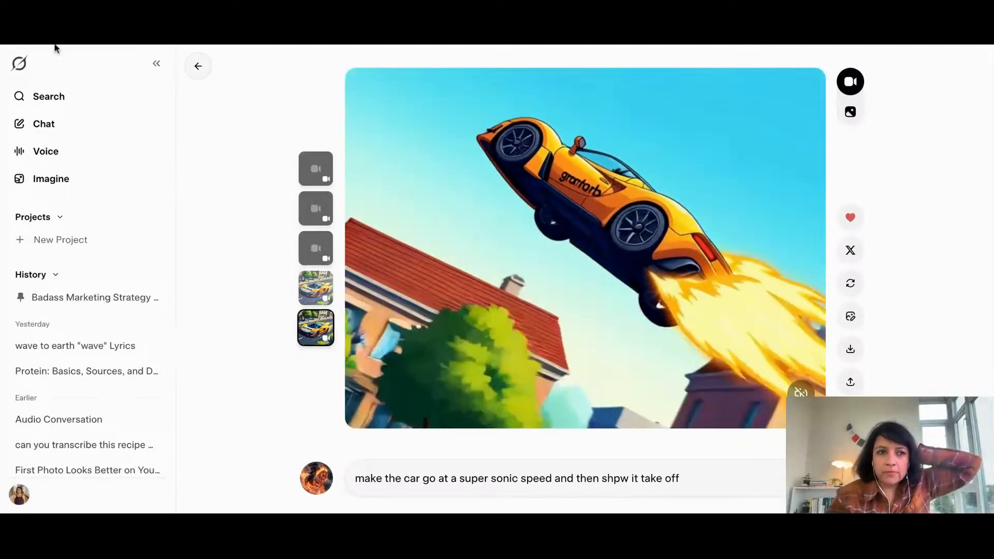
left_click(55, 45)
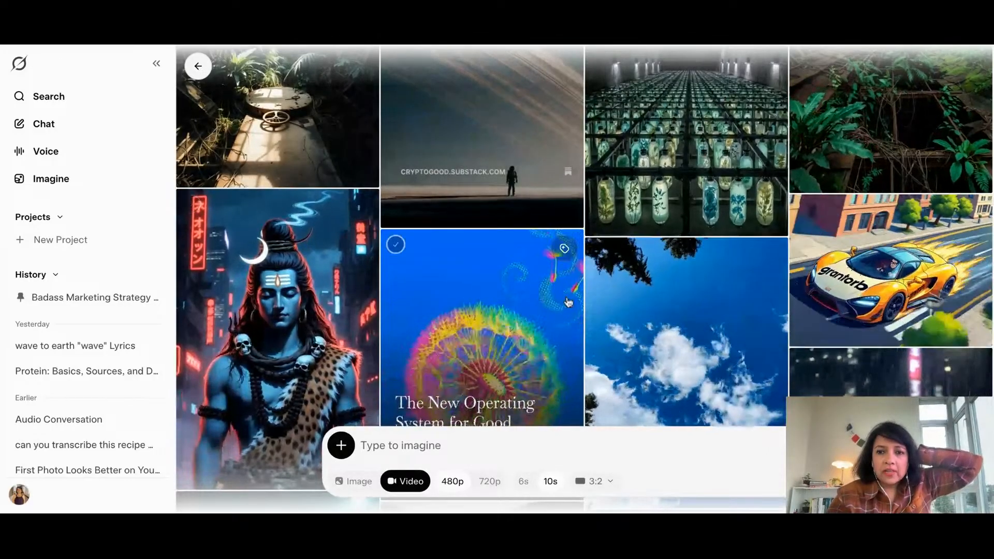
scroll(518, 227, "down", 4)
left_click(679, 214)
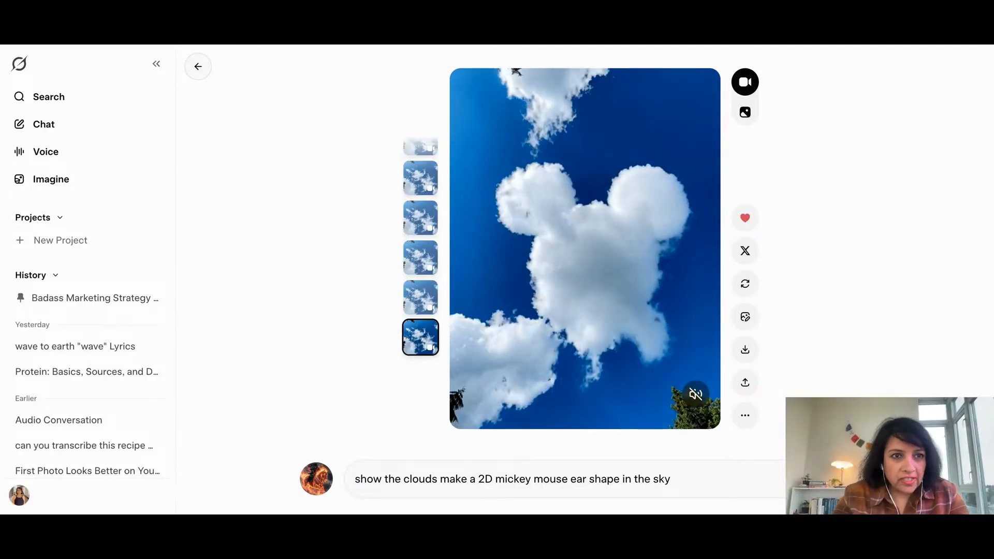
left_click(198, 66)
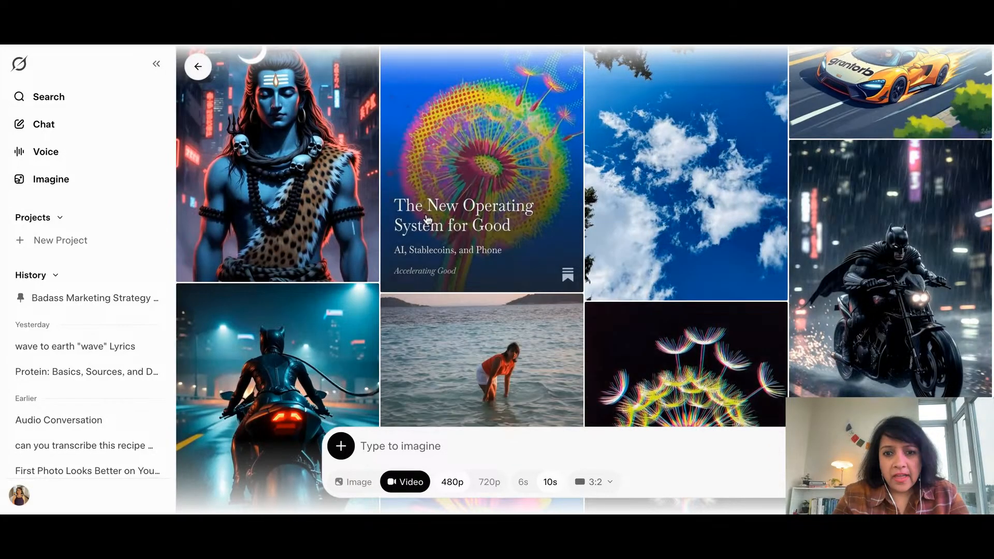
Browse the gallery's other videos, including the "ARIA: The Network That Changed Everything" poster and the overgrown greenhouse scenes
scroll(529, 240, "up", 3)
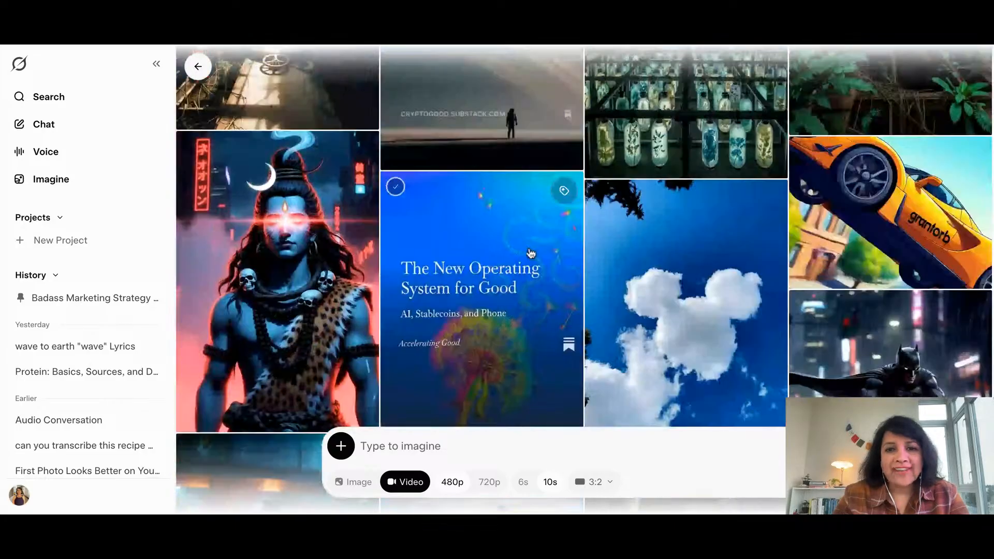
scroll(529, 252, "down", 4)
scroll(498, 319, "up", 8)
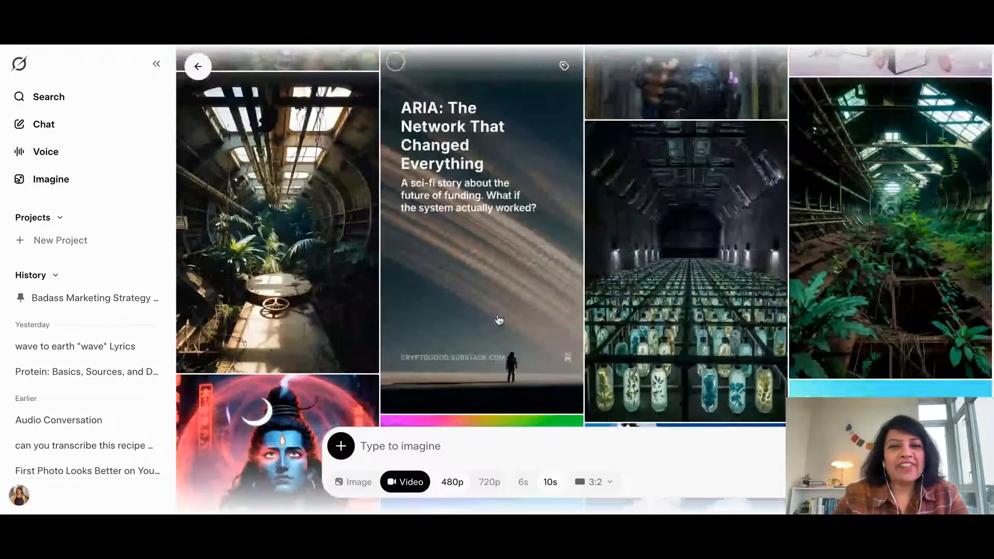
scroll(498, 319, "up", 2)
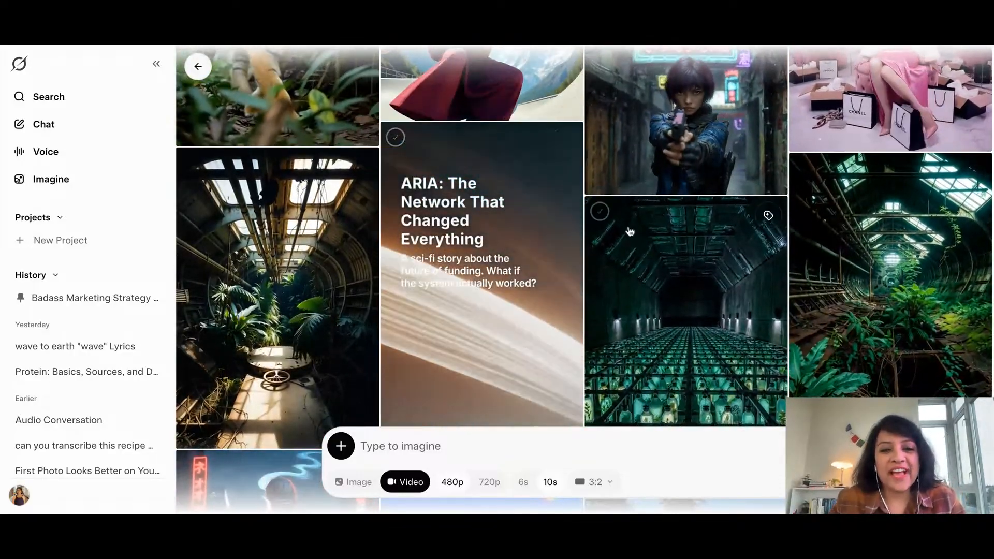
scroll(636, 271, "down", 1)
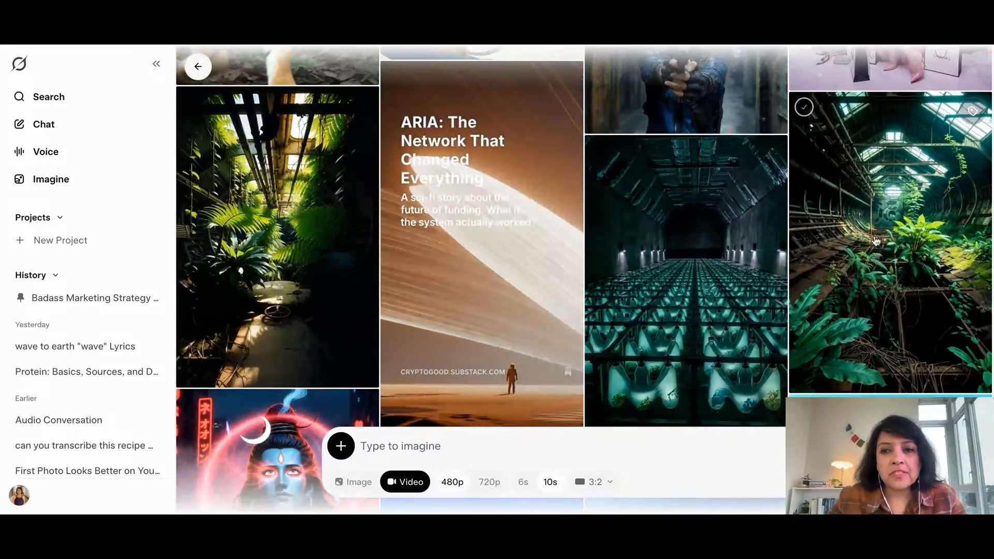
View the overgrown greenhouse video and the neon-alley video of the woman aiming a gun, and return to the gallery
left_click(875, 241)
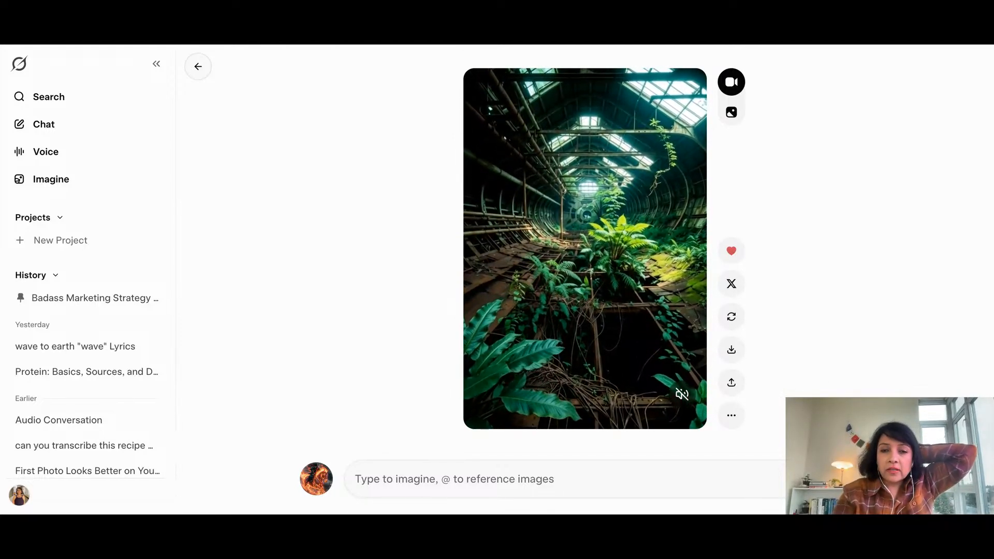
key("Escape")
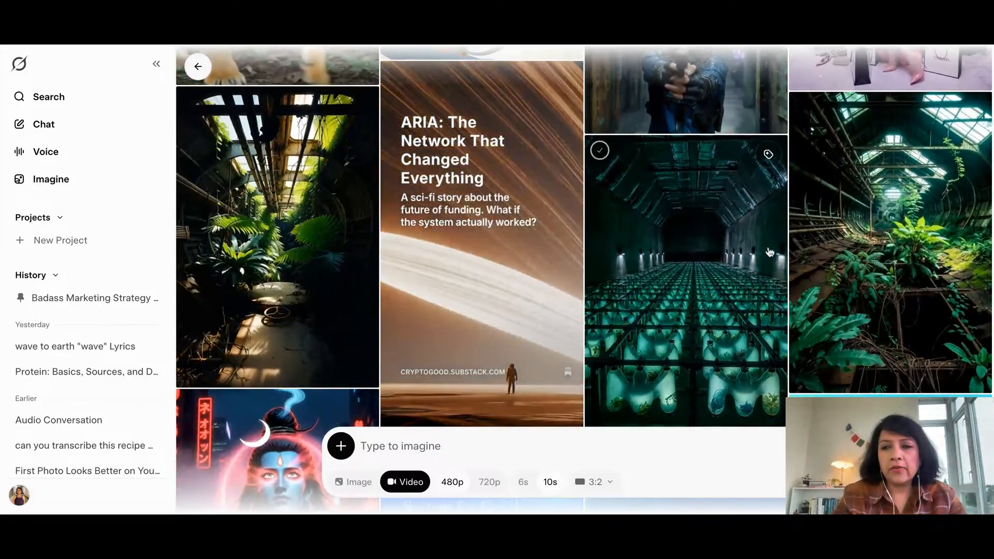
scroll(827, 221, "up", 4)
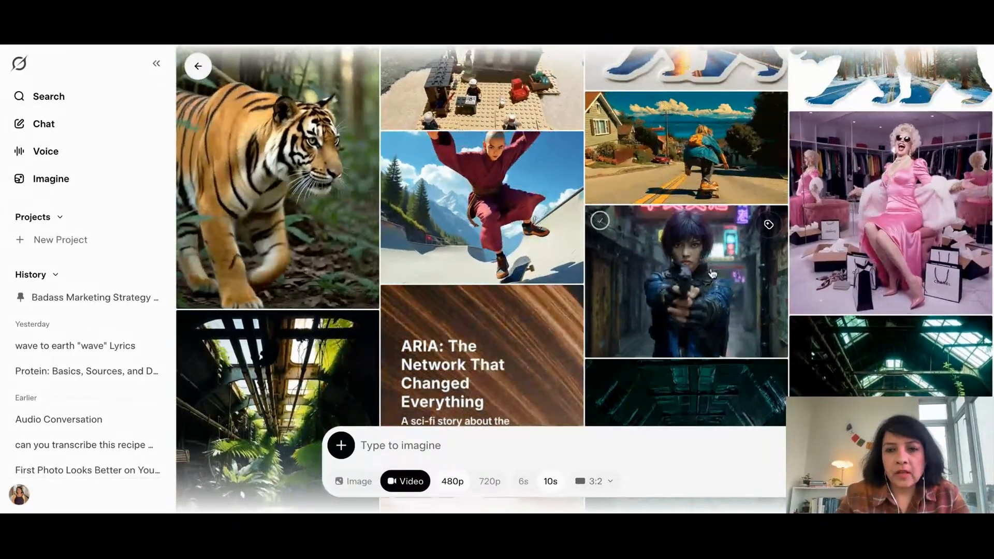
left_click(712, 272)
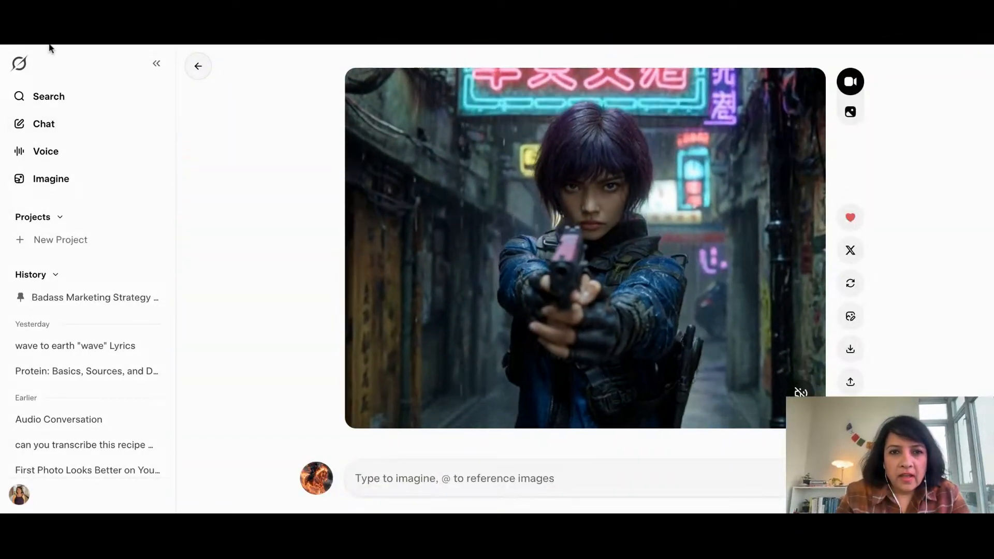
left_click(49, 45)
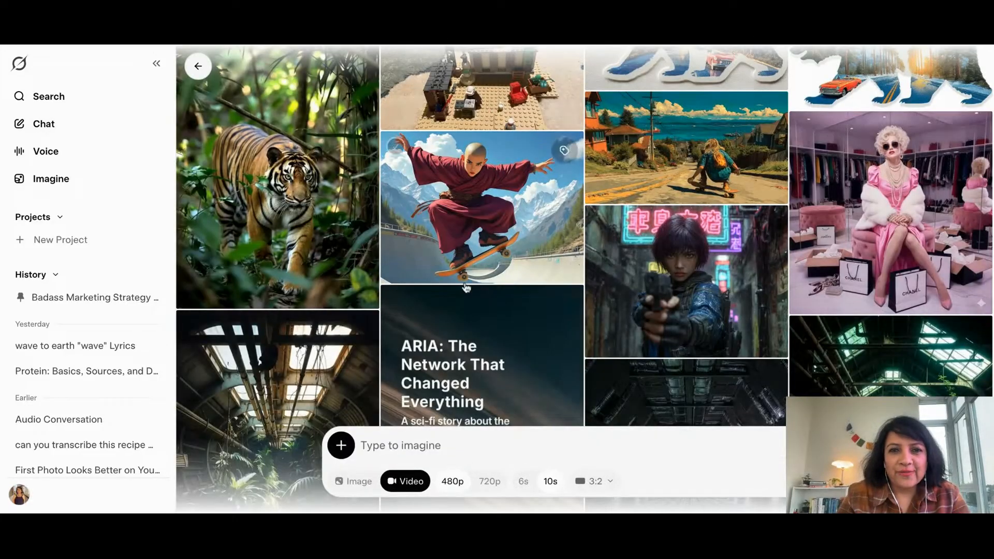
Play the lion dance parade video of the man in a suit from its start with sound, and show its full prompt
scroll(466, 288, "up", 6)
scroll(466, 288, "up", 3)
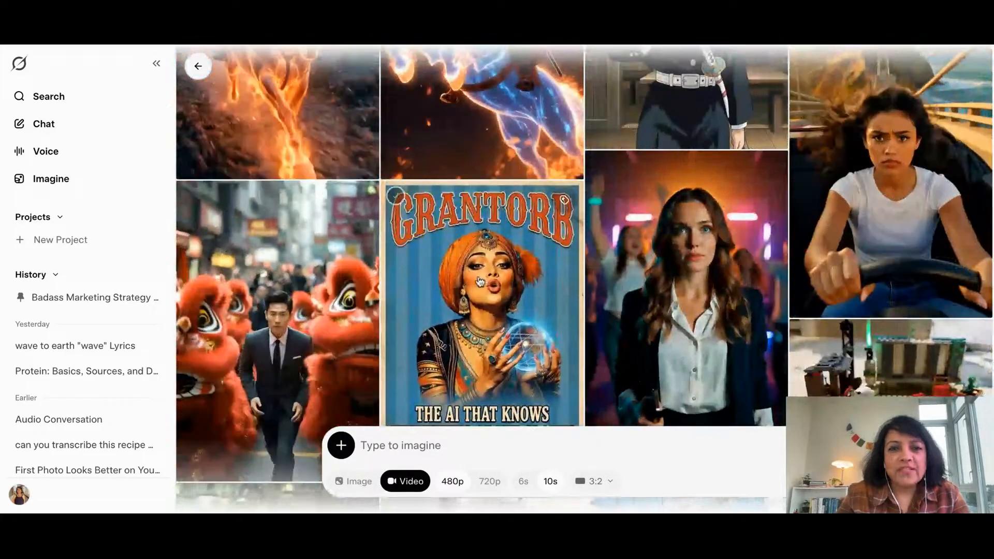
left_click(264, 282)
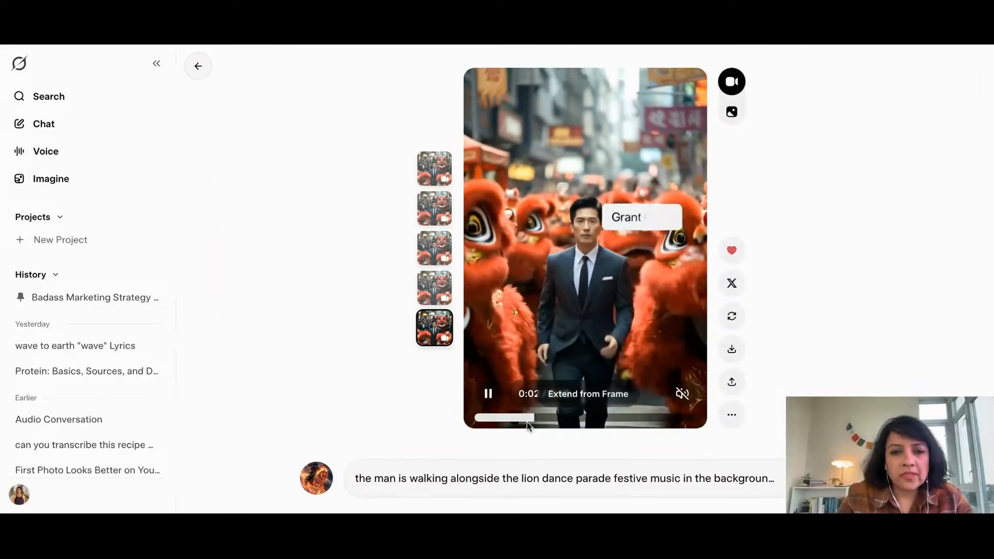
left_click_drag(570, 420, 448, 415)
left_click(489, 395)
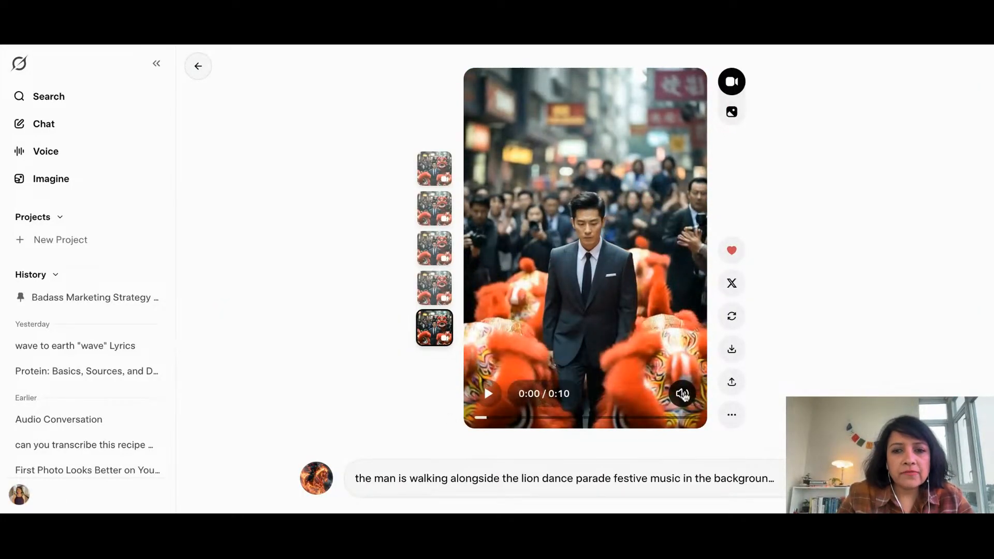
left_click(489, 395)
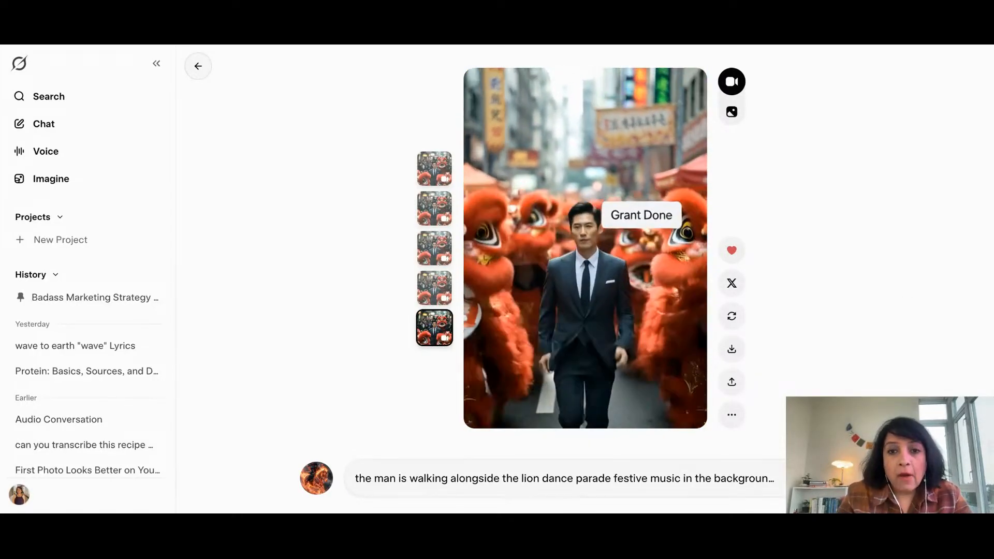
mouse_move(488, 402)
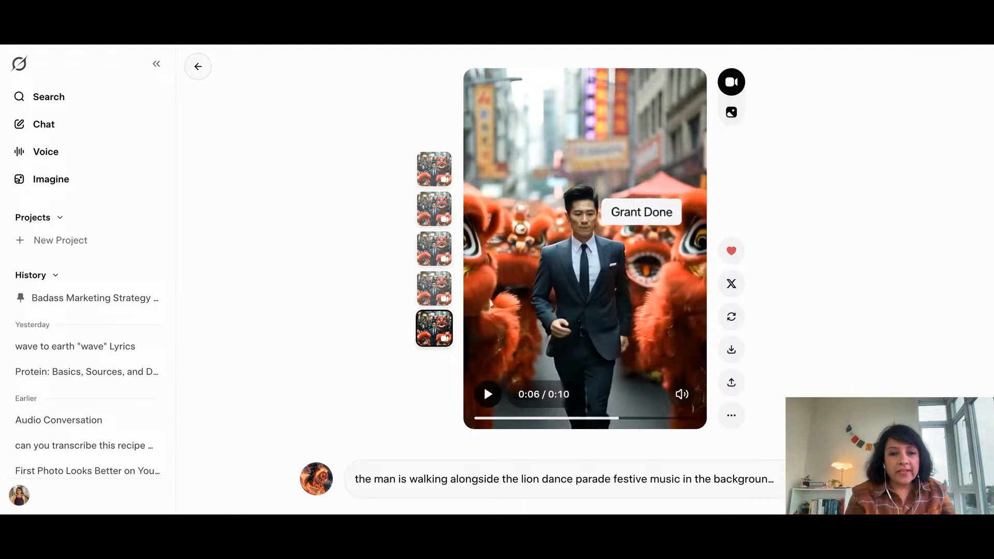
left_click(533, 479)
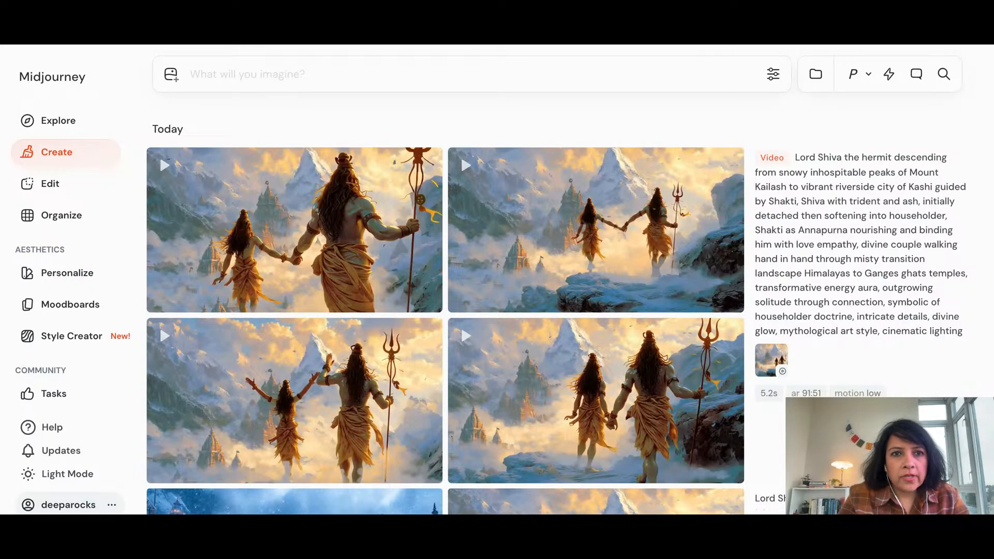
In Midjourney, view the generated videos of the couple walking hand in hand through golden clouds
mouse_move(242, 200)
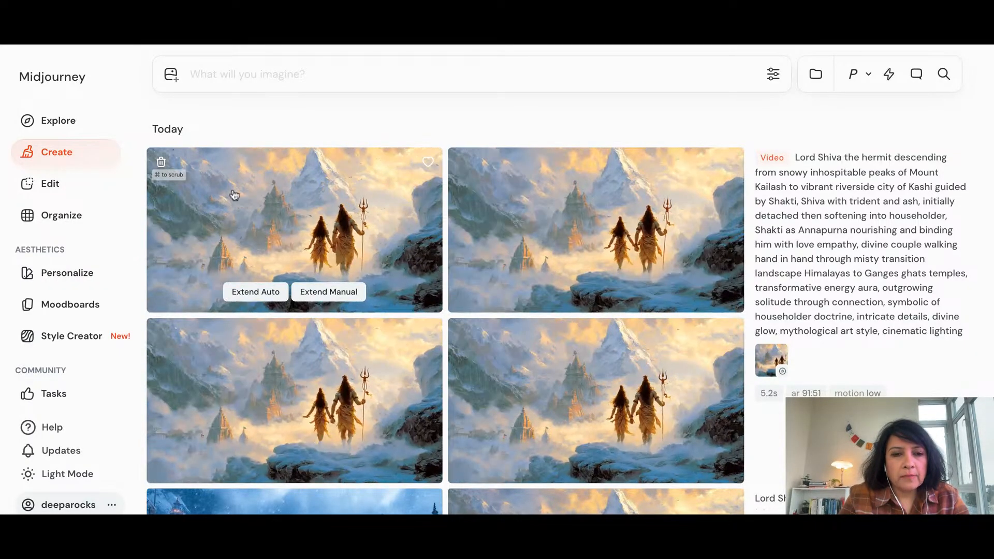
left_click(256, 206)
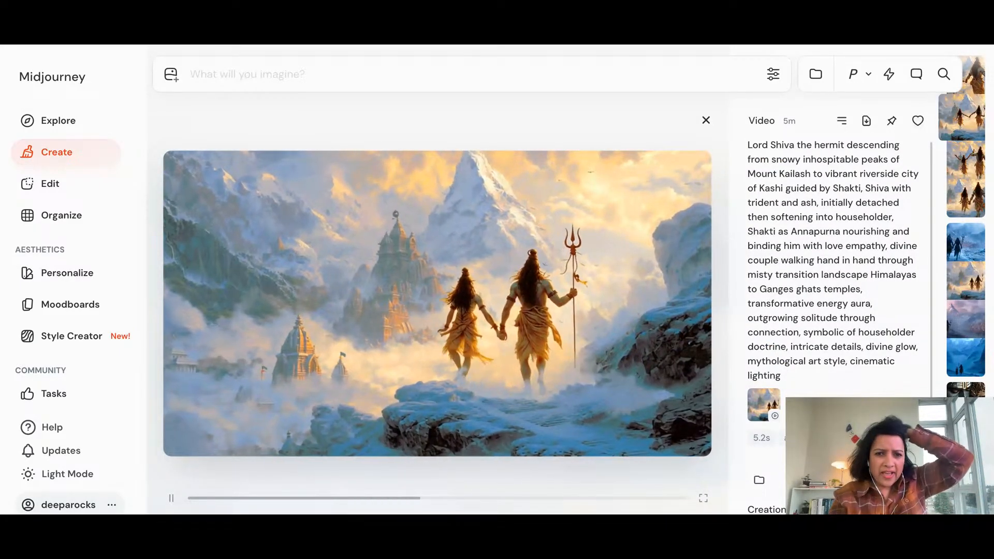
key("Down")
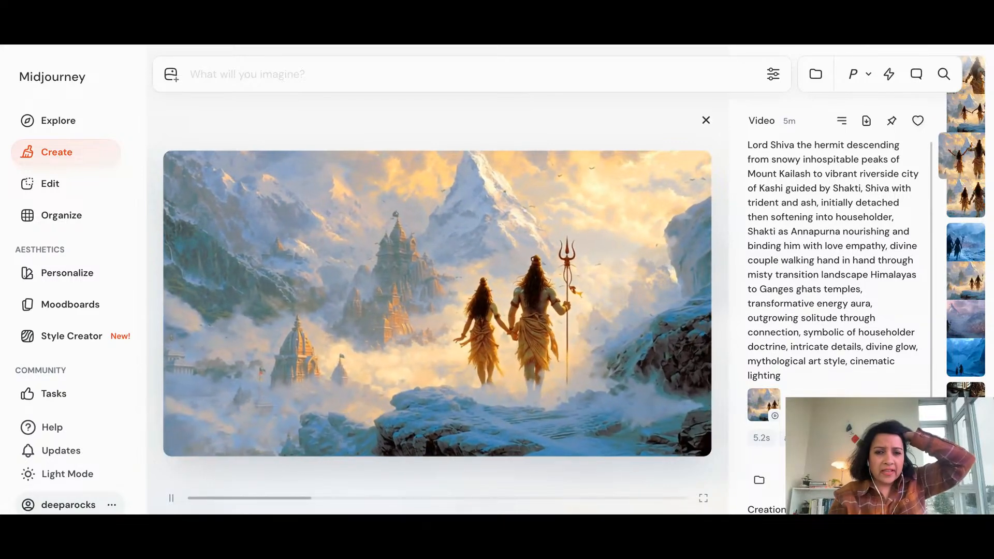
key("Right")
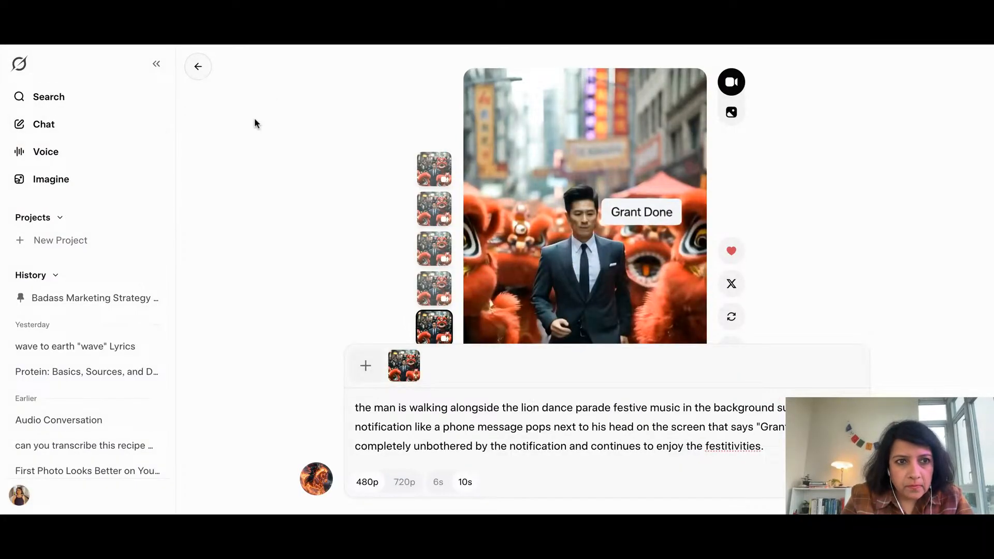
In Grok Imagine, start a new creation with the copied "Shiva and Shakti in tender embrace" prompt and remove its leading asterisk
left_click(41, 181)
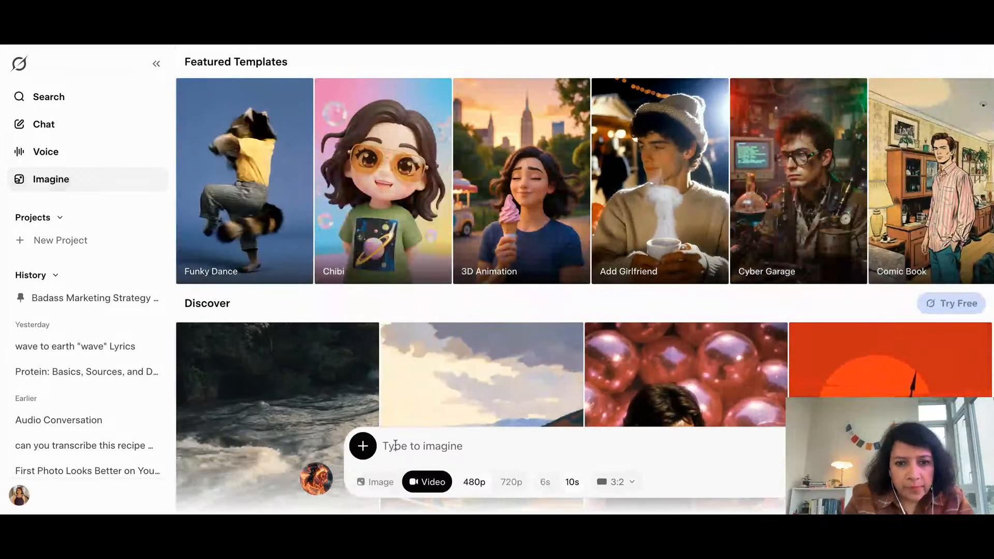
key("ctrl+v")
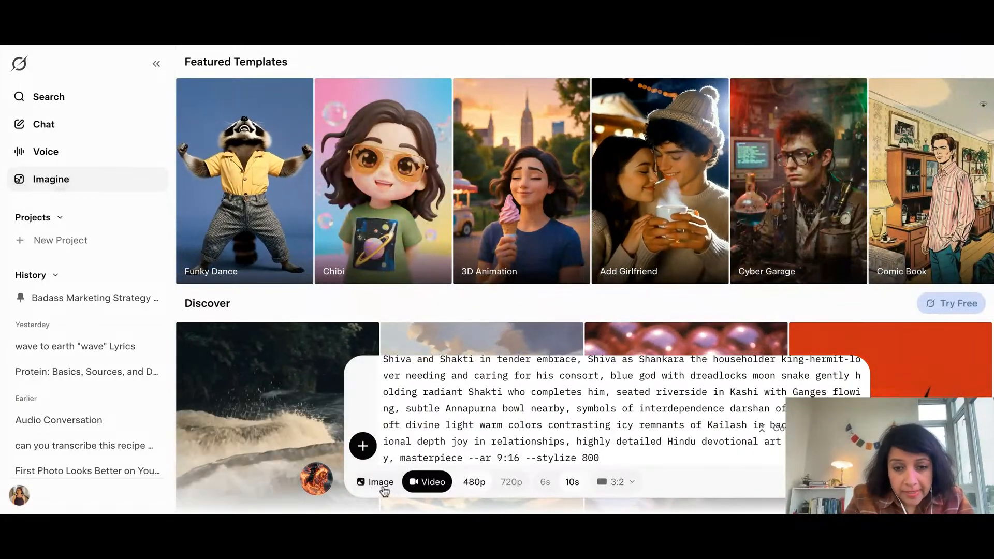
scroll(481, 433, "up", 2)
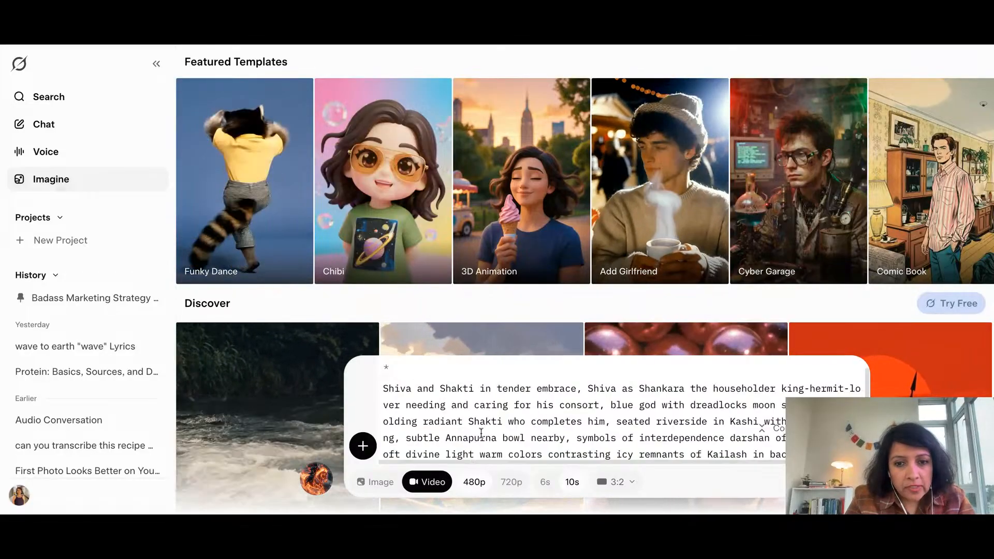
scroll(481, 434, "up", 1)
scroll(481, 434, "down", 1)
scroll(481, 434, "up", 1)
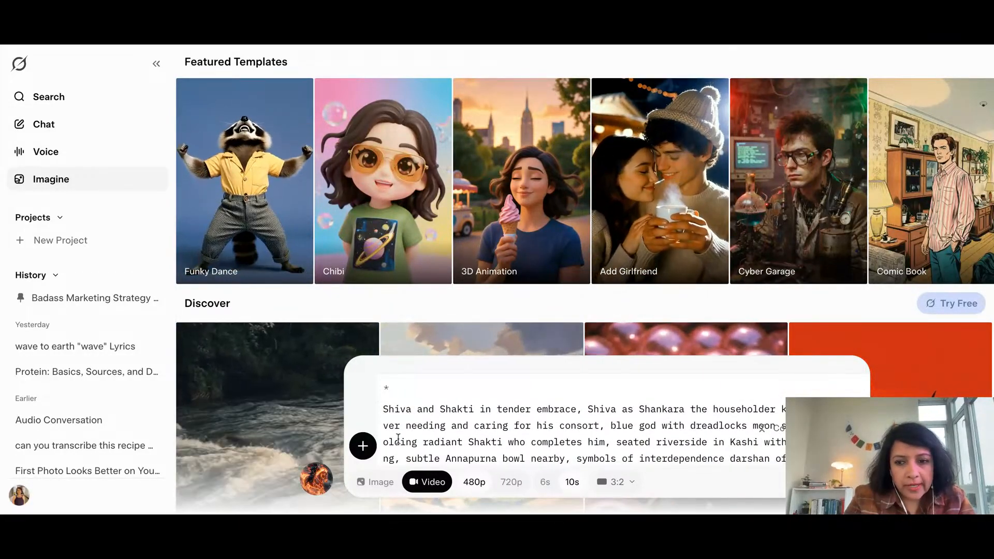
key("BackSpace")
scroll(540, 442, "down", 2)
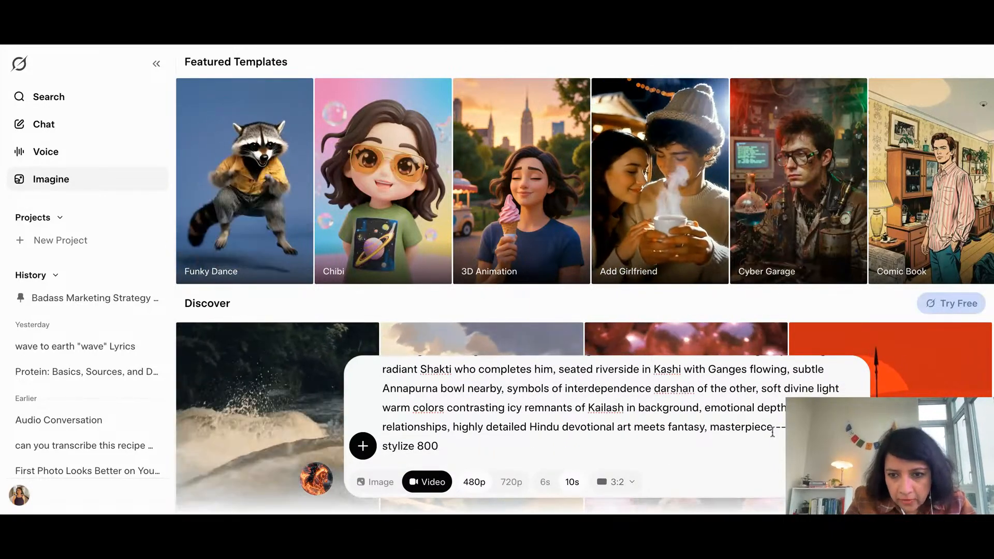
Switch the output from video to image and generate images from the Shiva and Shakti prompt
left_click_drag(772, 431, 802, 433)
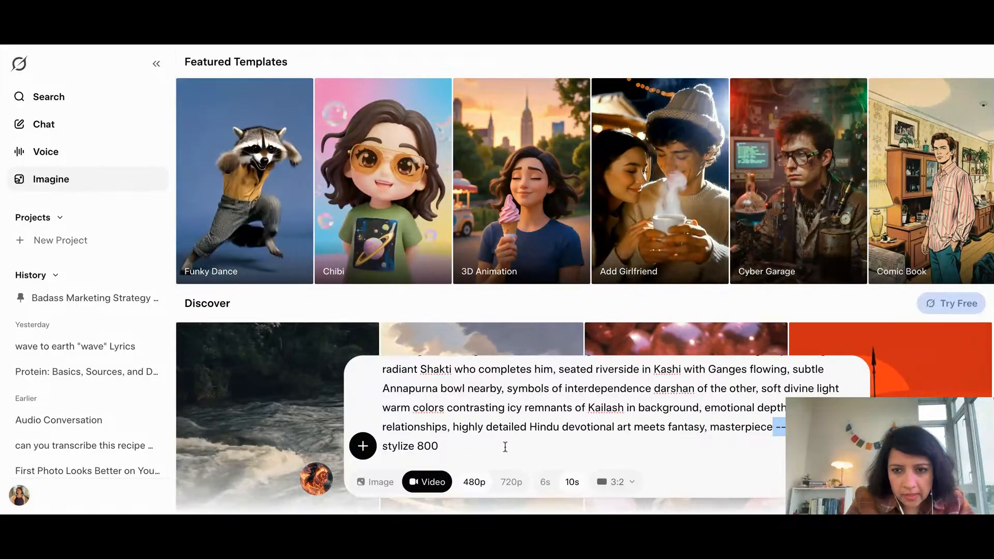
left_click(505, 447)
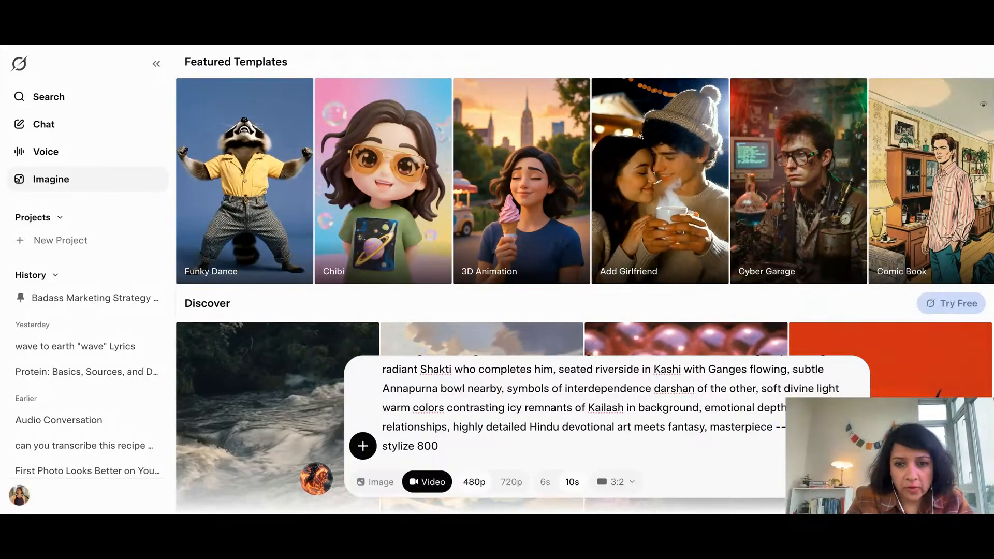
left_click(367, 481)
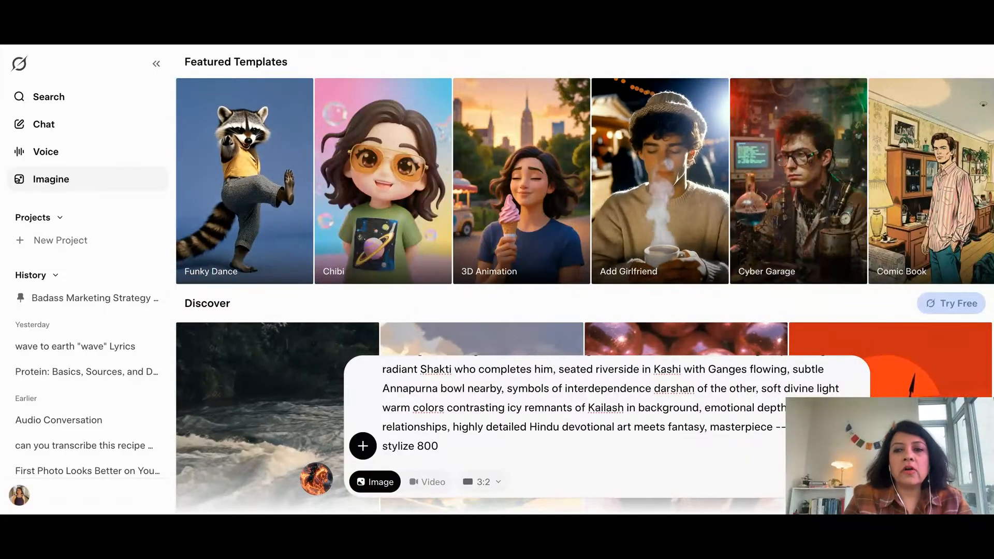
key("Return")
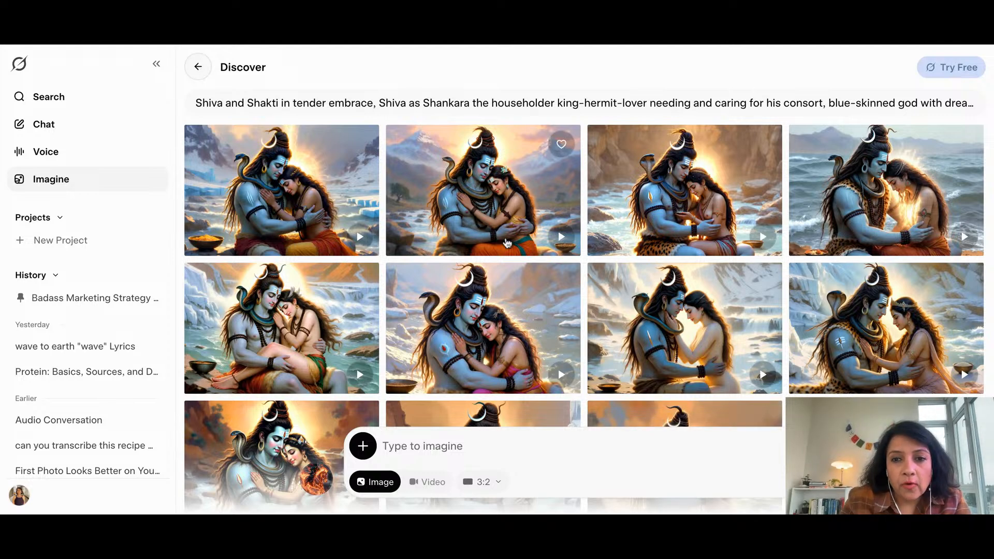
Browse the generated images and make a video from the one of the couple embracing beside blue ice cliffs
scroll(507, 244, "down", 5)
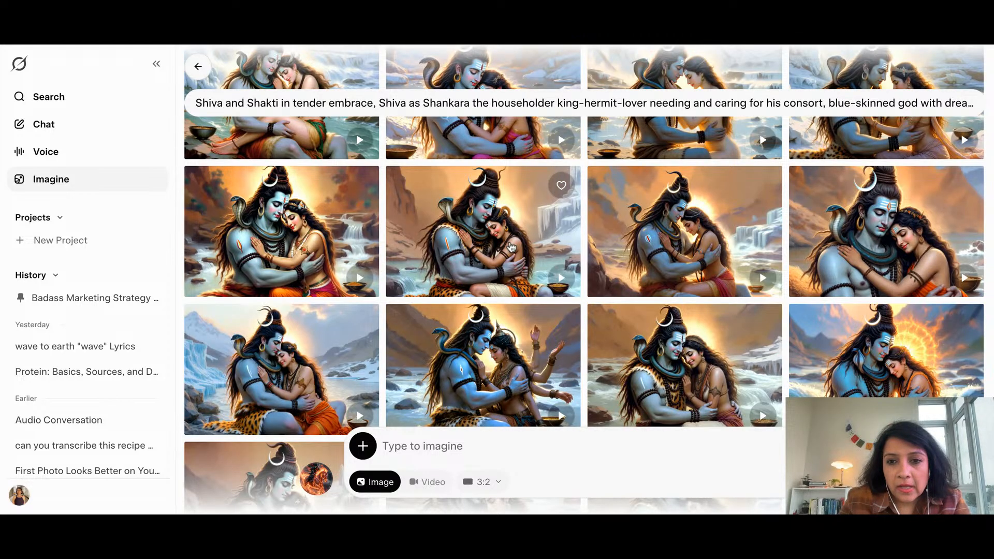
scroll(511, 247, "up", 2)
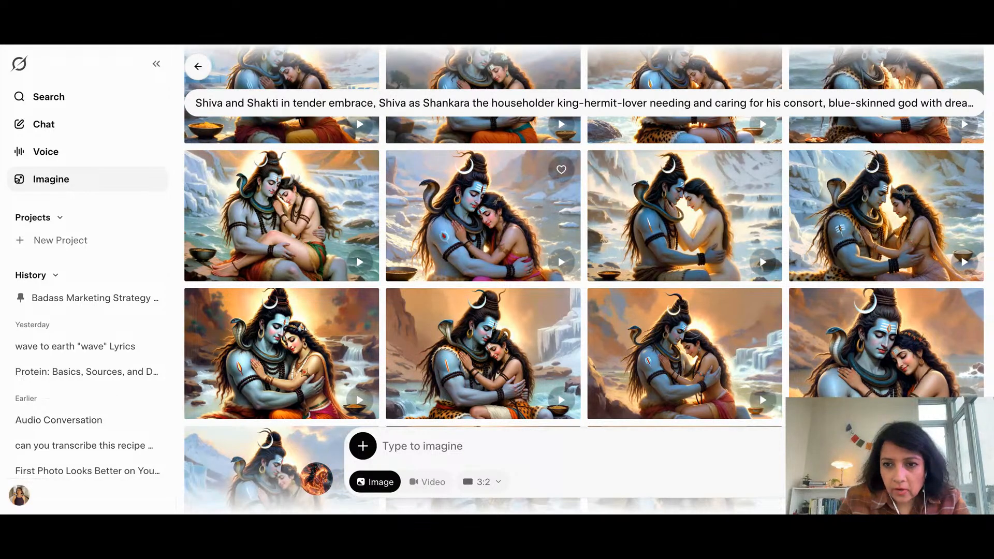
scroll(512, 243, "down", 3)
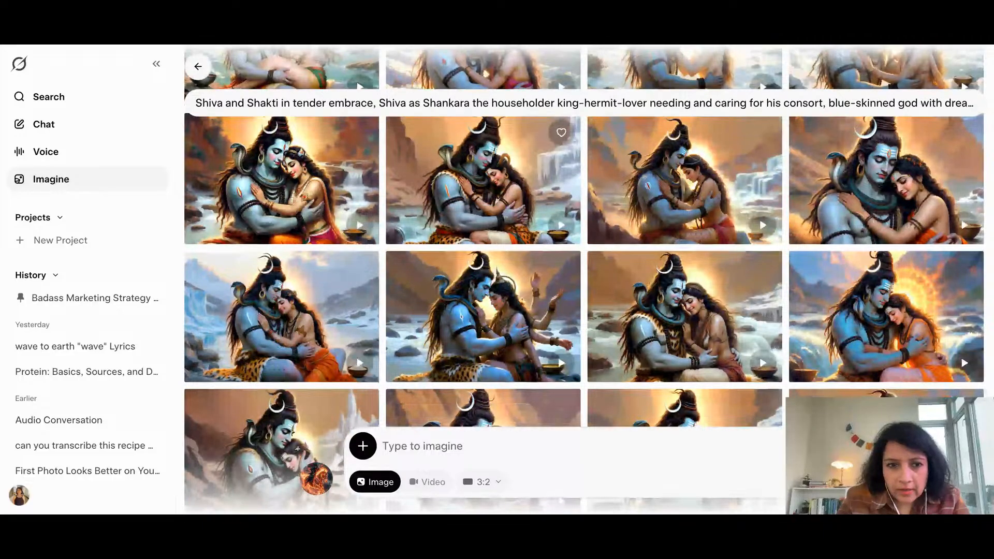
scroll(307, 247, "down", 1)
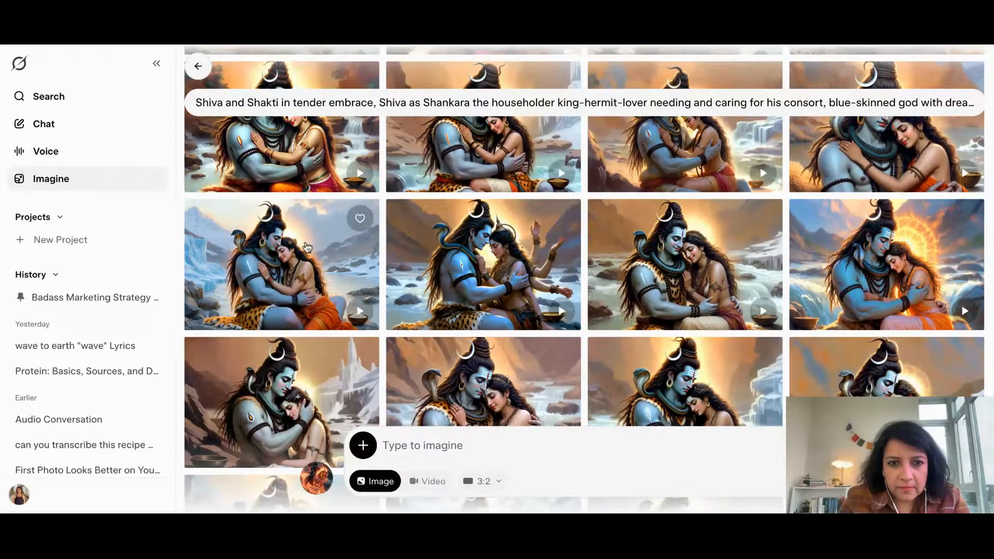
left_click(307, 247)
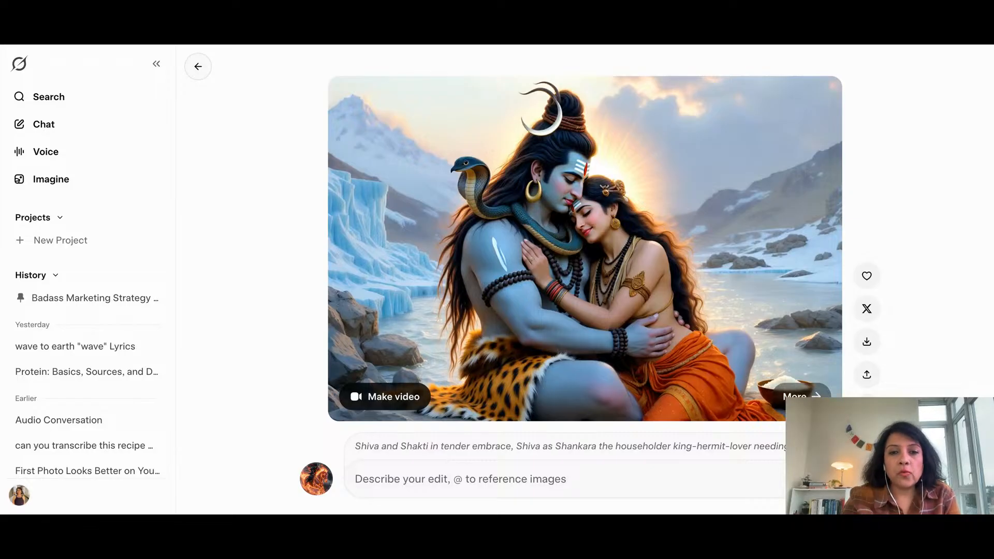
left_click(385, 396)
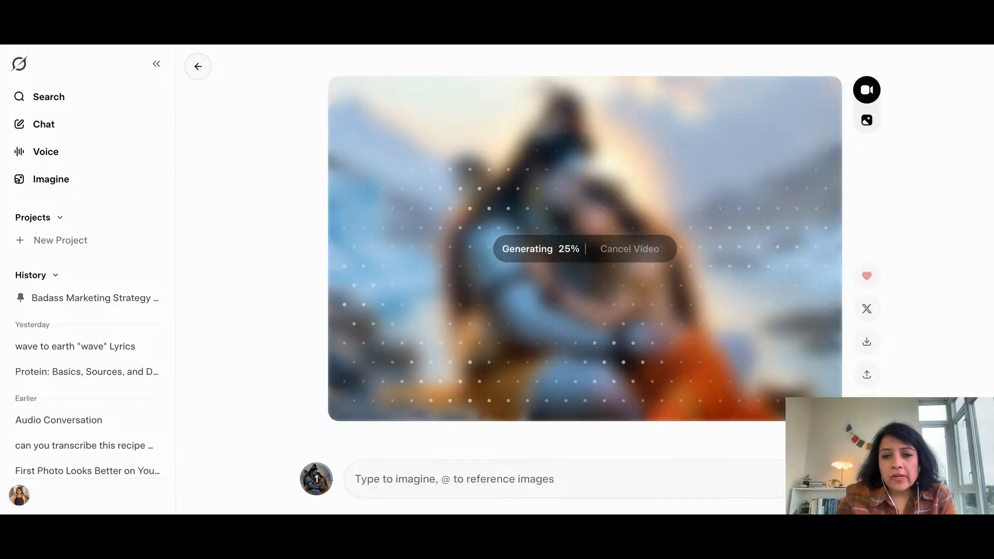
Review the preset, upscale, extend and redo options for the embrace video, and return to browse the other generated images
left_click(818, 478)
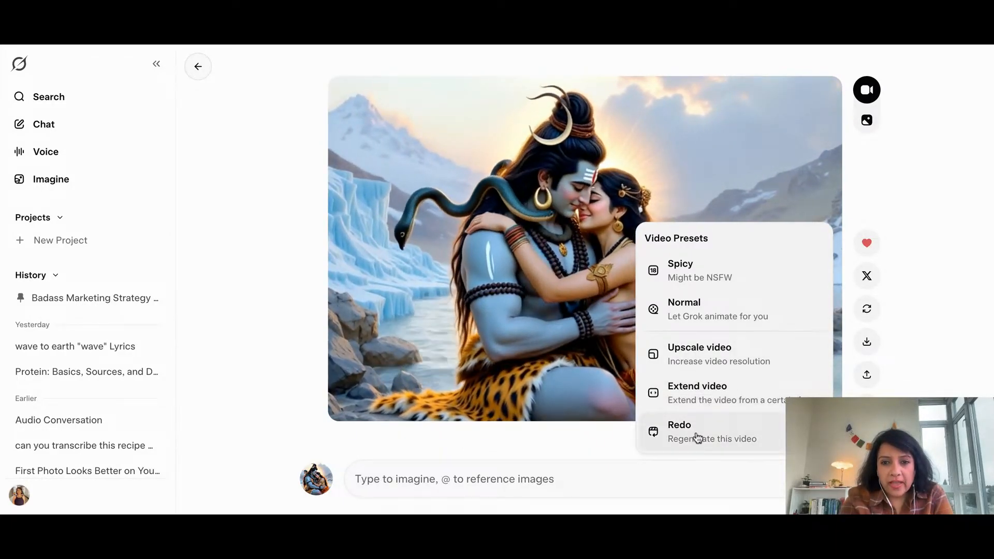
left_click(950, 202)
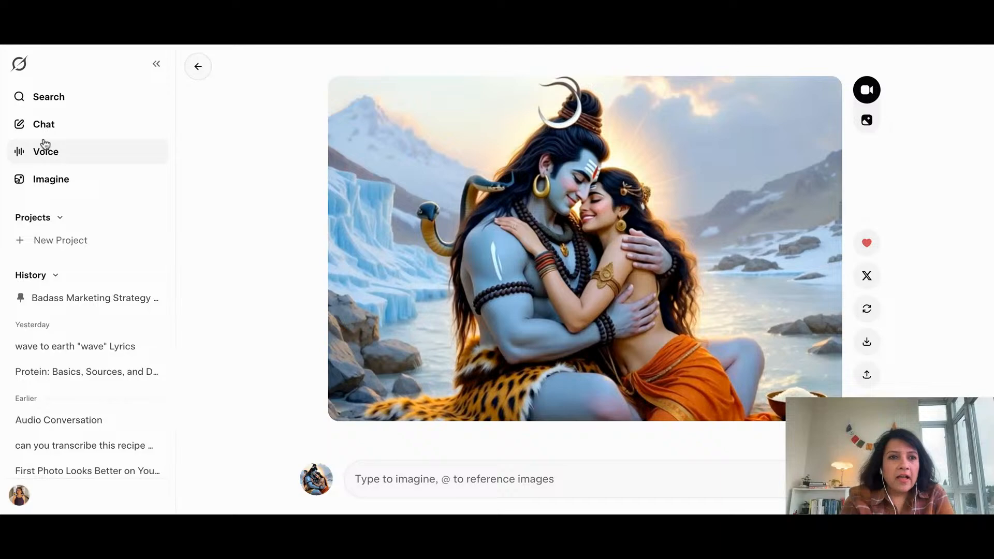
left_click(200, 72)
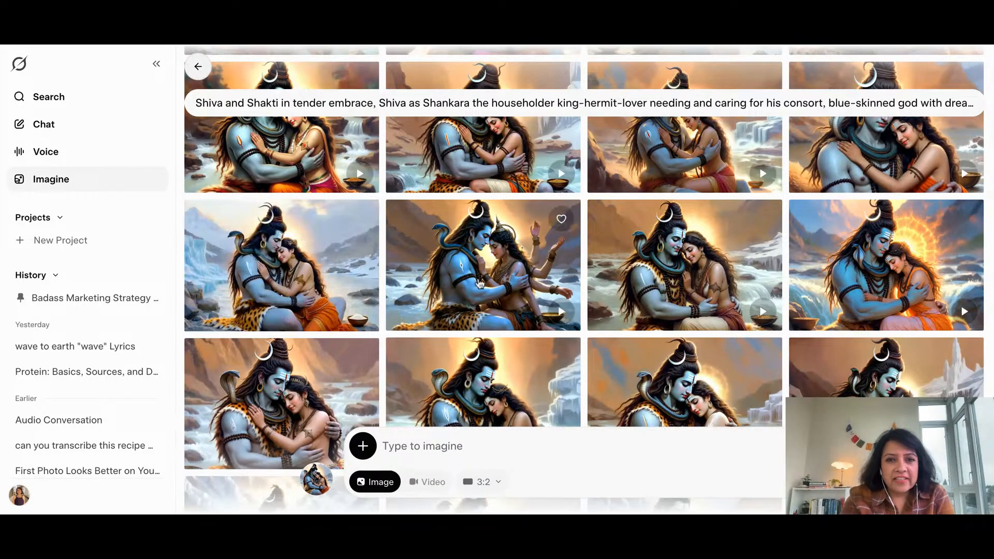
scroll(480, 284, "down", 5)
scroll(584, 279, "down", 3)
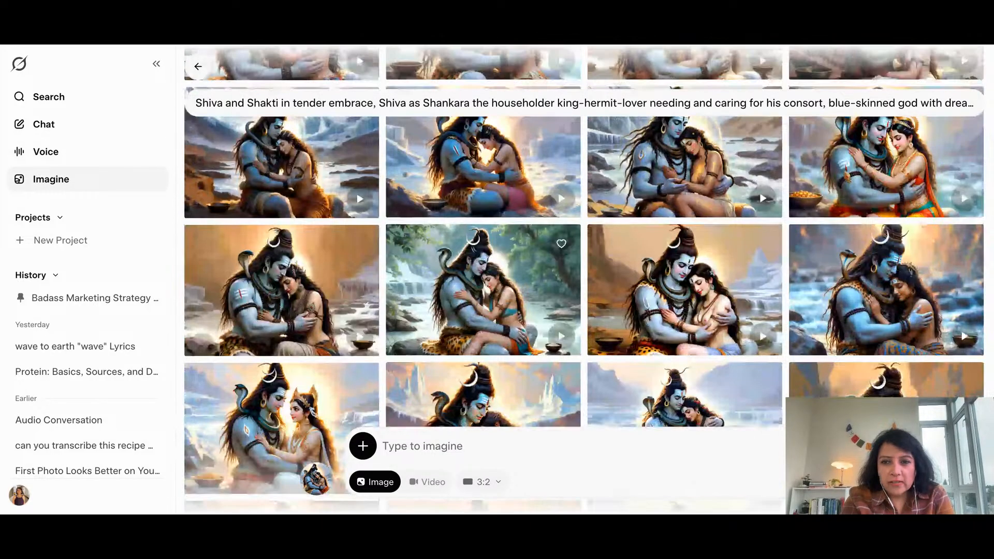
scroll(570, 248, "up", 2)
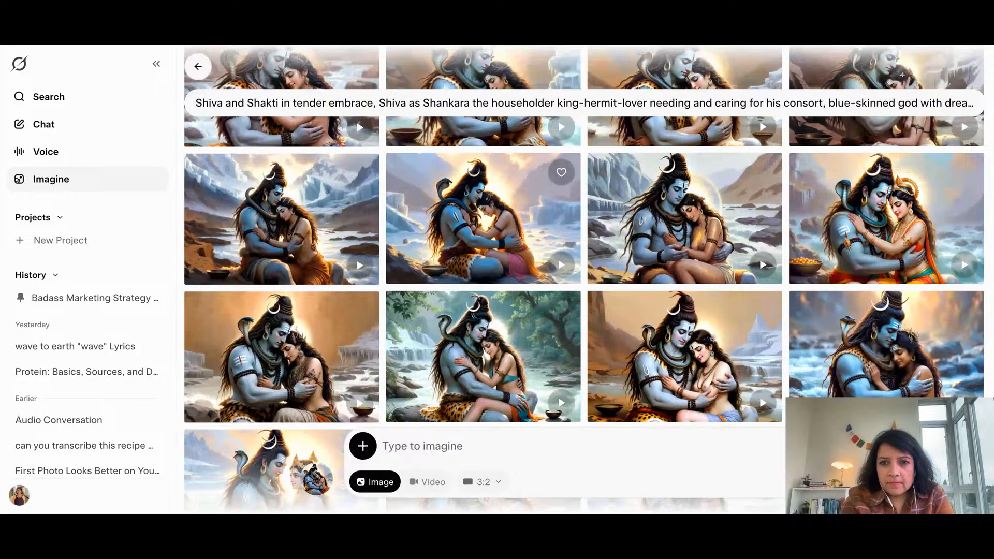
Open the image of Shiva embracing the golden-crowned Shakti beside a rushing river and make a video from it
left_click(924, 225)
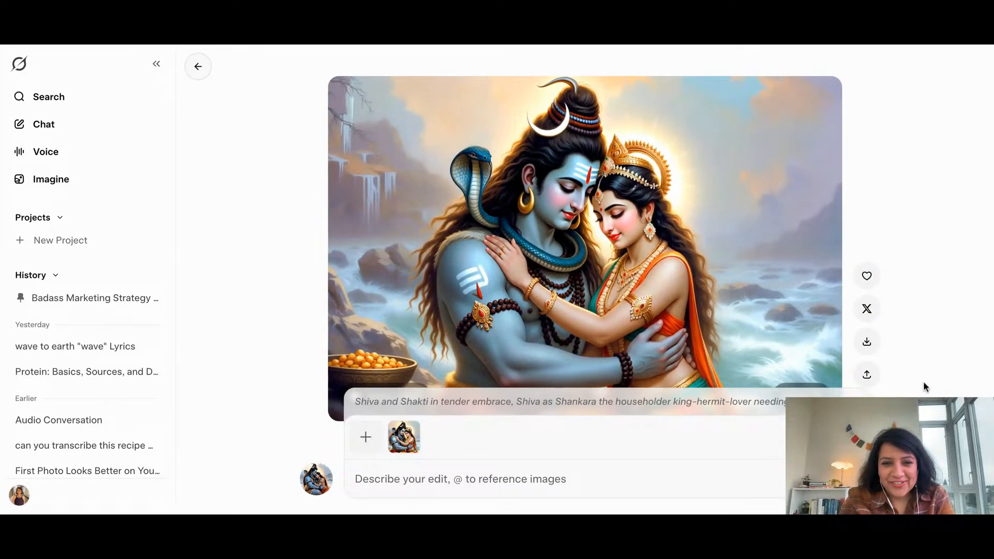
left_click(808, 478)
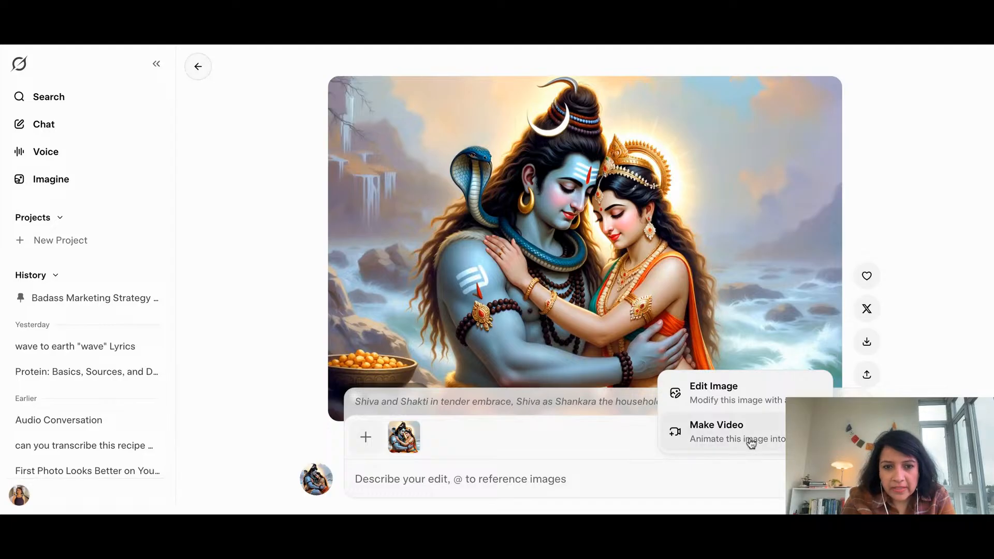
left_click(946, 358)
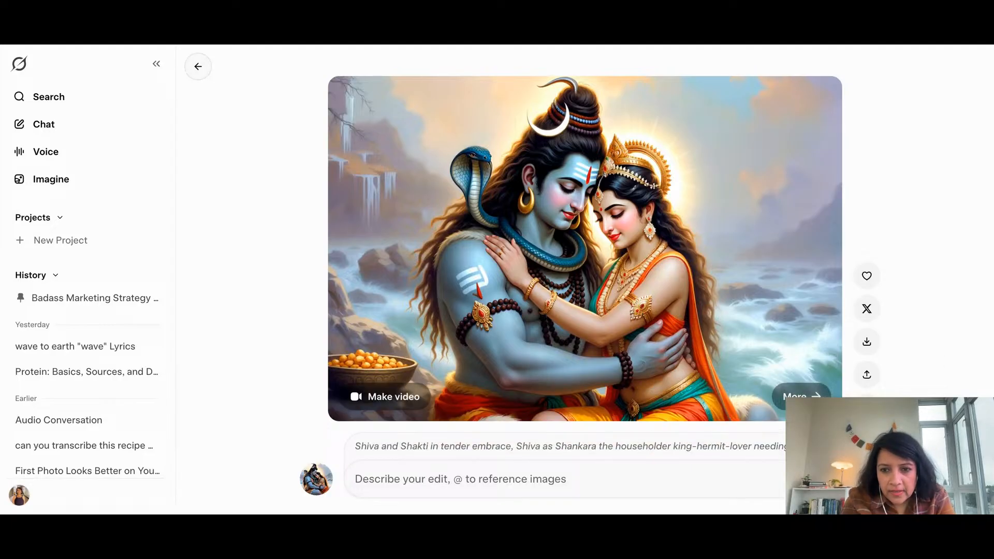
left_click(807, 478)
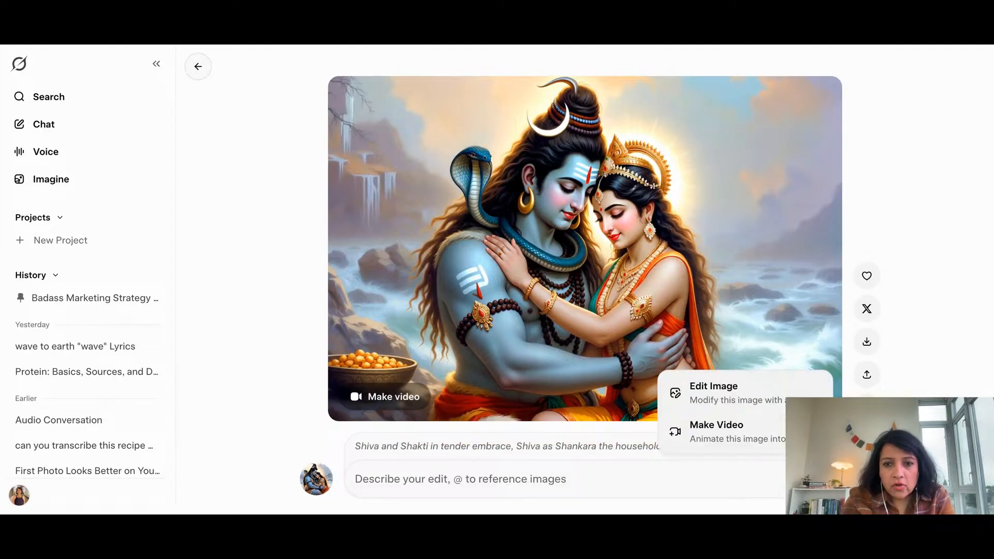
left_click(750, 434)
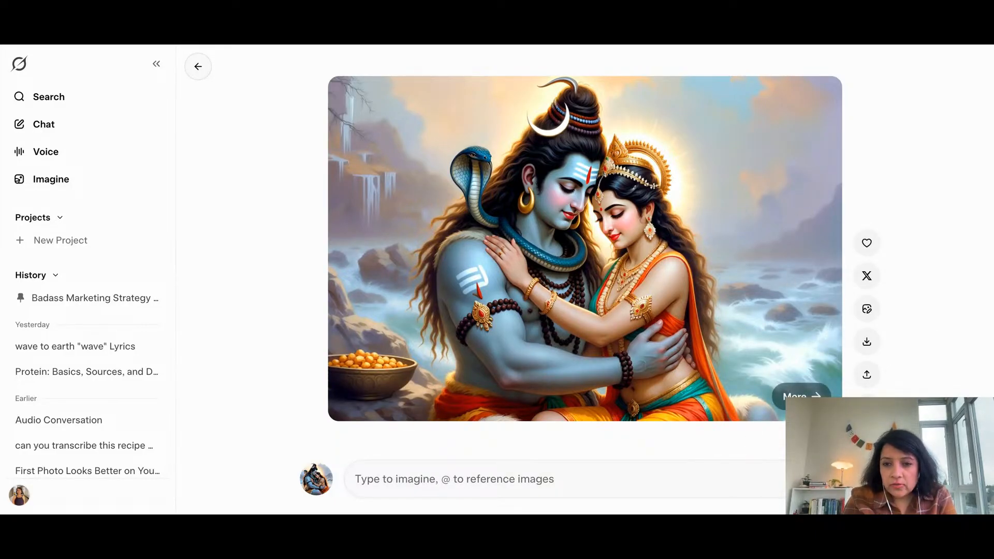
left_click(801, 396)
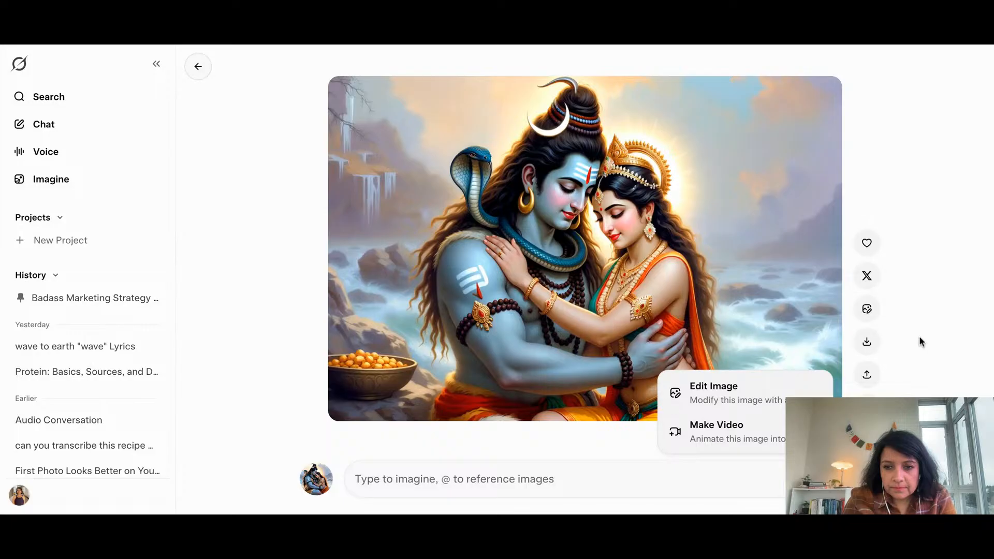
left_click(943, 323)
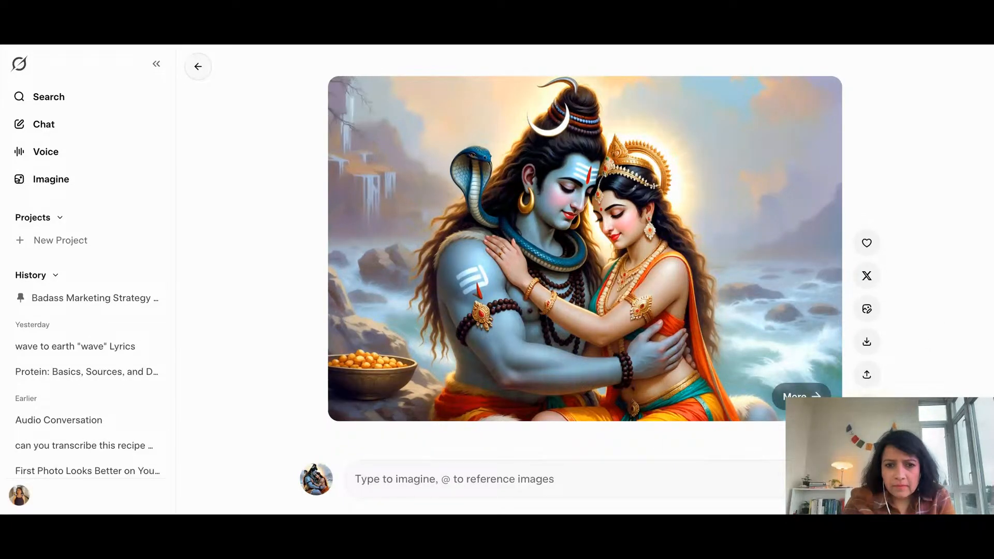
left_click(831, 479)
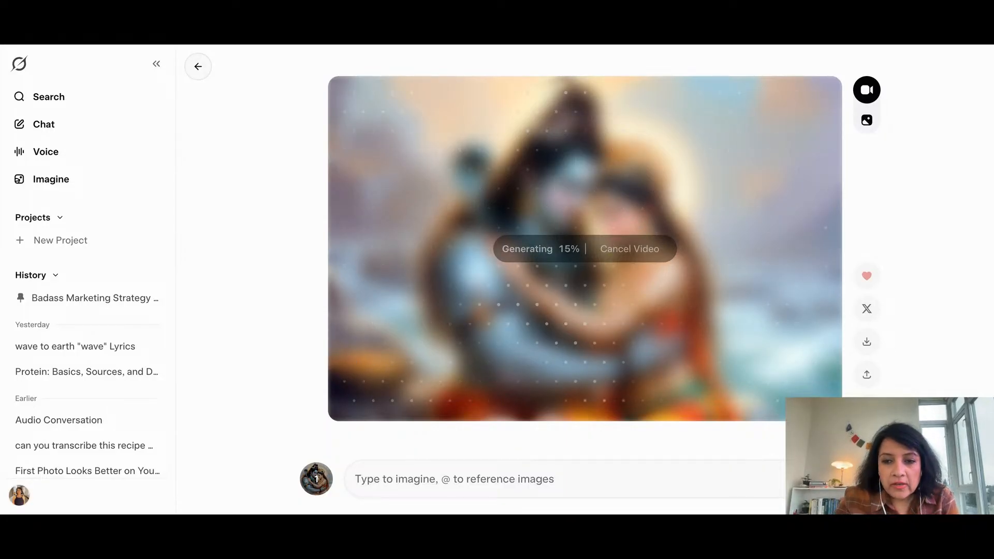
left_click(817, 478)
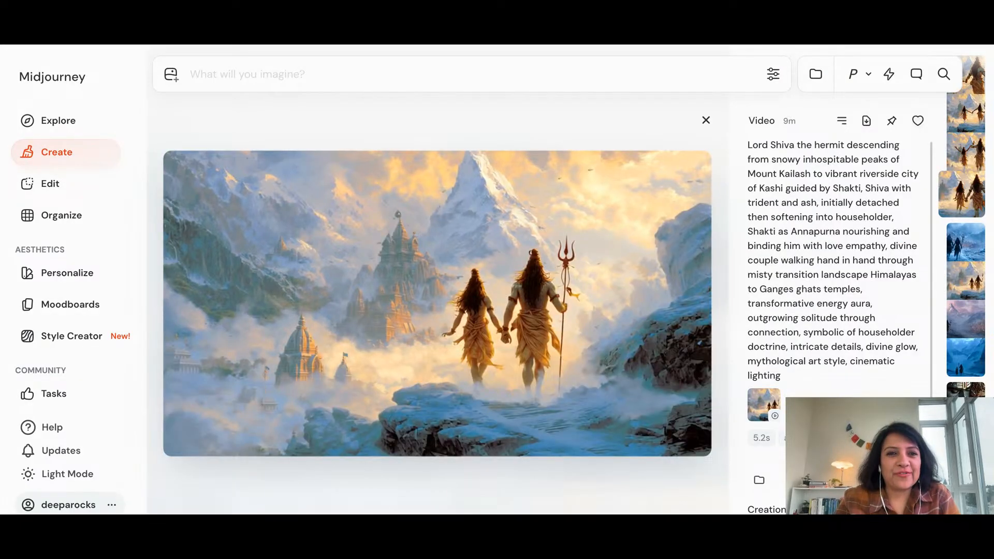
Switch to Midjourney and auto-animate the snowy blue temple image of the couple walking hand in hand, with high motion
key("Down")
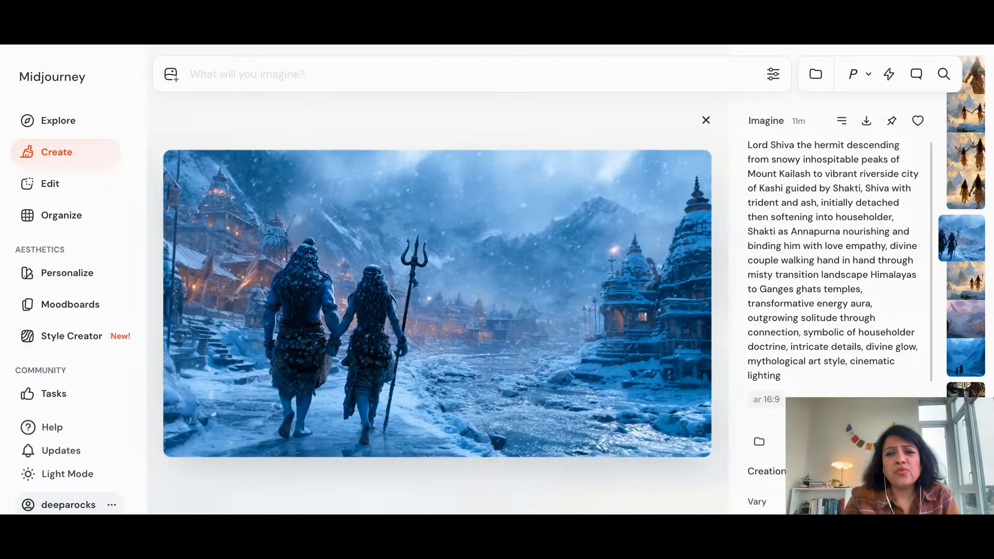
scroll(851, 376, "down", 1)
scroll(851, 376, "down", 4)
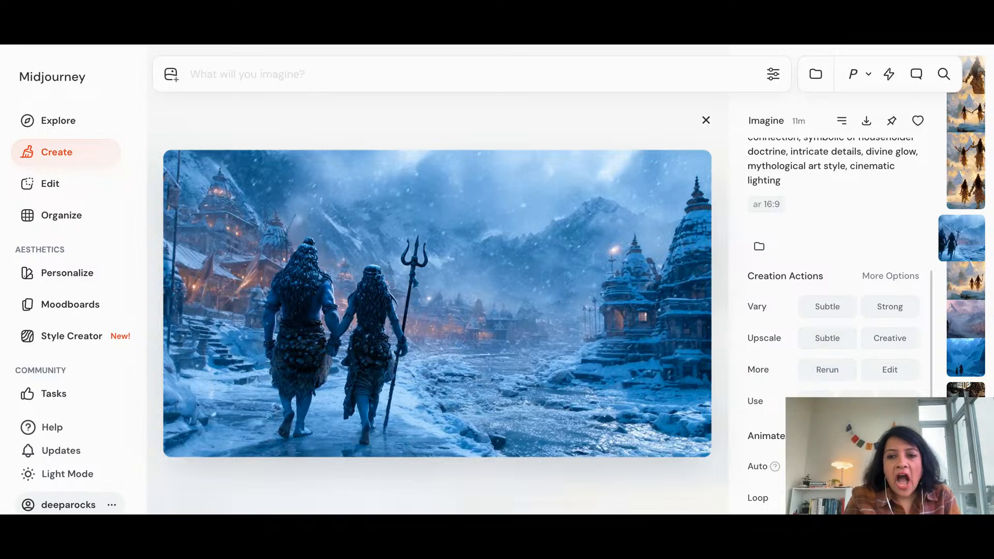
left_click(828, 466)
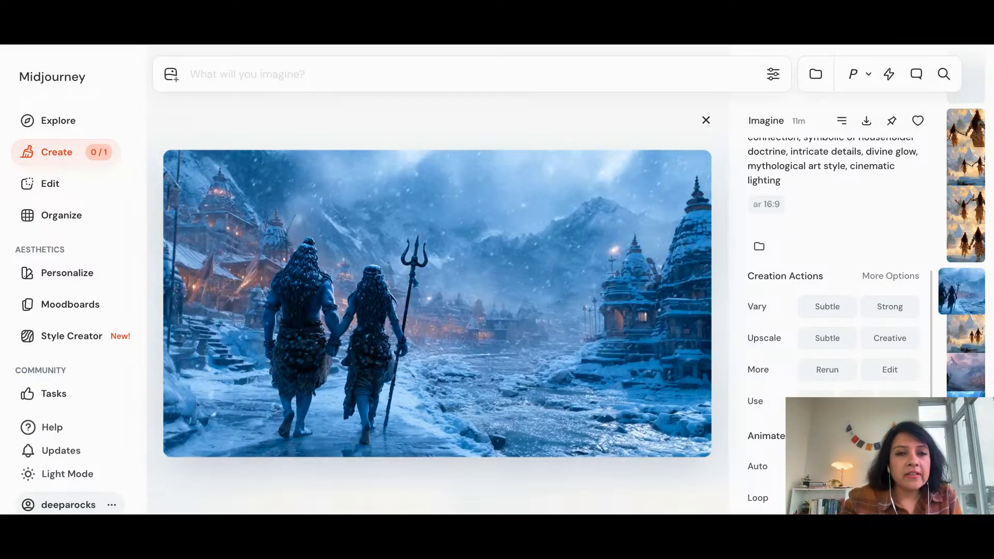
Return to the list of creations and play the first video of the couple walking through the snowy temple landscape
left_click(41, 152)
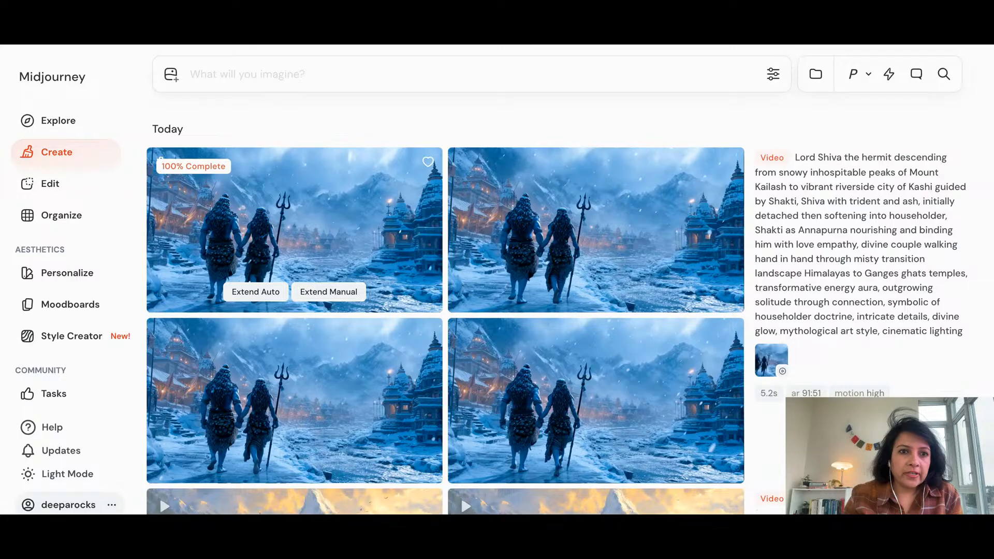
left_click(373, 214)
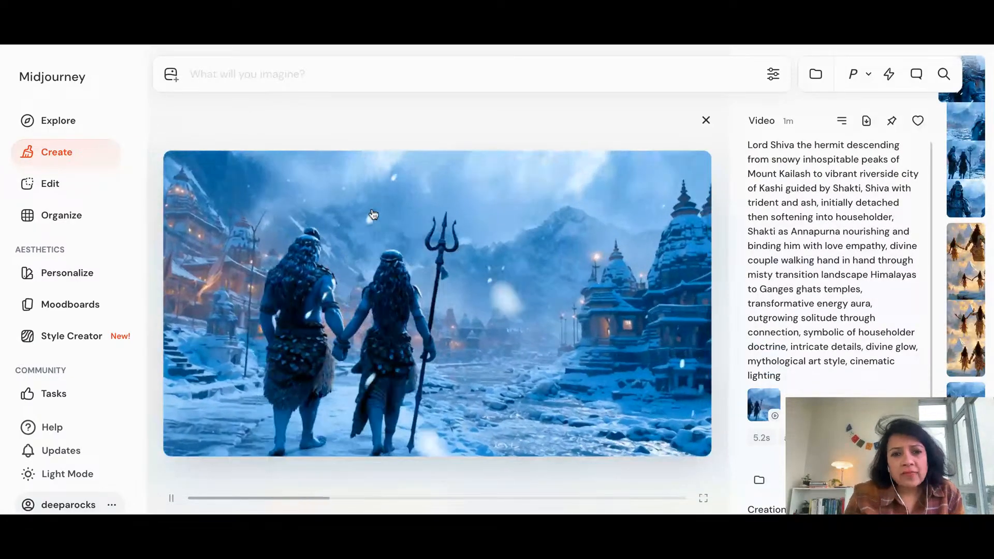